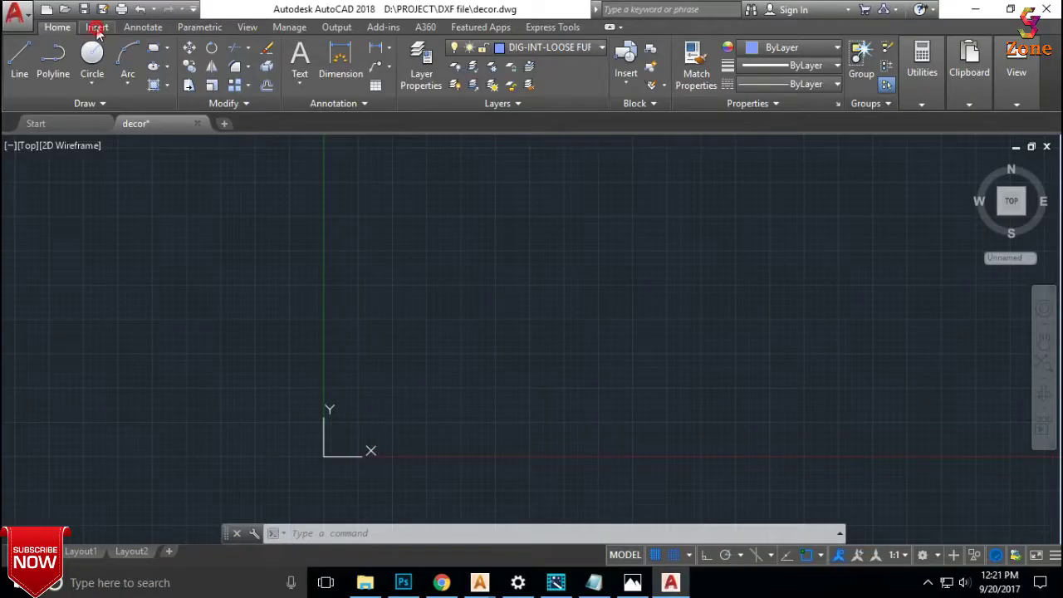
Attach the HOHO wood-carving photo at the origin, clicking once to set its scale.
click(97, 27)
click(276, 63)
scroll(698, 290, down, 5)
click(758, 274)
click(850, 438)
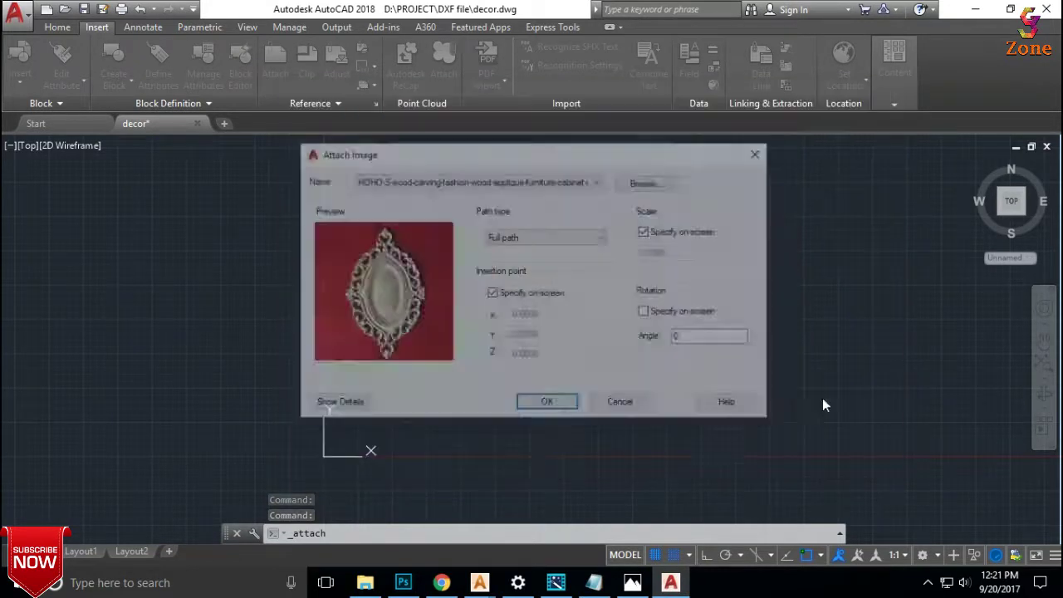
click(547, 402)
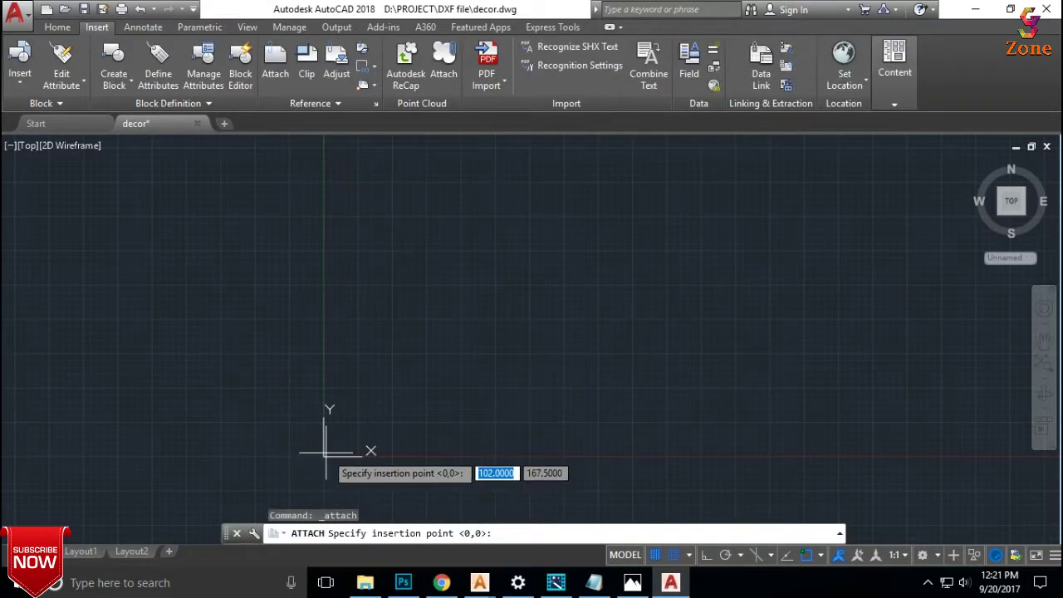
key(Return)
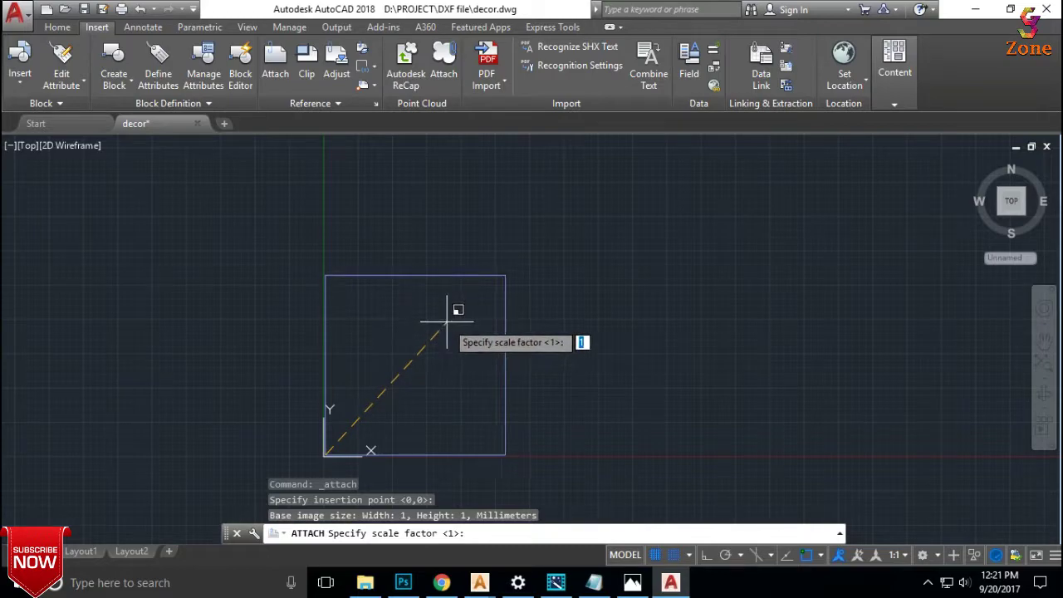
click(446, 319)
scroll(417, 274, up, 2)
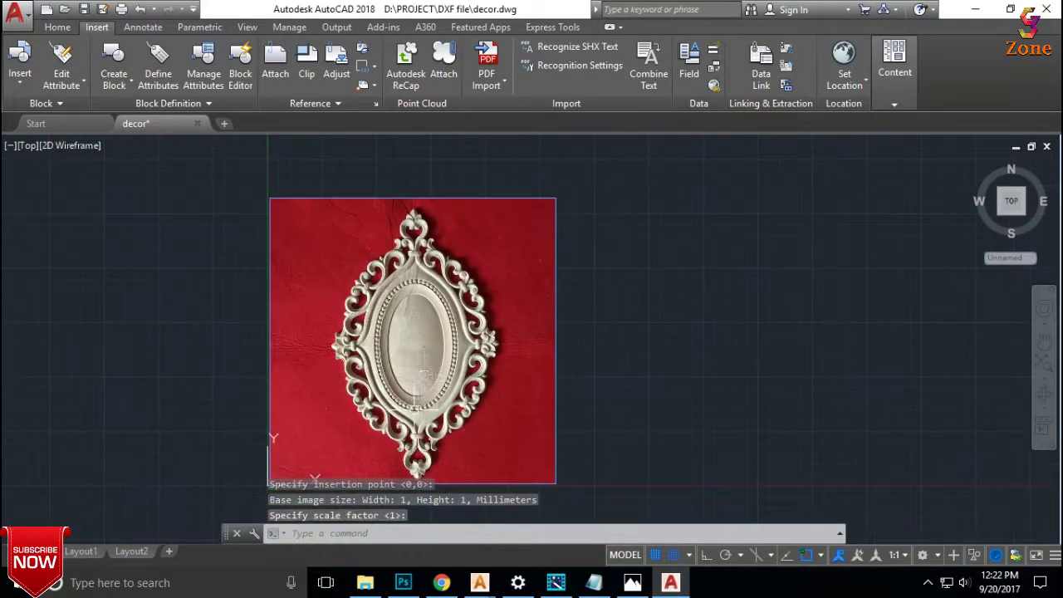
scroll(417, 270, up, 7)
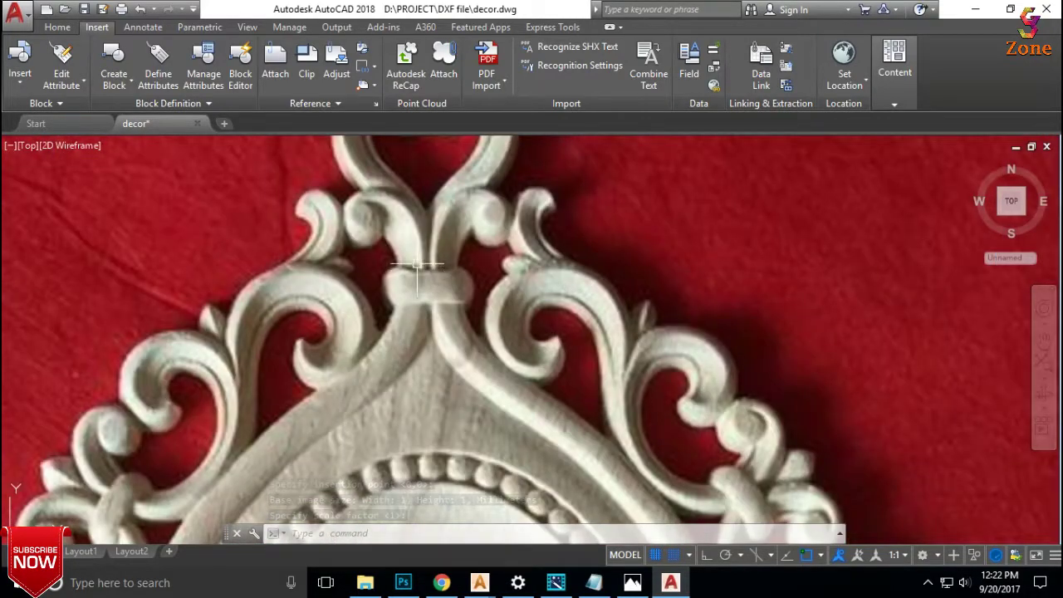
scroll(417, 266, down, 5)
click(57, 27)
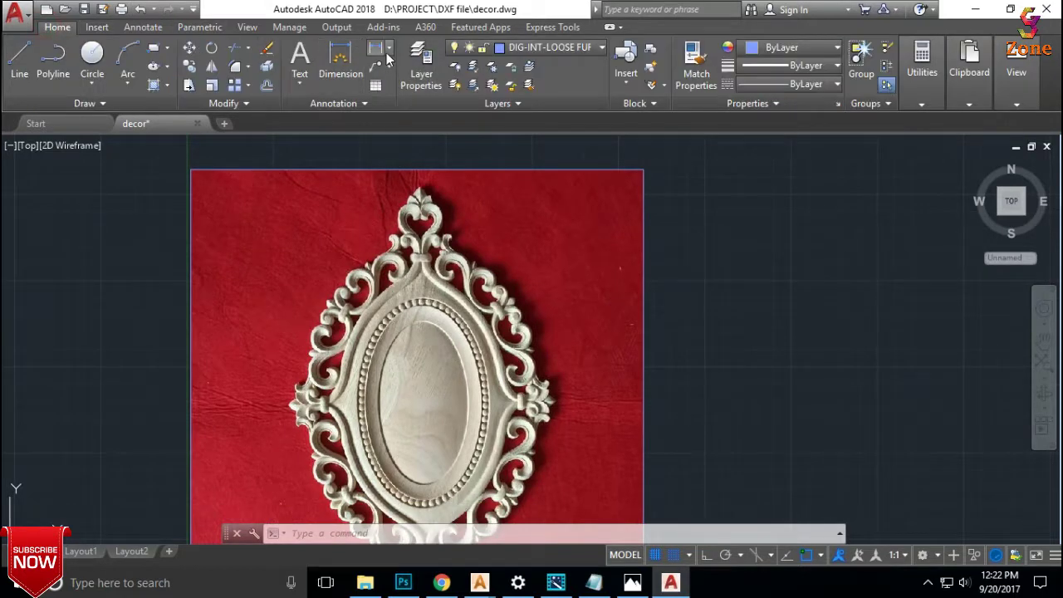
Start a linear dimension across the carving's bottom edge, then cancel it.
click(341, 56)
click(290, 407)
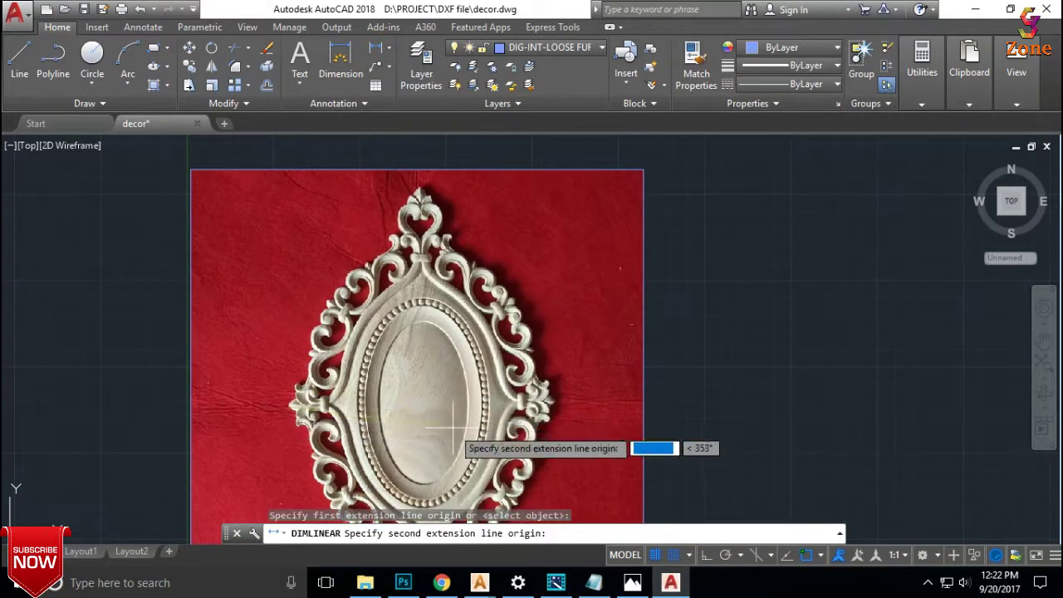
click(550, 403)
key(Escape)
scroll(475, 310, down, 3)
scroll(475, 310, up, 1)
Scale the photo by reference from its bottom-left to bottom-right corner to a length of 1000.
text(s)
key(Return)
click(468, 404)
key(Return)
click(380, 404)
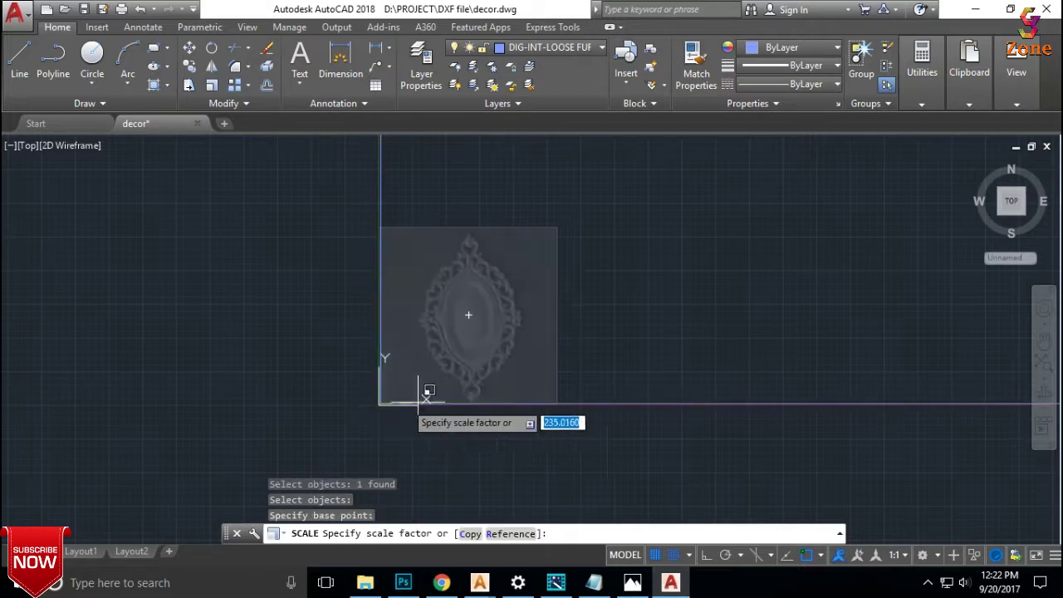
text(r)
key(Return)
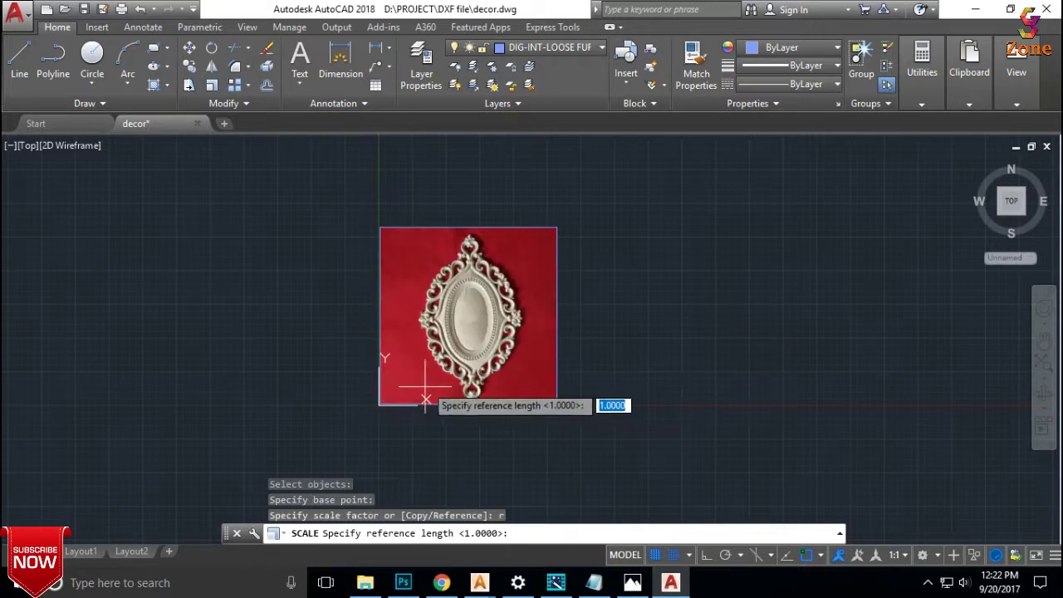
click(380, 403)
click(557, 404)
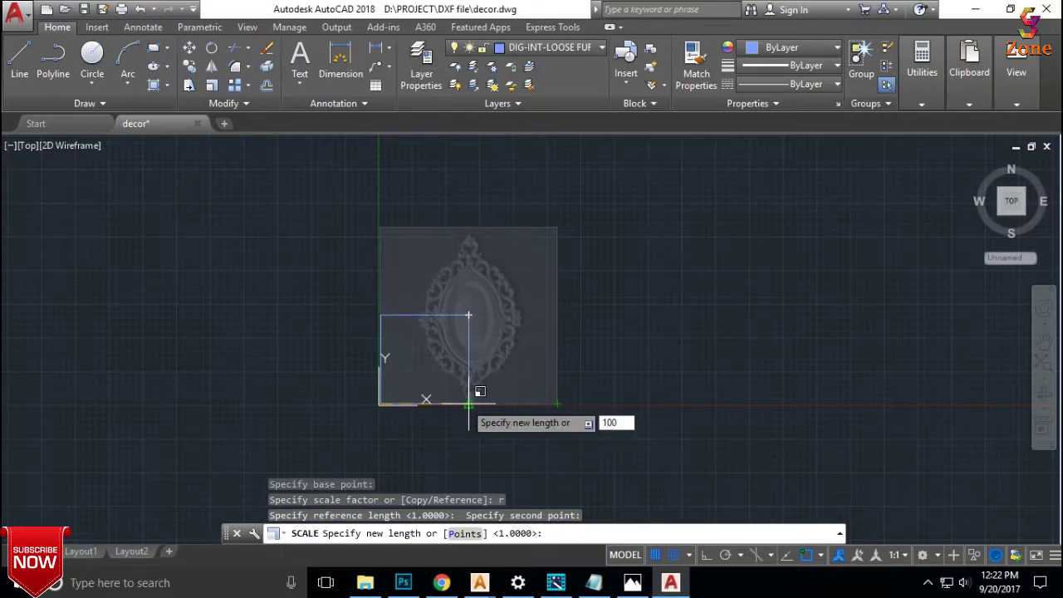
text(0)
key(Return)
scroll(461, 398, up, 5)
scroll(475, 337, up, 4)
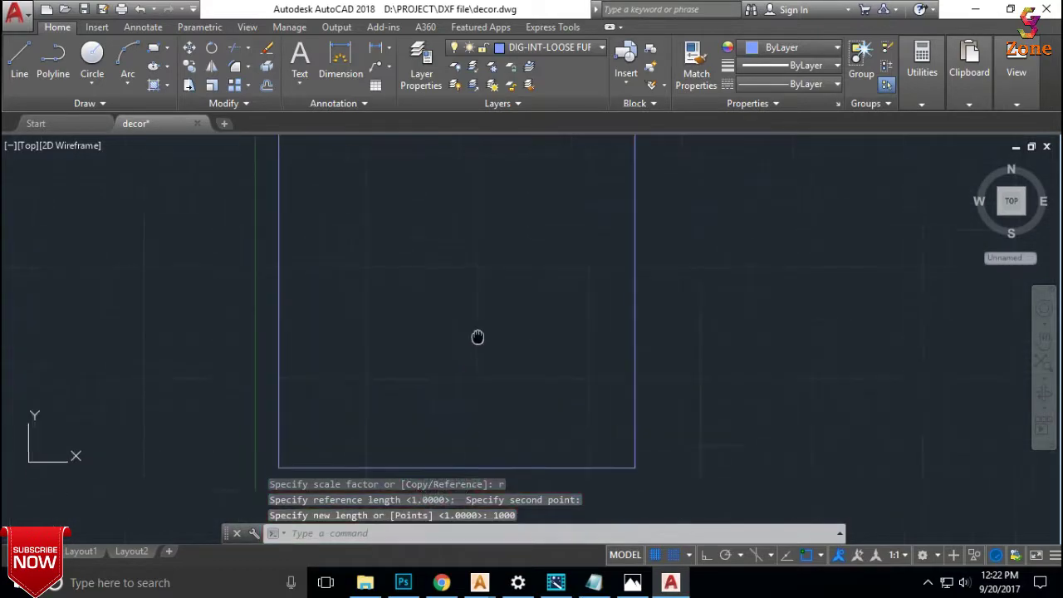
scroll(479, 335, up, 4)
scroll(479, 334, down, 6)
scroll(474, 374, down, 2)
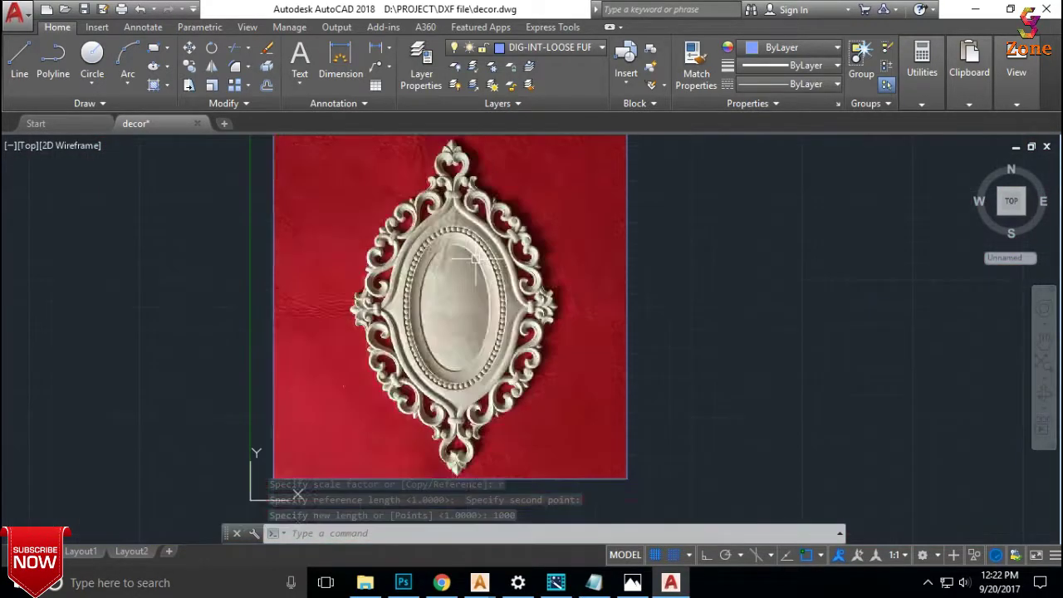
scroll(456, 285, up, 2)
middle_drag(456, 285, 470, 235)
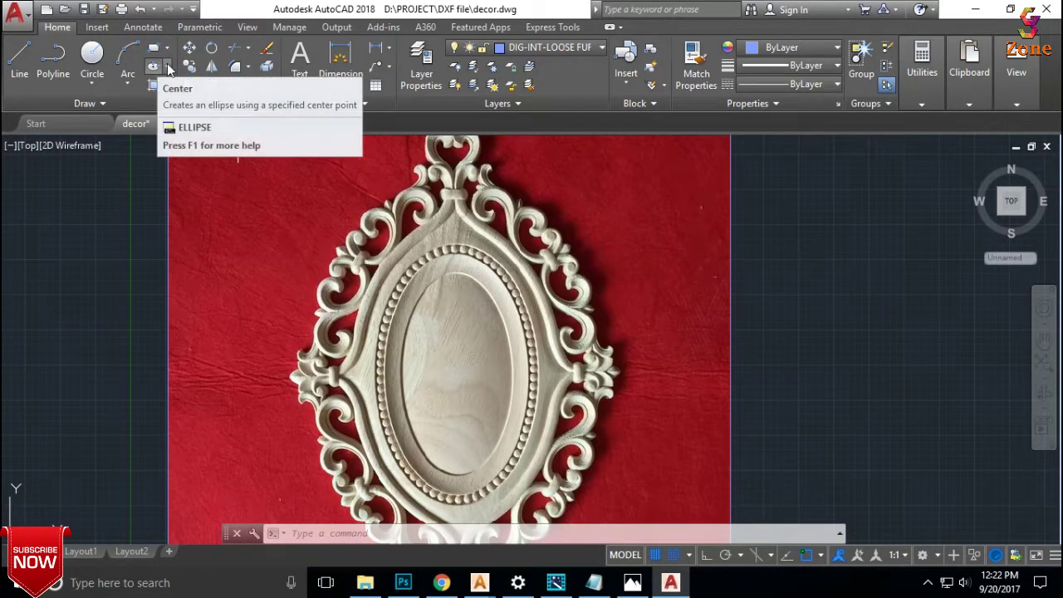
Draw an Axis,End ellipse tracing the mirror's oval opening from left edge to right edge and top.
click(165, 68)
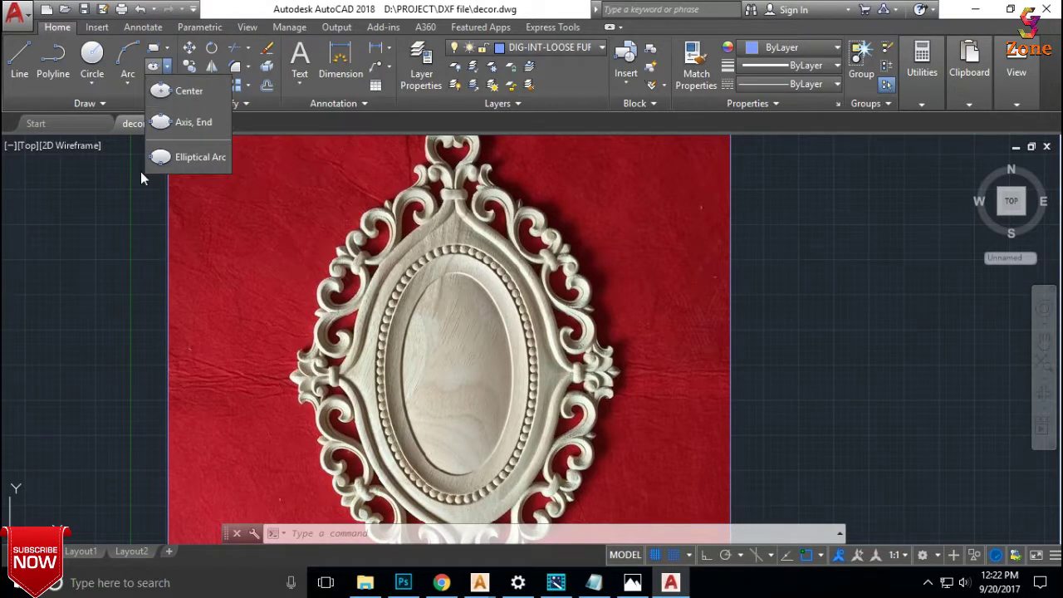
click(160, 122)
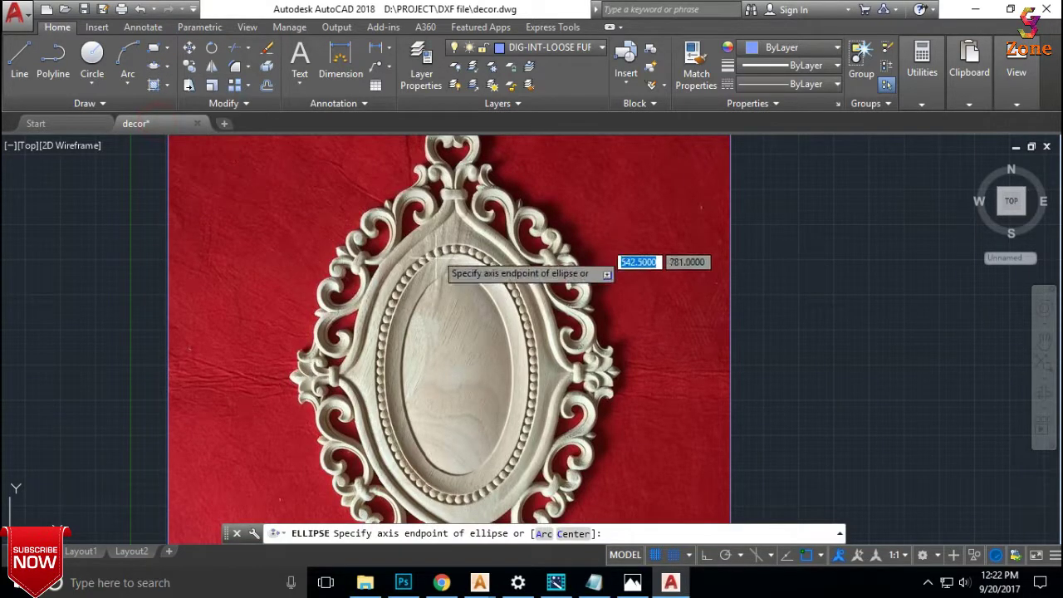
click(409, 375)
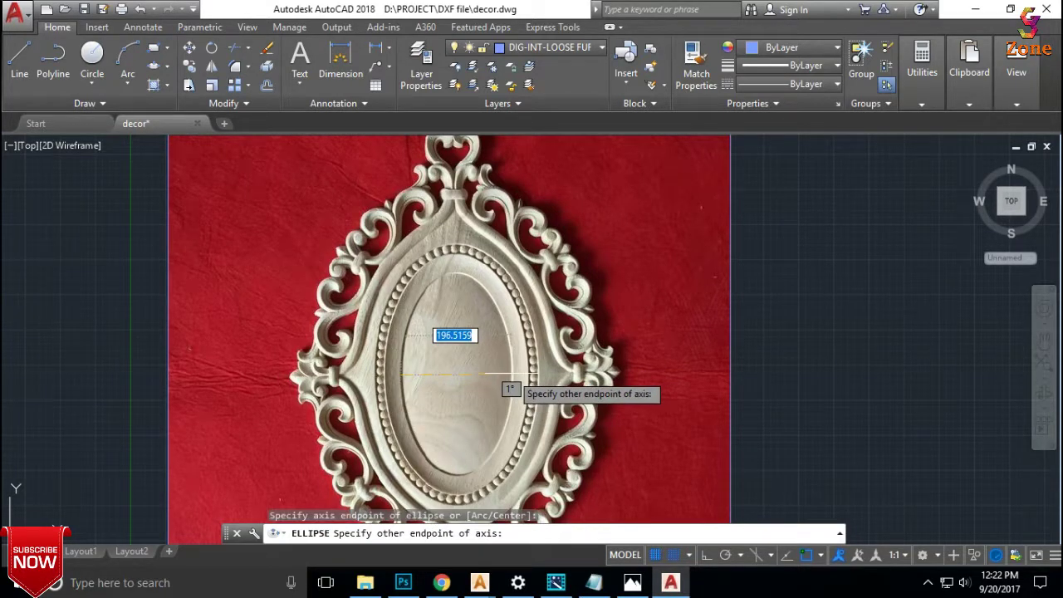
click(502, 375)
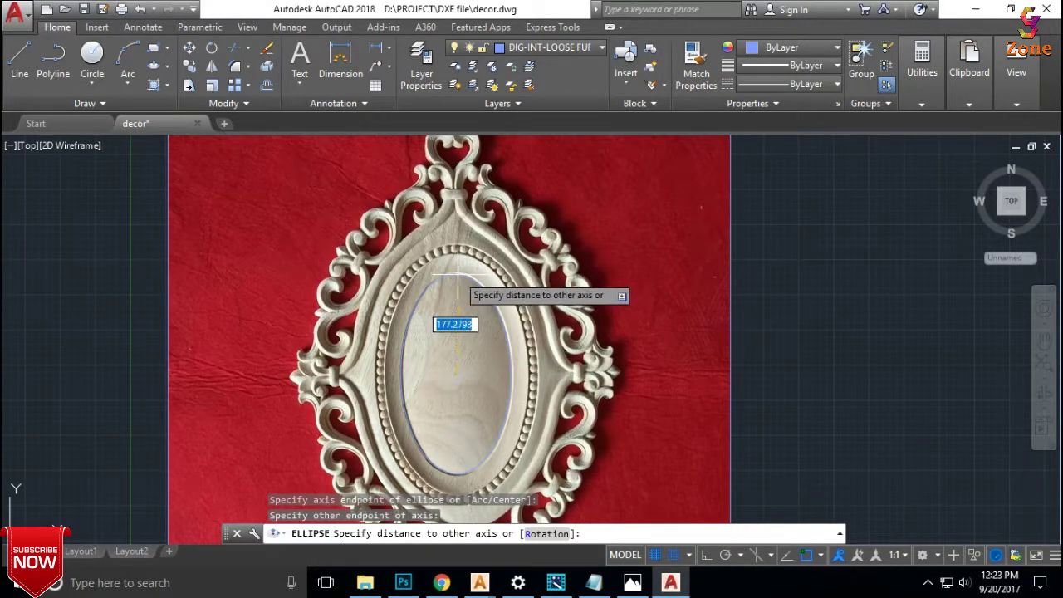
click(455, 274)
scroll(469, 338, up, 2)
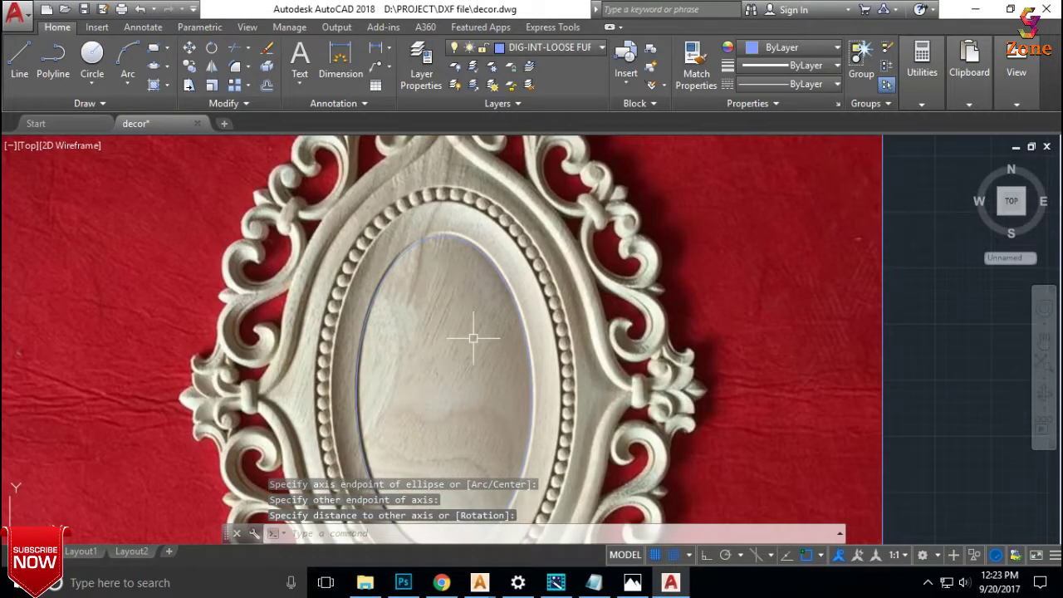
Offset the traced ellipse inward by a small picked distance.
text(o)
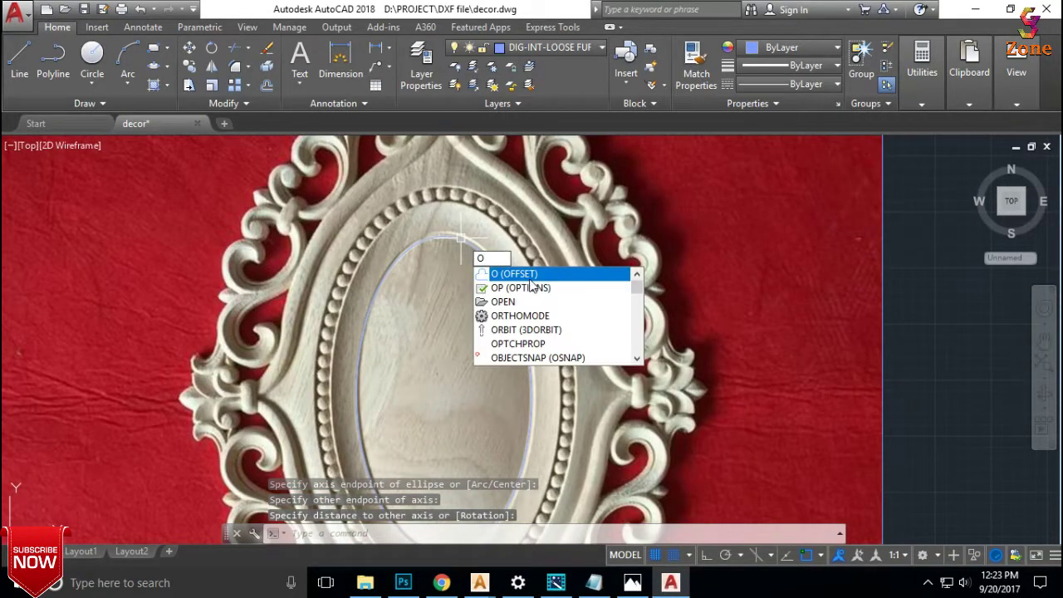
key(Return)
click(443, 238)
click(443, 237)
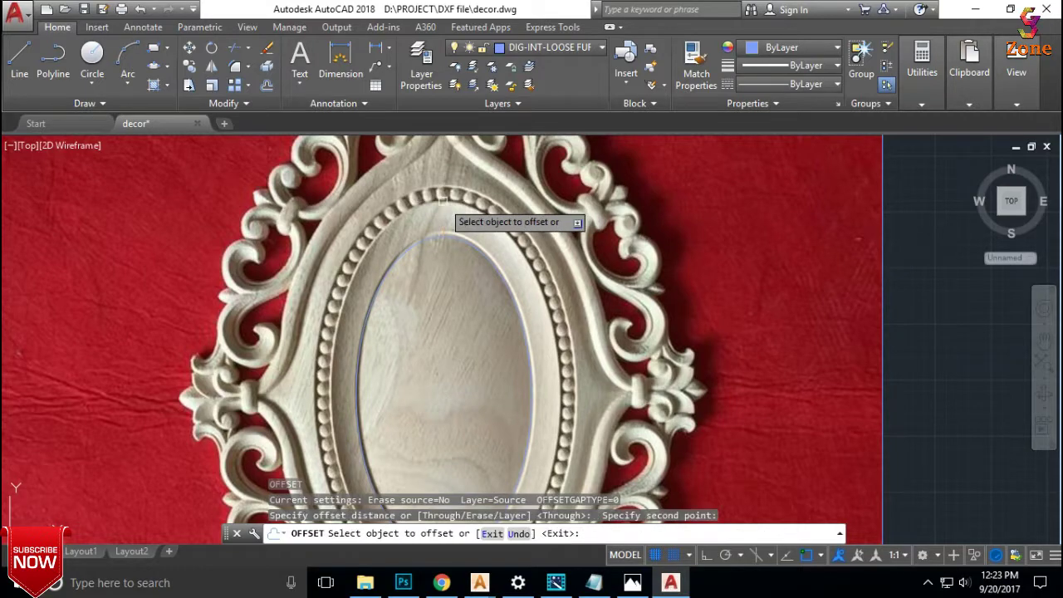
click(443, 237)
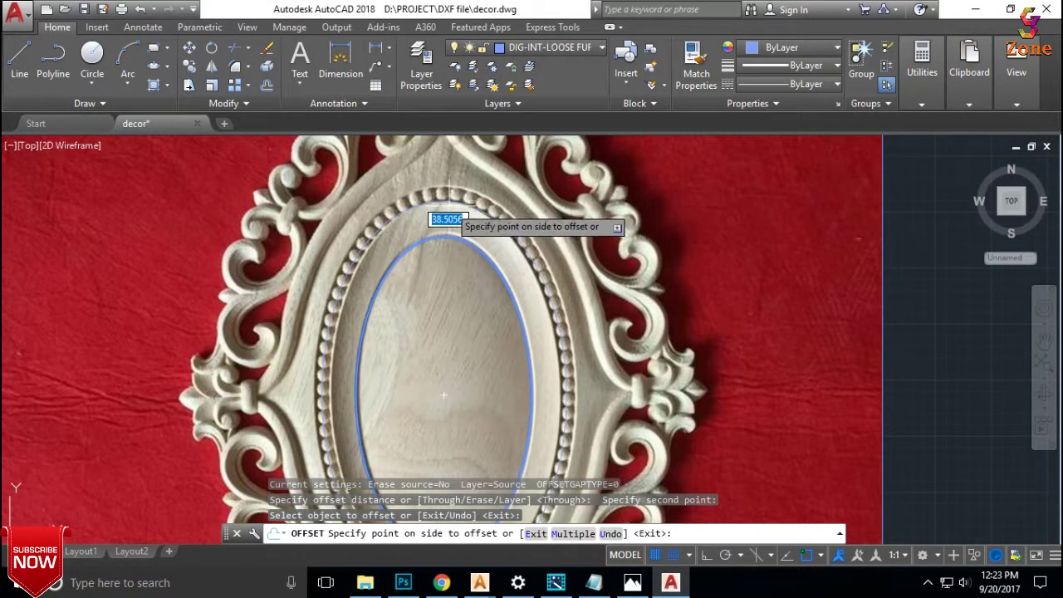
click(444, 396)
scroll(444, 309, down, 2)
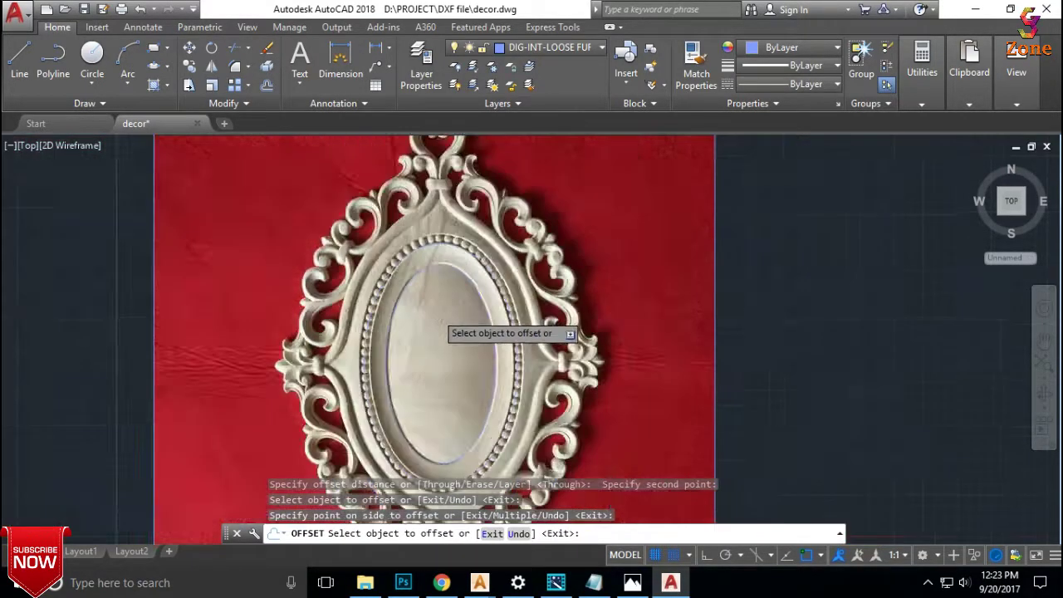
scroll(448, 369, down, 1)
scroll(452, 398, up, 2)
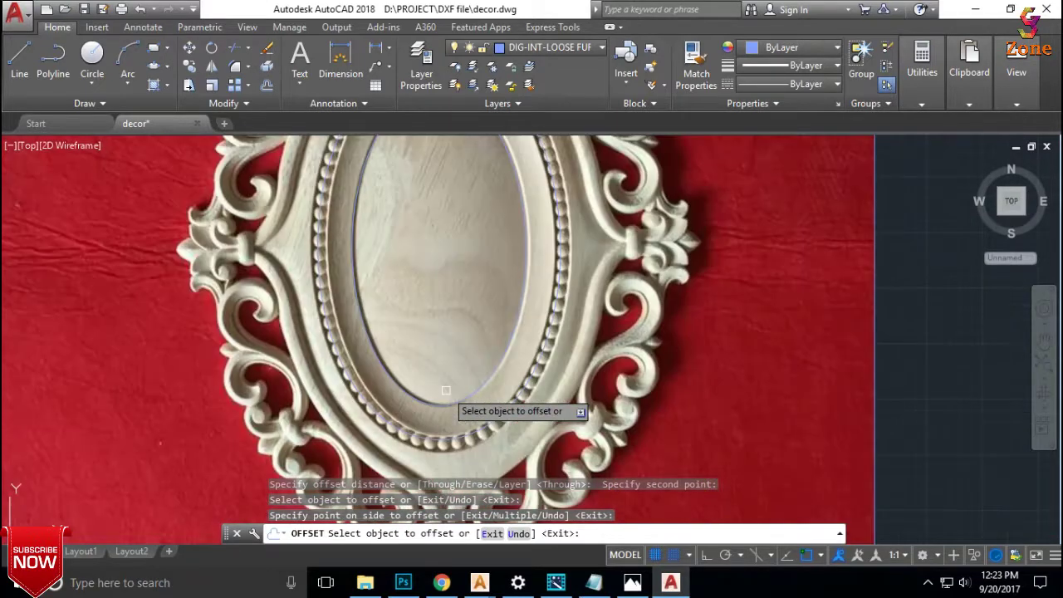
scroll(452, 398, down, 1)
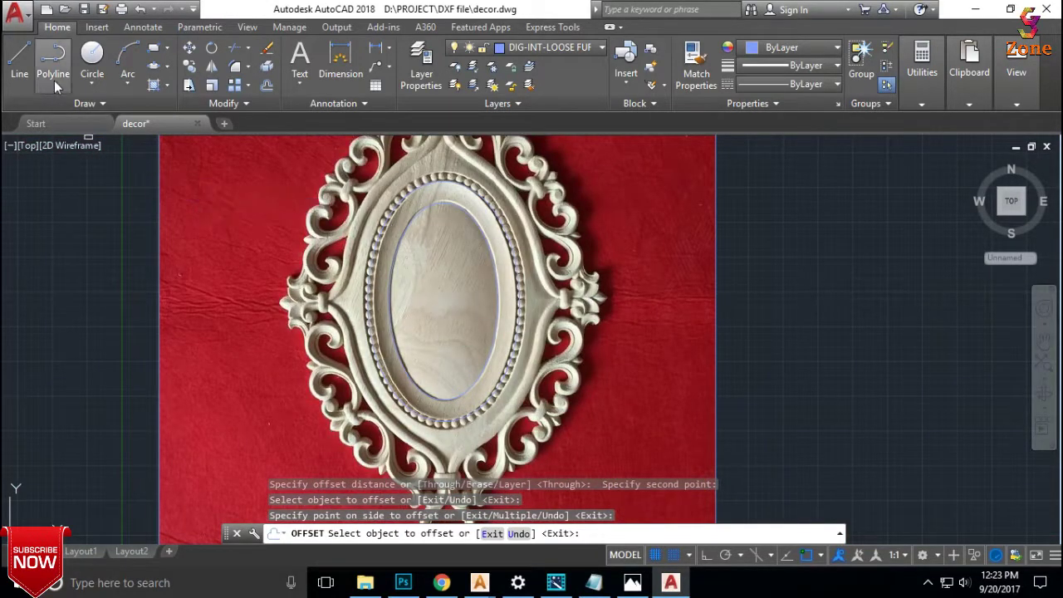
Erase the unwanted extra object beside the oval.
click(160, 70)
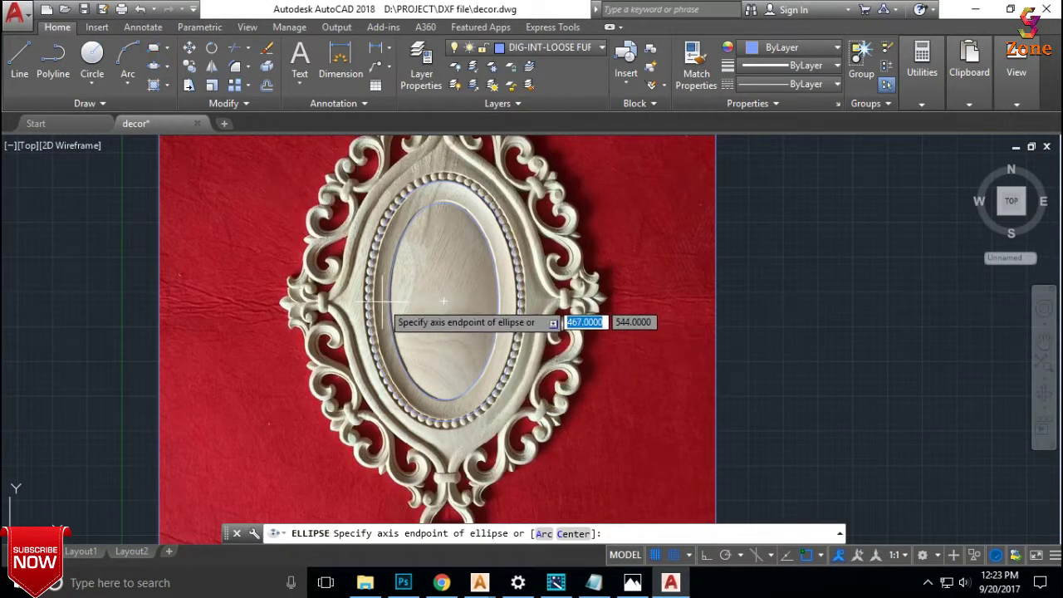
key(Escape)
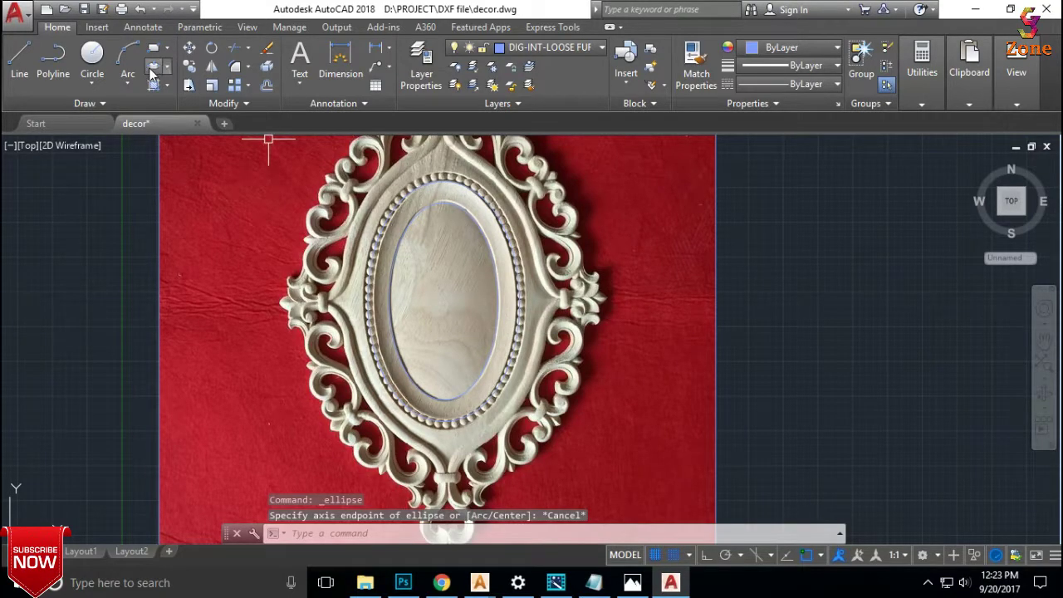
click(371, 296)
key(Delete)
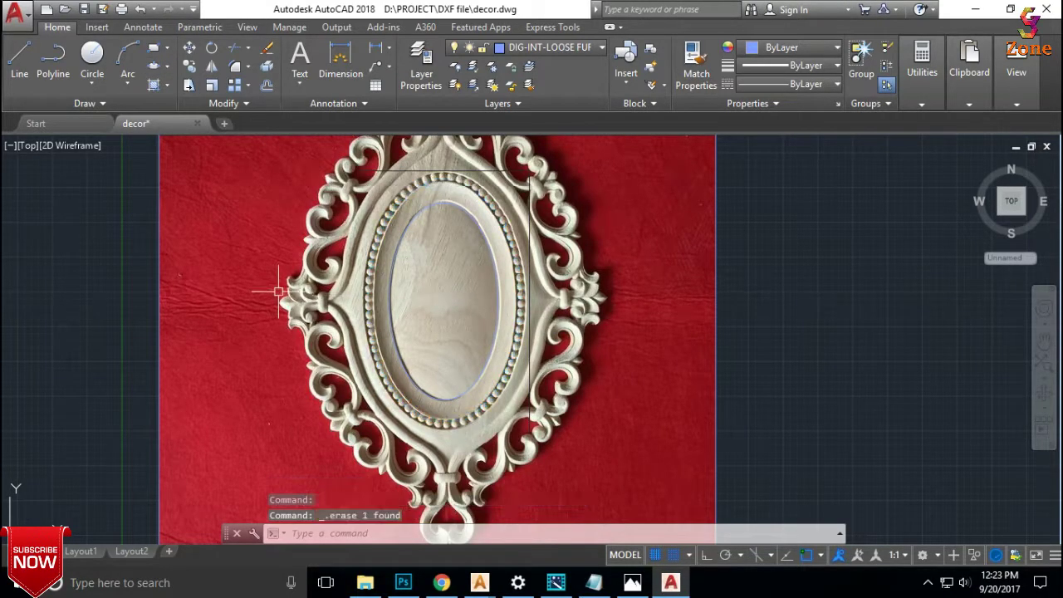
scroll(451, 297, up, 2)
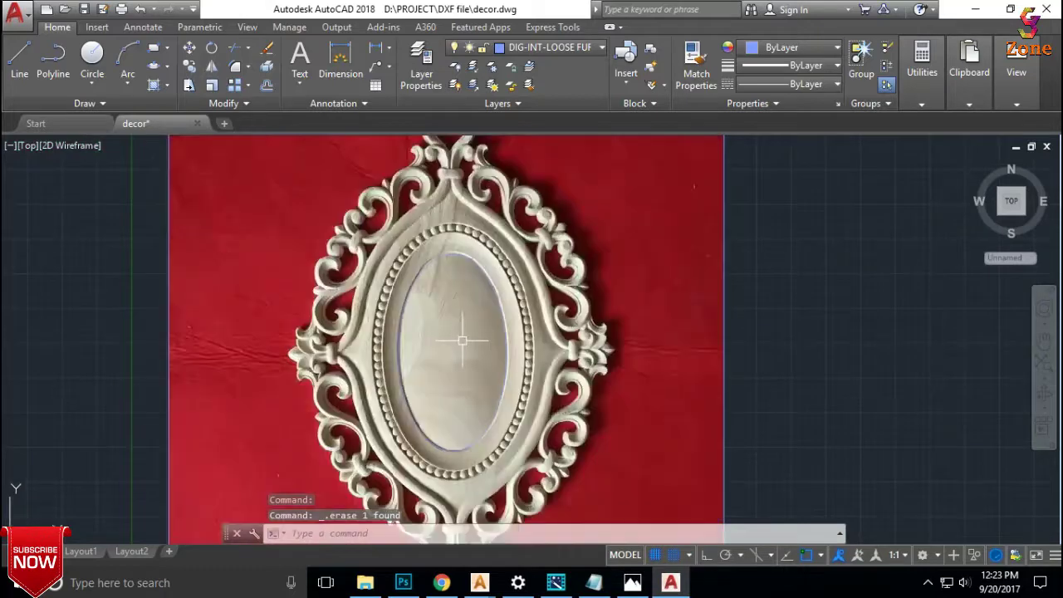
click(155, 66)
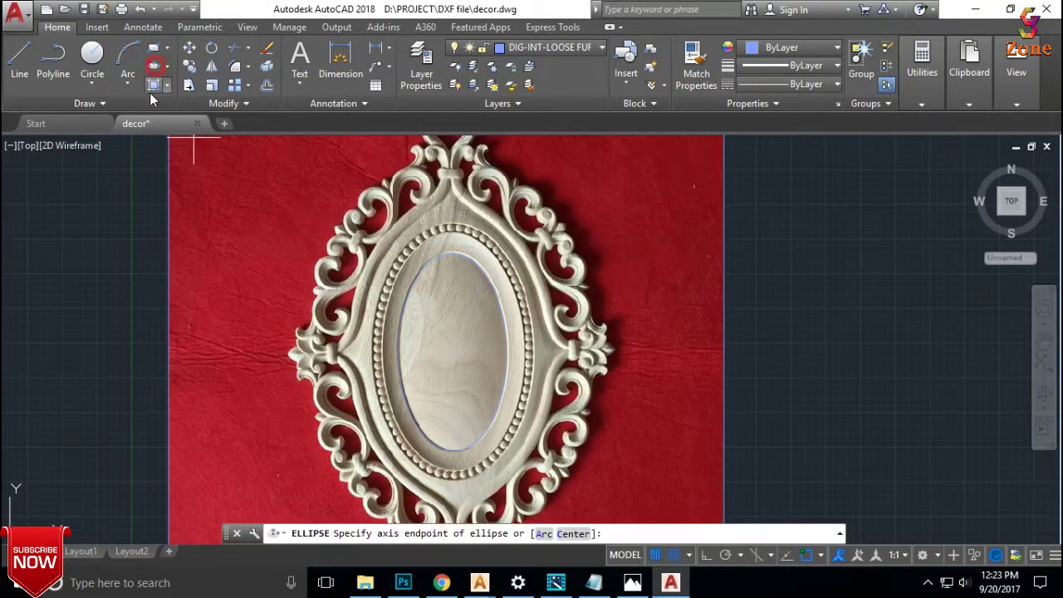
Trace an ellipse around the beaded oval from its two axis ends and other-axis distance.
click(453, 352)
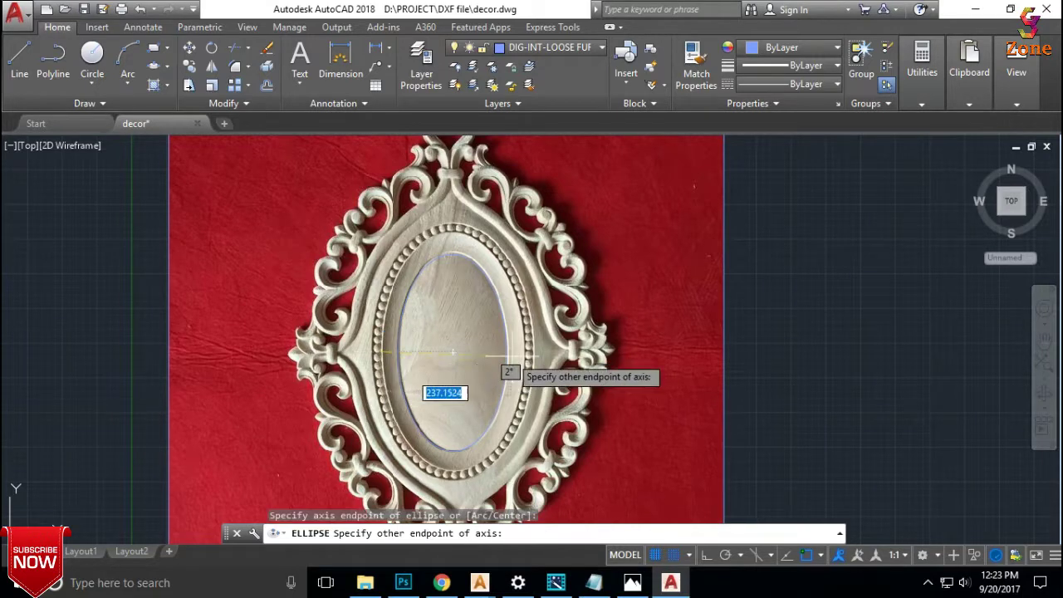
click(502, 352)
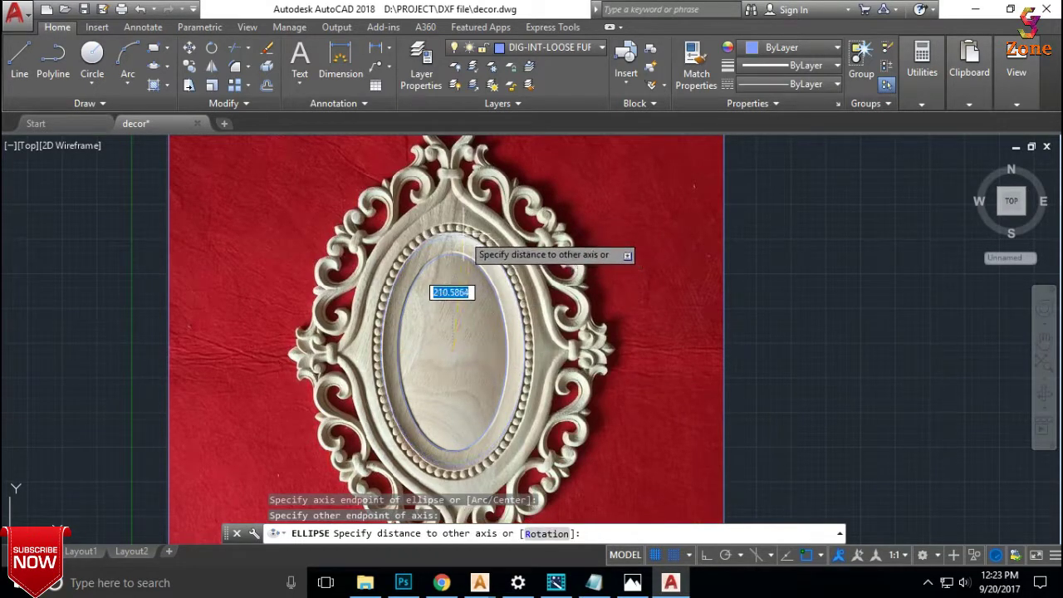
click(501, 326)
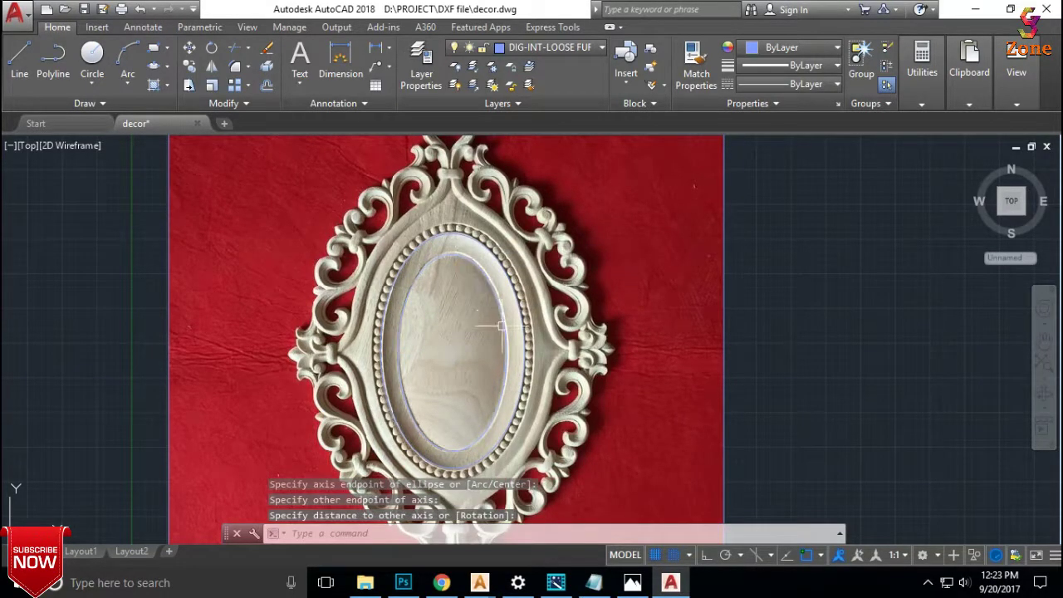
Offset the beaded-oval ellipse 18.3086 outward.
click(469, 237)
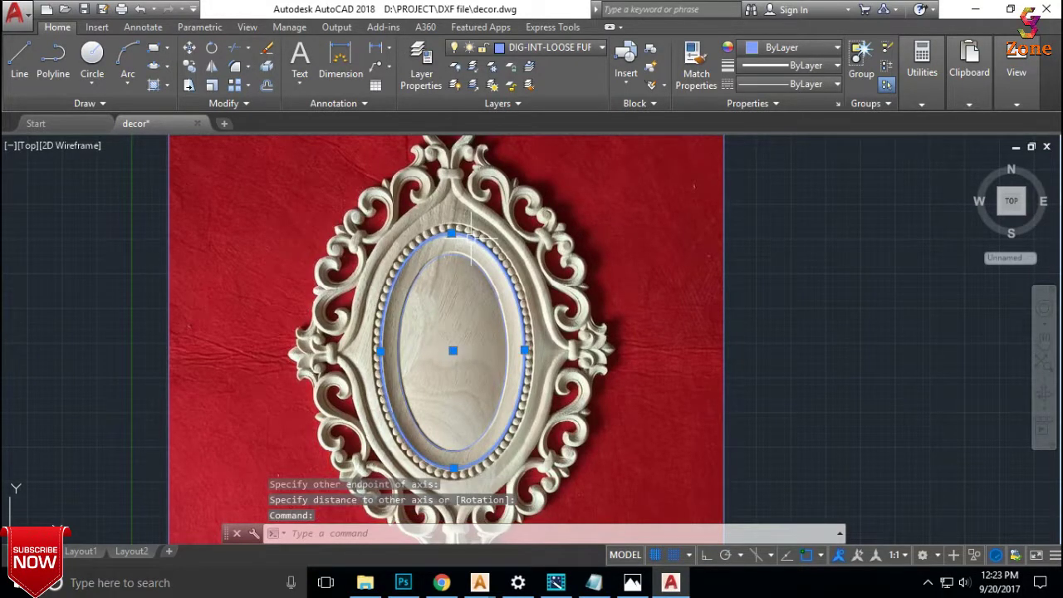
text(O)
key(Return)
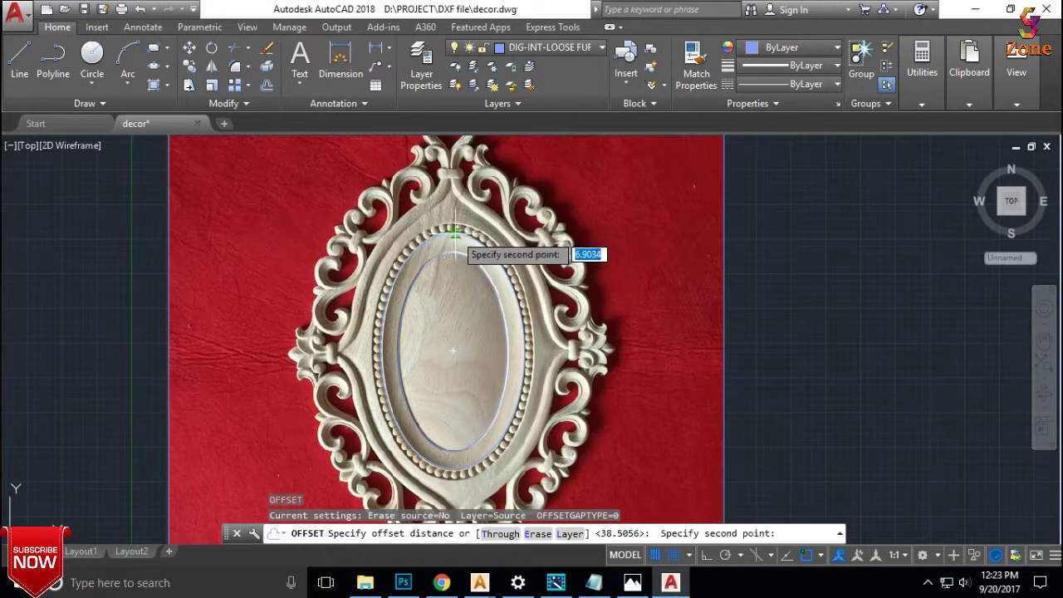
click(451, 226)
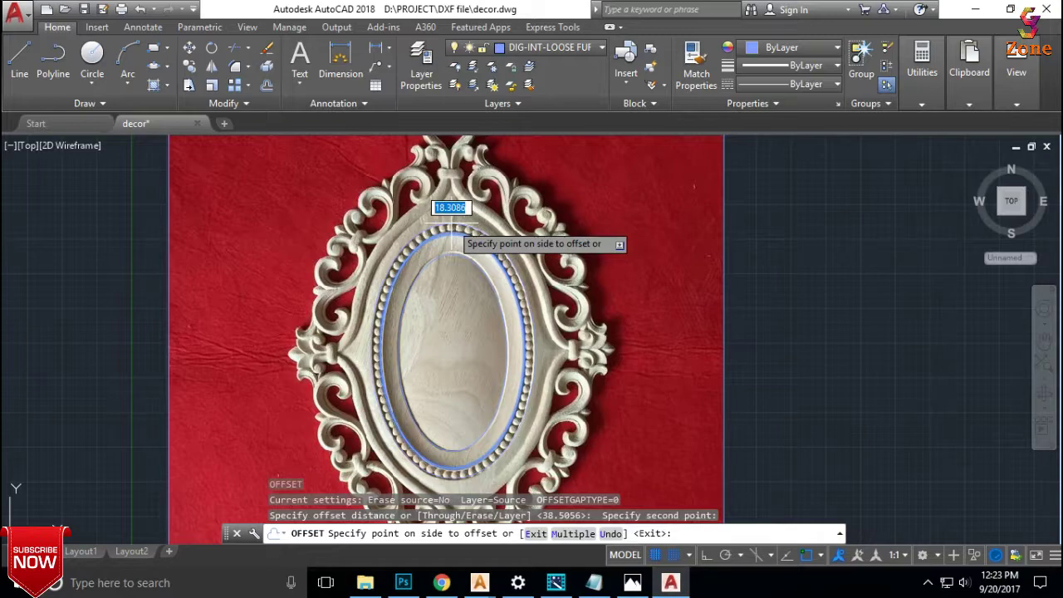
click(452, 234)
scroll(490, 241, up, 3)
scroll(499, 265, down, 5)
middle_drag(499, 282, 499, 310)
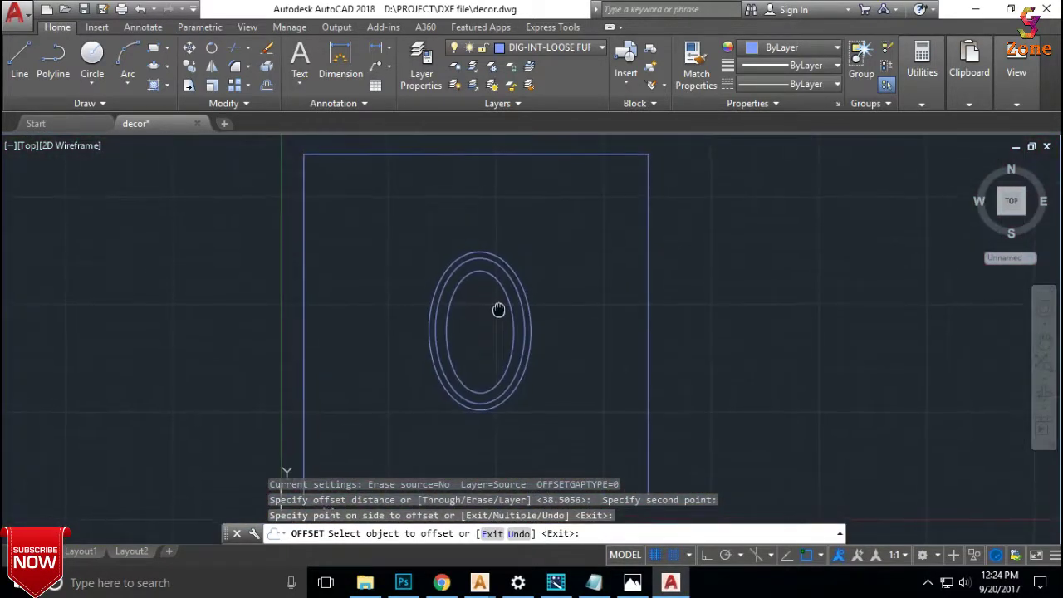
scroll(499, 282, up, 2)
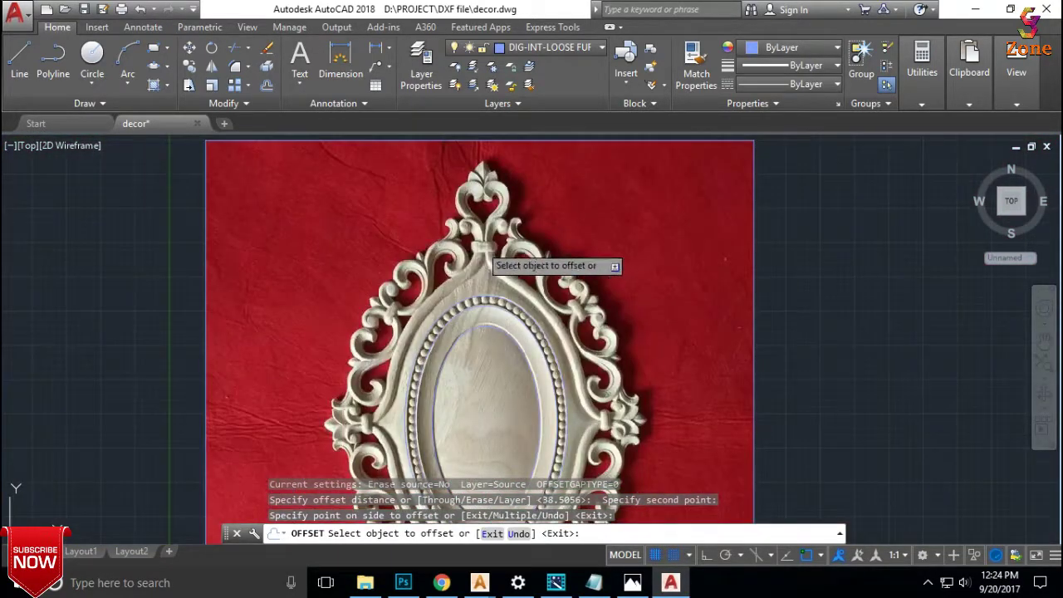
key(Escape)
scroll(474, 266, up, 2)
scroll(449, 274, down, 4)
scroll(446, 272, up, 4)
middle_drag(447, 272, 446, 260)
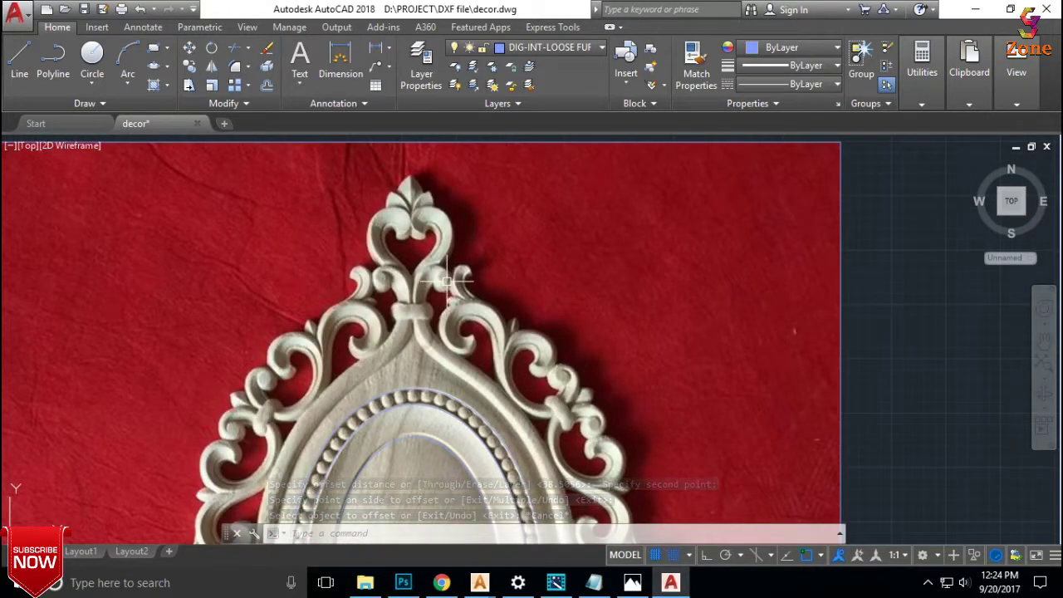
click(128, 54)
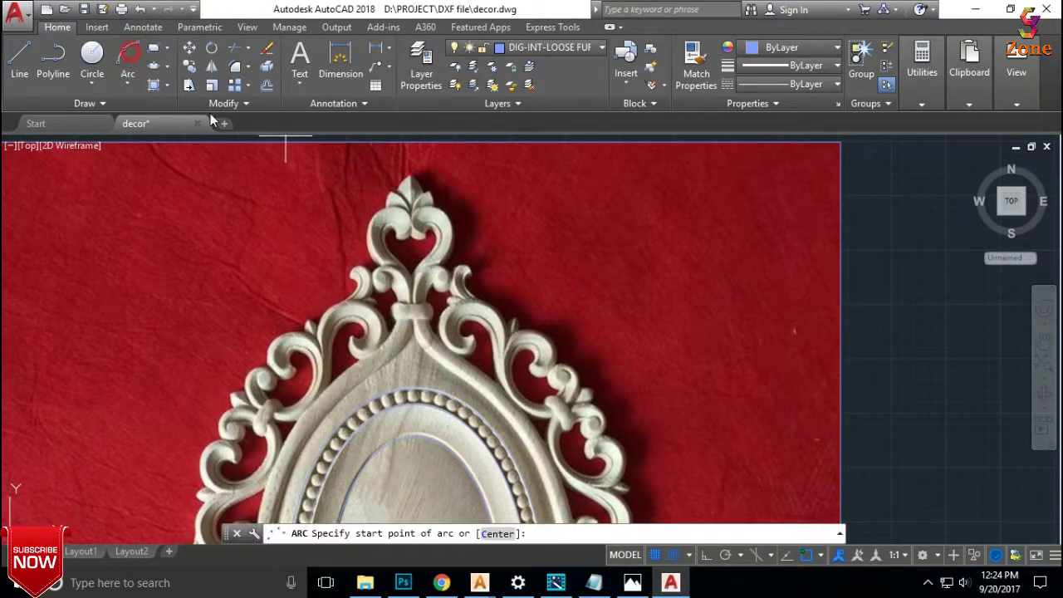
Trace the crest scroll and its stem with two 3-point arcs.
scroll(436, 249, up, 2)
scroll(436, 250, up, 1)
scroll(436, 249, up, 4)
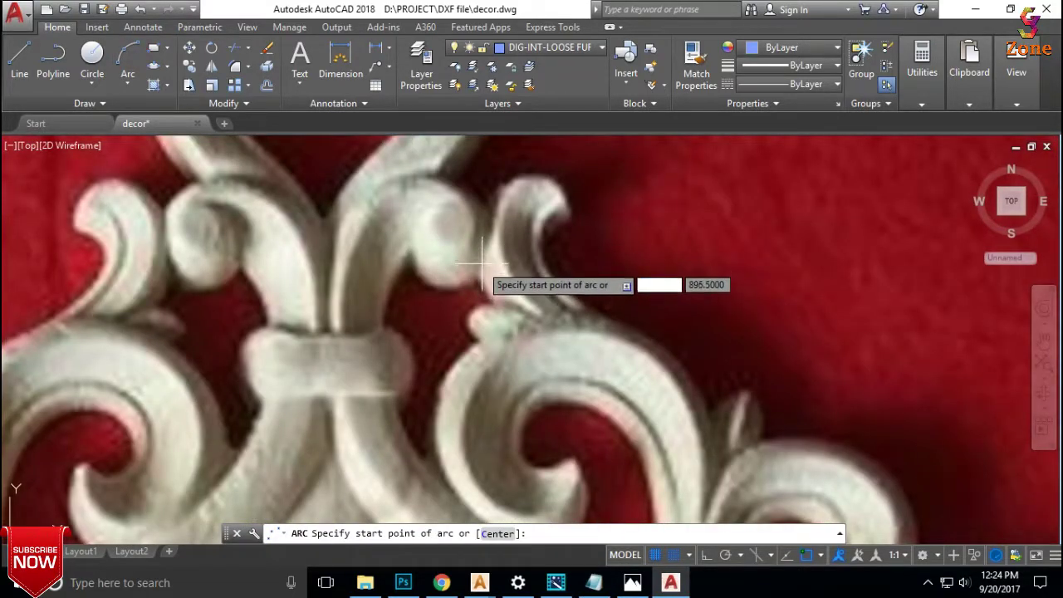
click(490, 211)
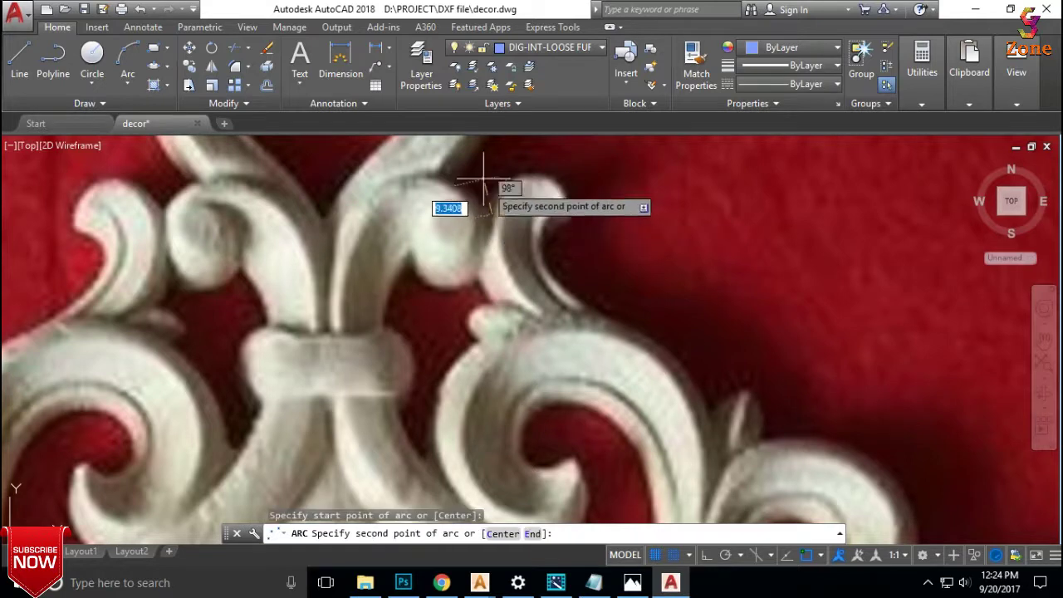
click(441, 174)
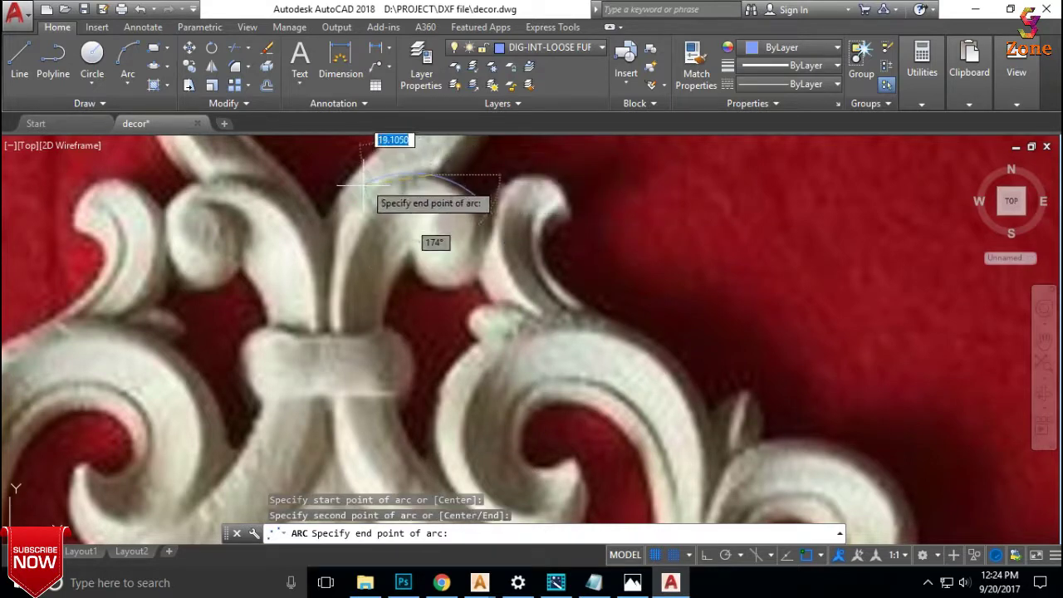
click(336, 226)
key(Return)
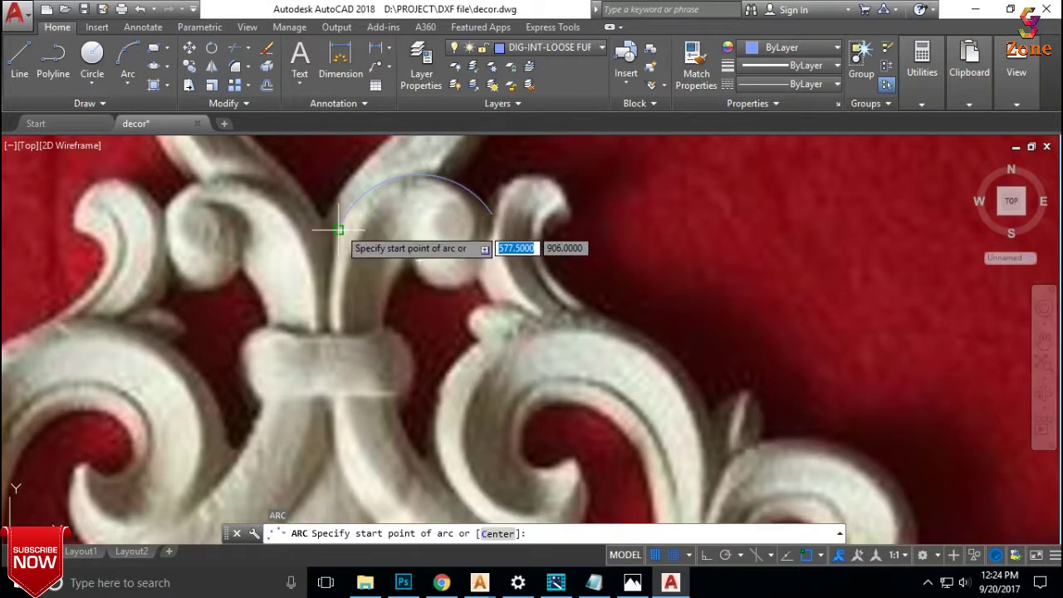
click(336, 230)
click(328, 388)
scroll(330, 391, down, 2)
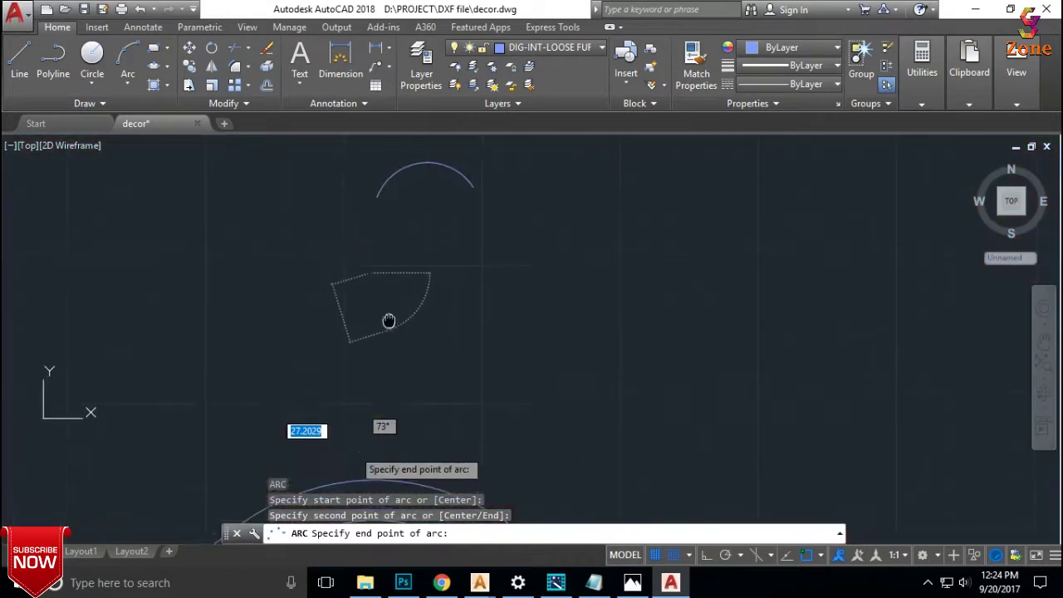
click(387, 356)
scroll(387, 355, down, 2)
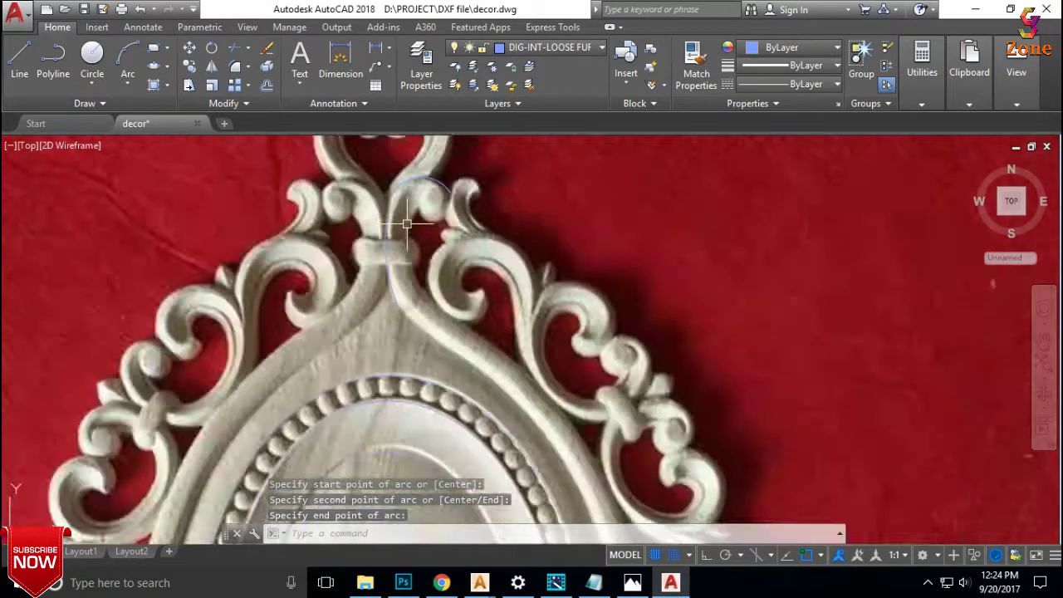
Stretch the stem arc's end grip down along the carving.
click(383, 322)
scroll(397, 296, up, 2)
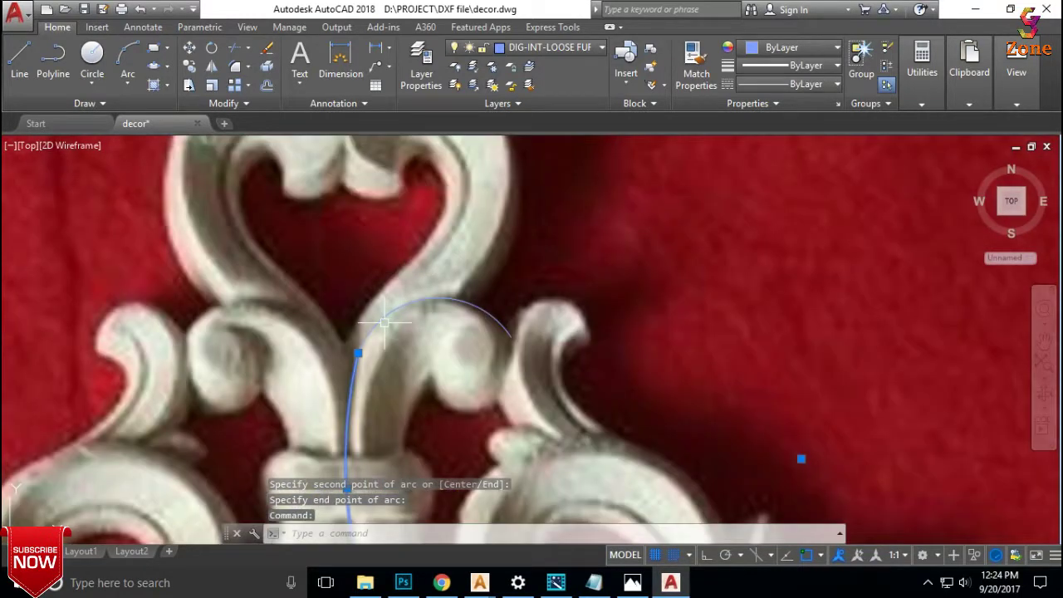
click(357, 353)
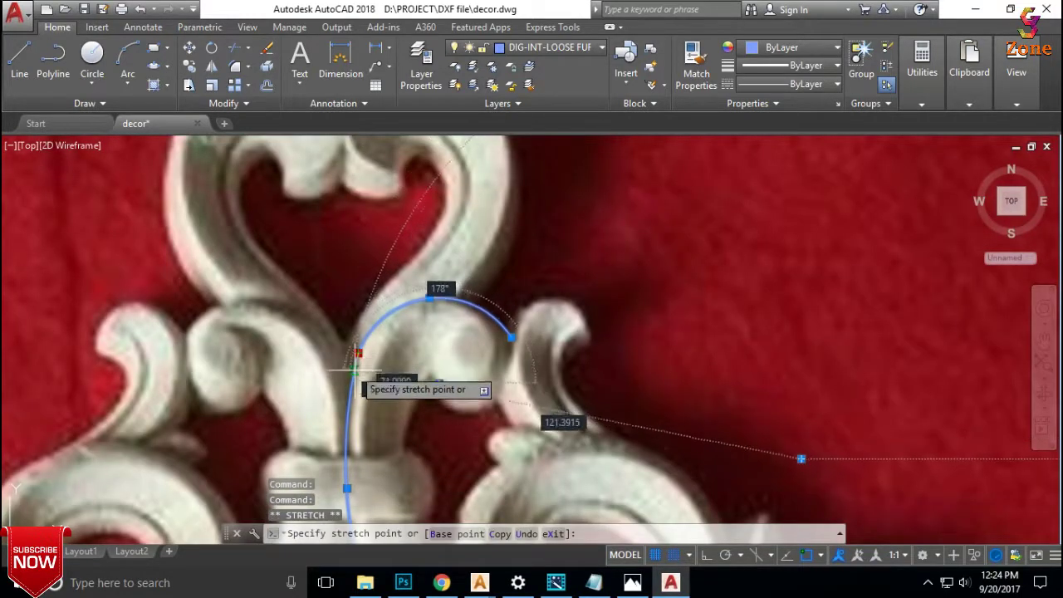
click(372, 332)
scroll(444, 356, down, 2)
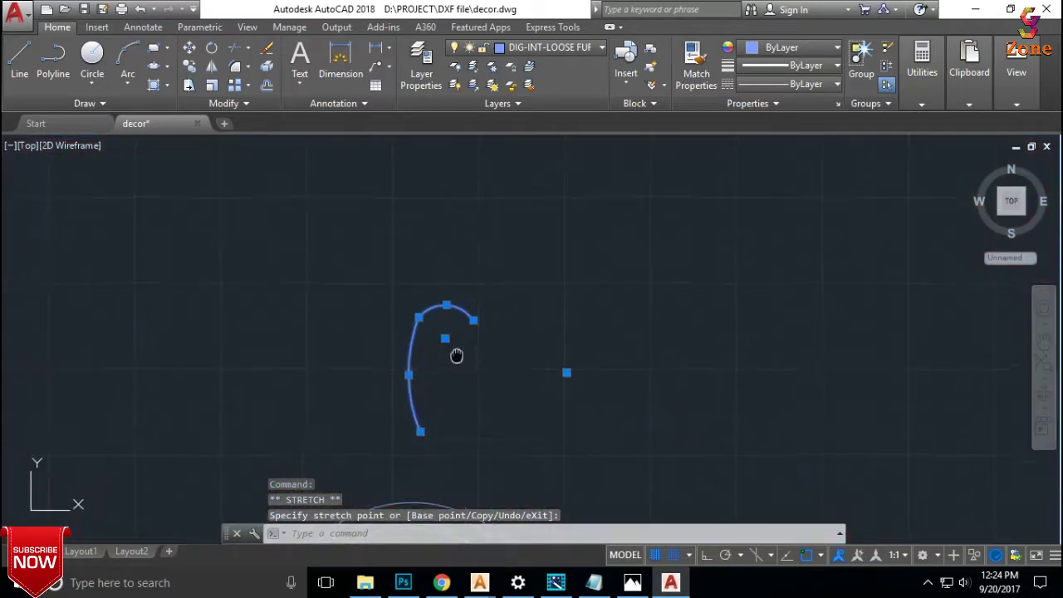
scroll(420, 357, up, 3)
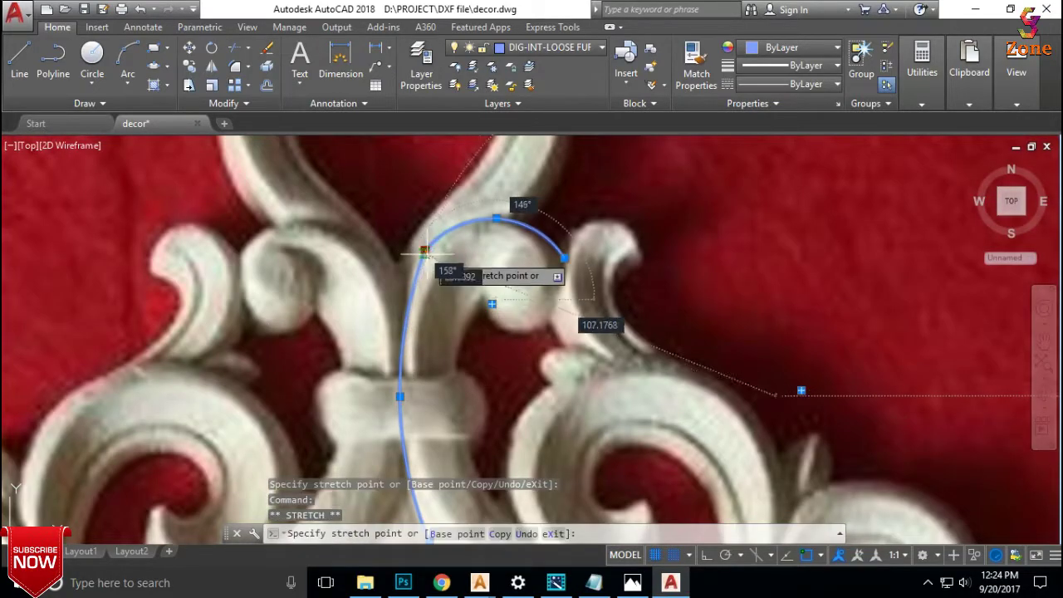
scroll(424, 249, down, 4)
middle_drag(464, 280, 467, 283)
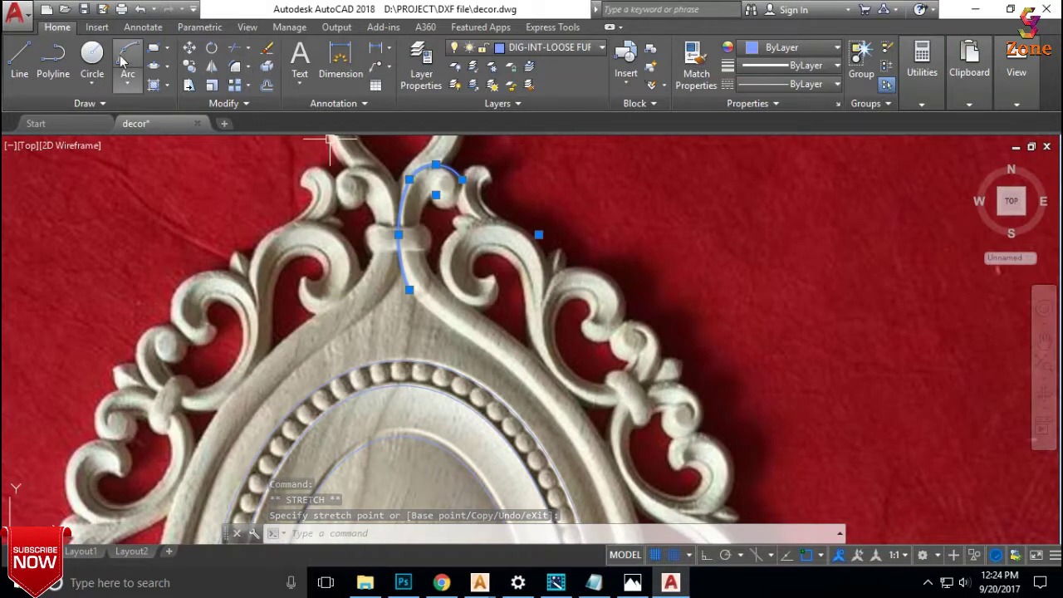
click(124, 56)
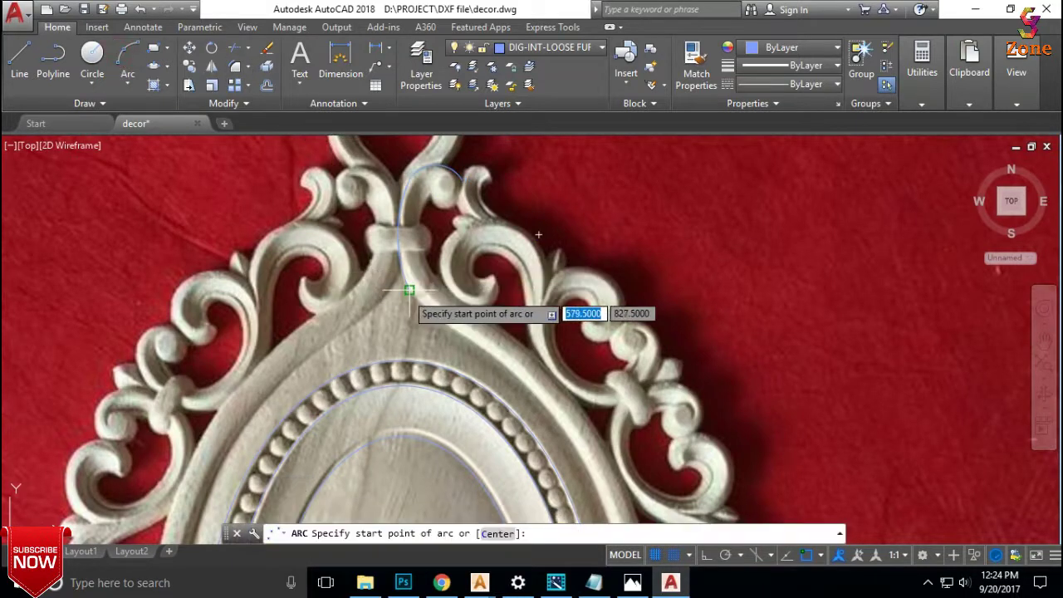
Draw a 3-point arc from below the crest down to the frame edge and grab its end grip.
click(409, 290)
scroll(441, 319, up, 3)
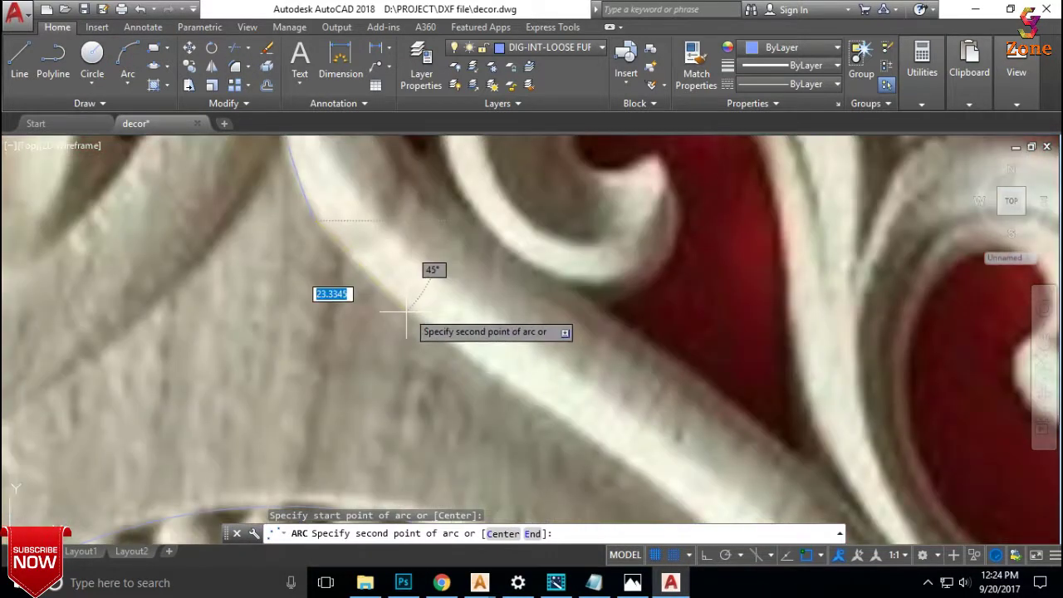
click(413, 316)
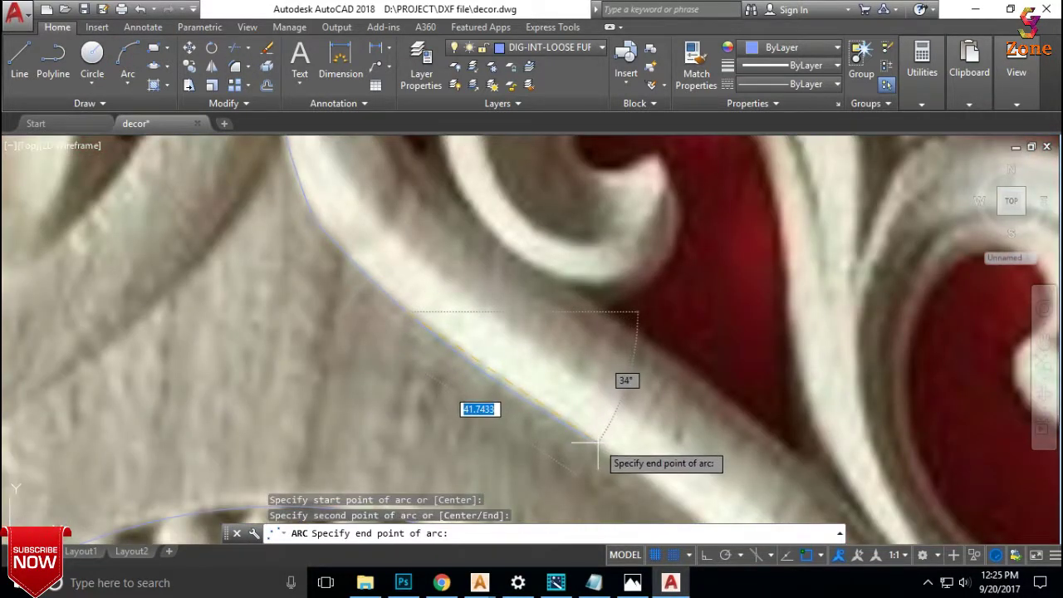
click(598, 449)
scroll(598, 449, down, 5)
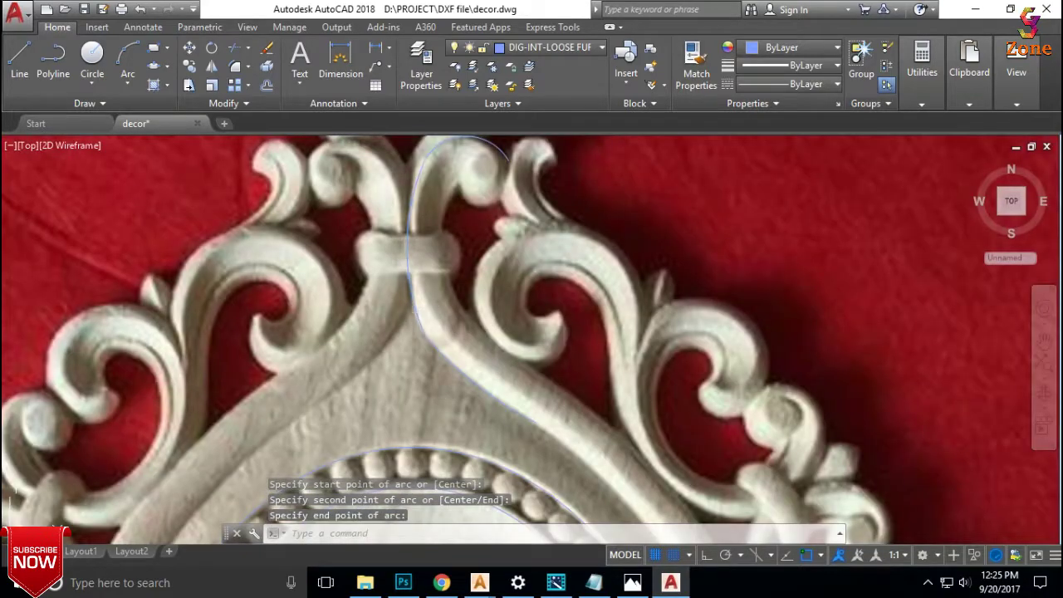
click(444, 353)
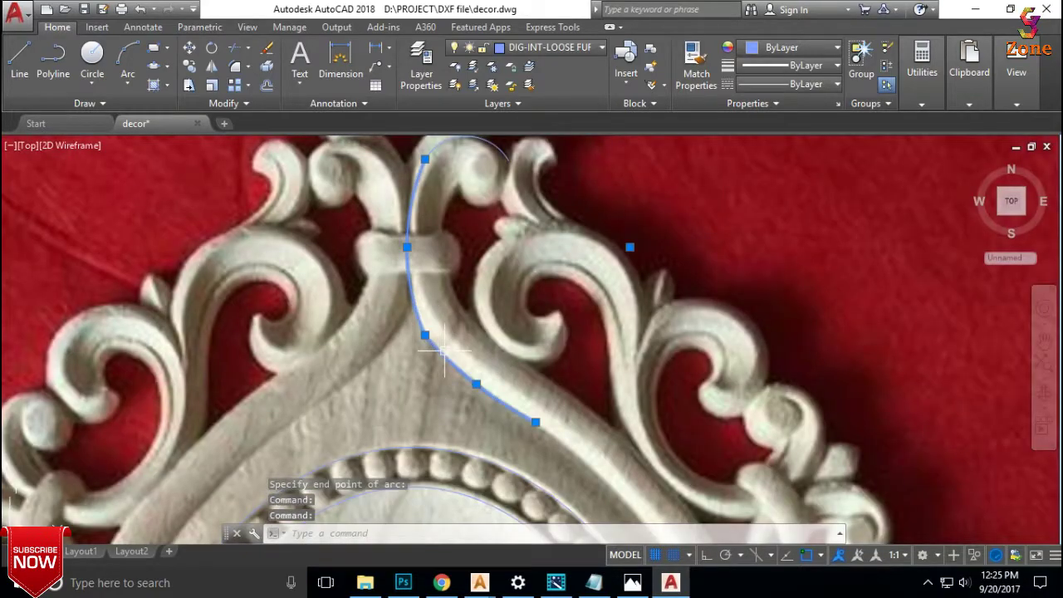
click(425, 336)
scroll(424, 336, down, 2)
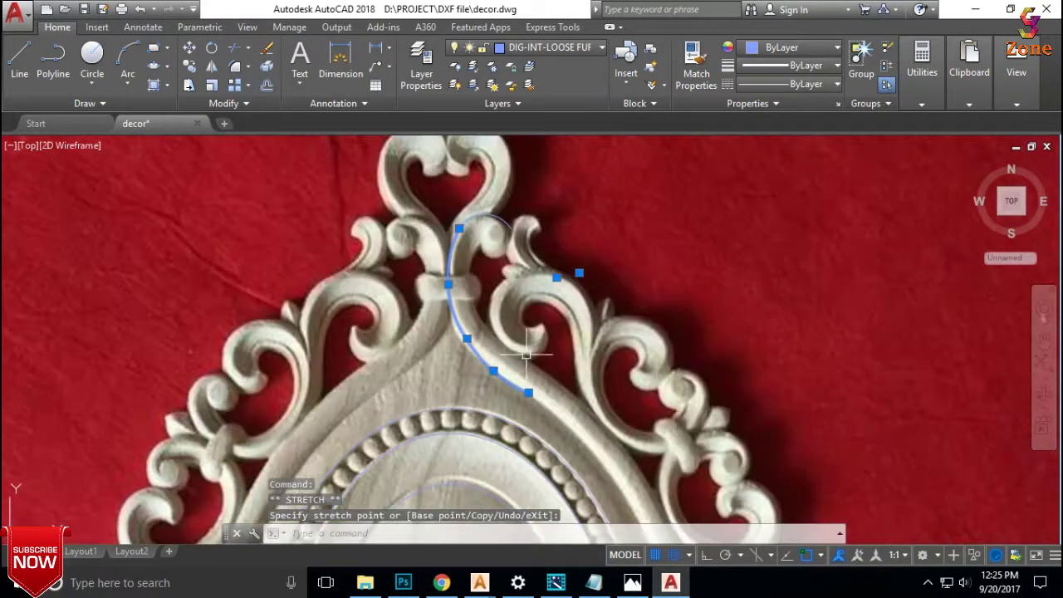
scroll(613, 334, down, 1)
scroll(612, 335, down, 2)
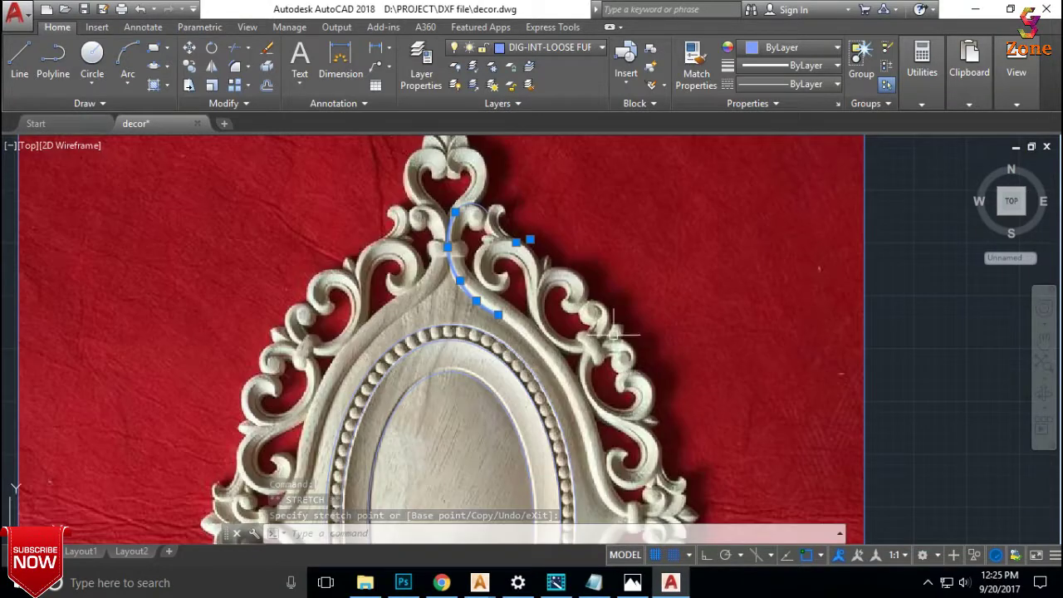
scroll(554, 331, up, 4)
Trace another arc along the upper right frame edge and stretch its end to meet the neighbouring arc.
click(127, 59)
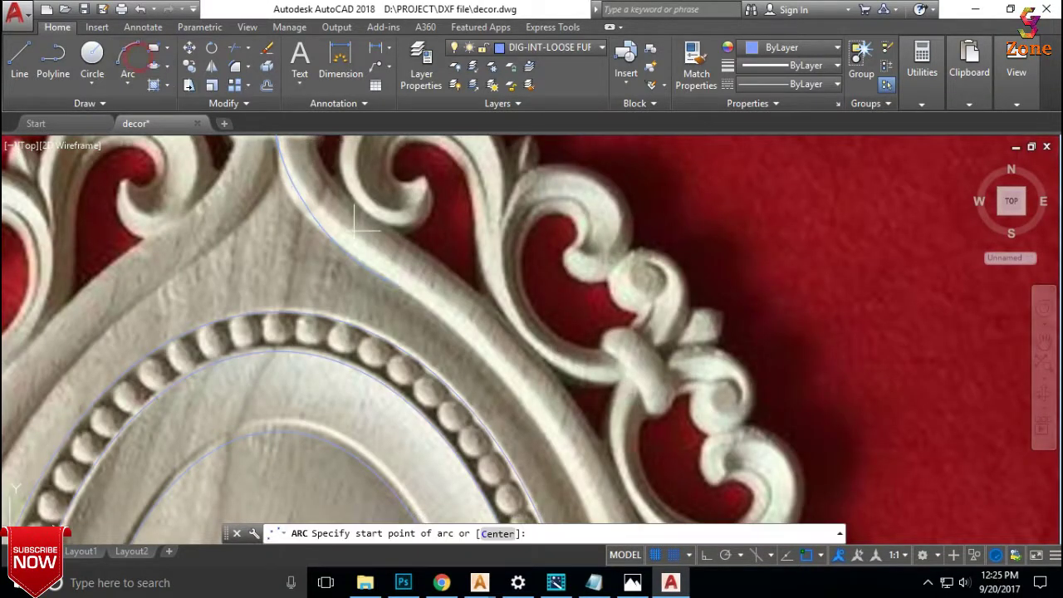
click(401, 286)
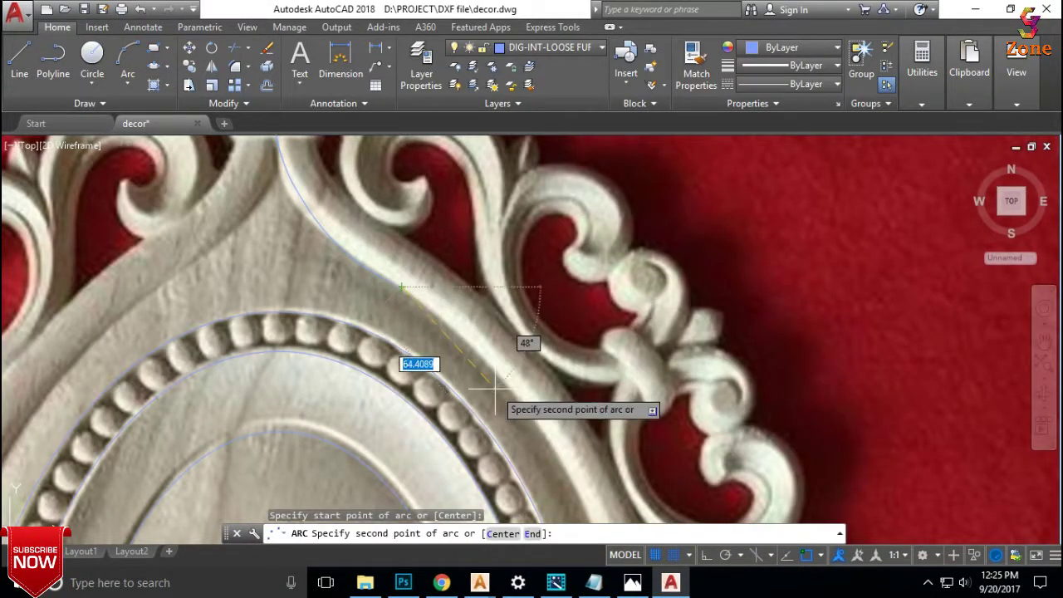
click(462, 335)
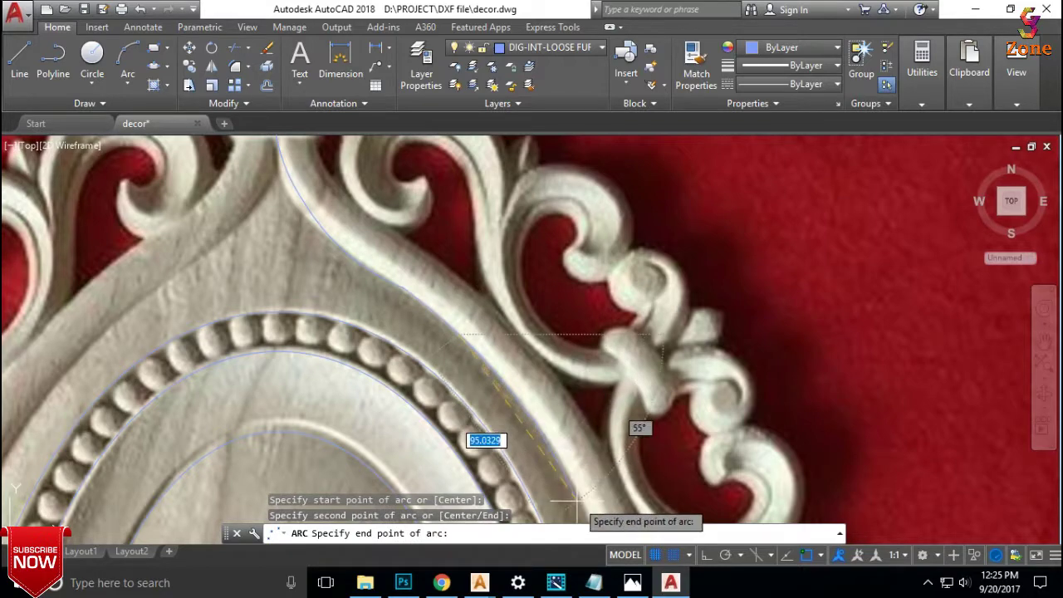
scroll(623, 398, down, 2)
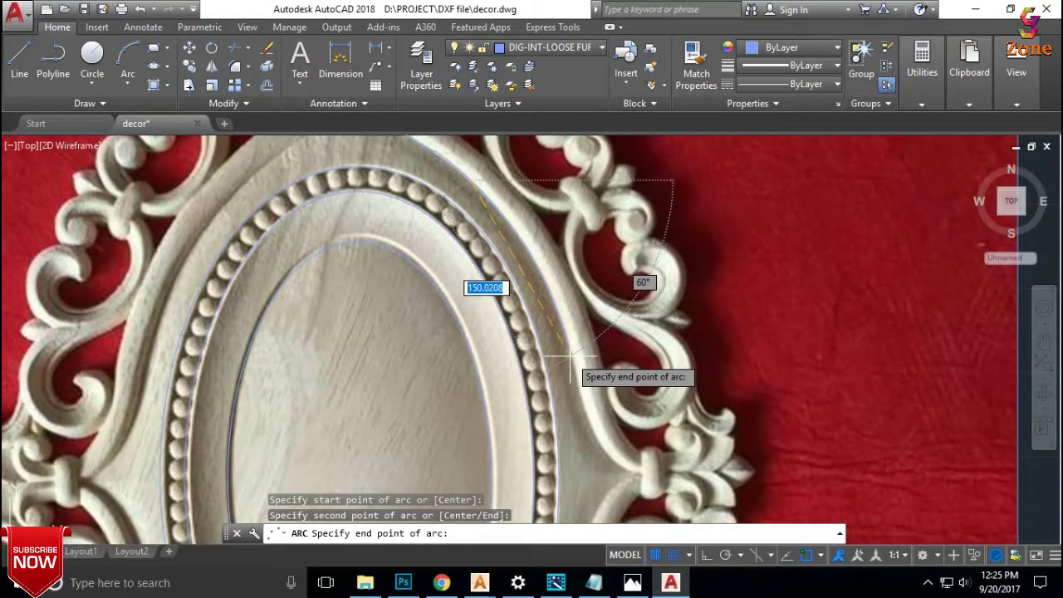
click(570, 372)
scroll(570, 372, down, 2)
scroll(485, 305, up, 3)
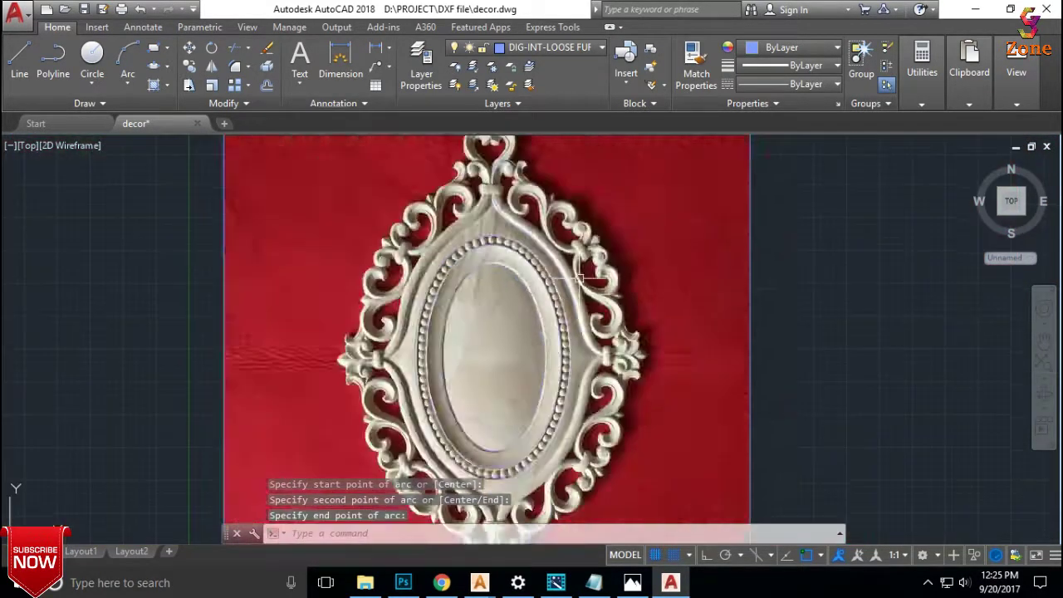
scroll(484, 305, up, 2)
click(484, 305)
click(490, 308)
click(484, 305)
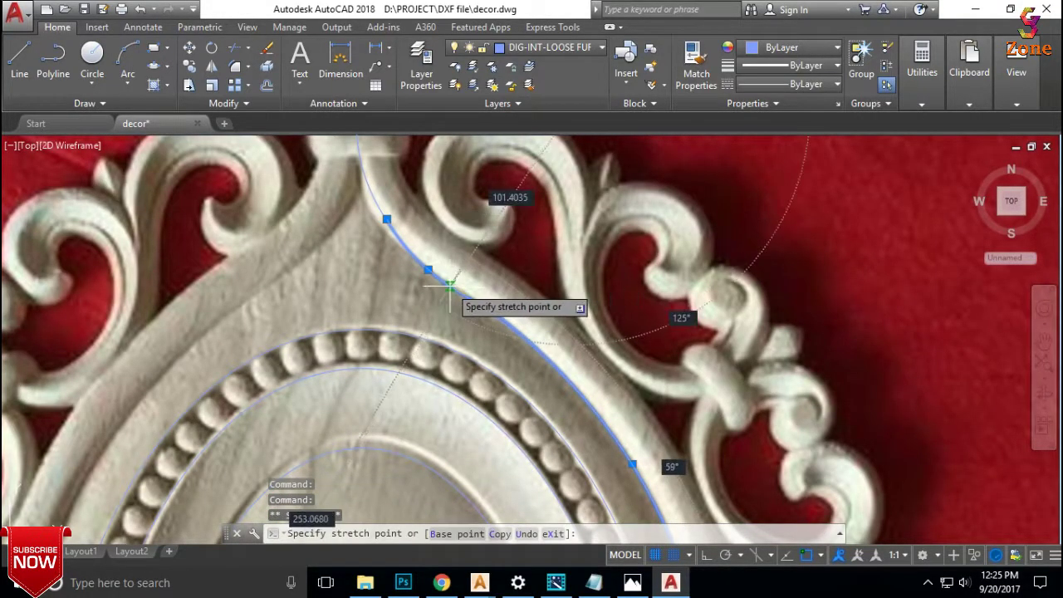
scroll(473, 353, down, 2)
scroll(549, 295, down, 1)
scroll(549, 295, down, 3)
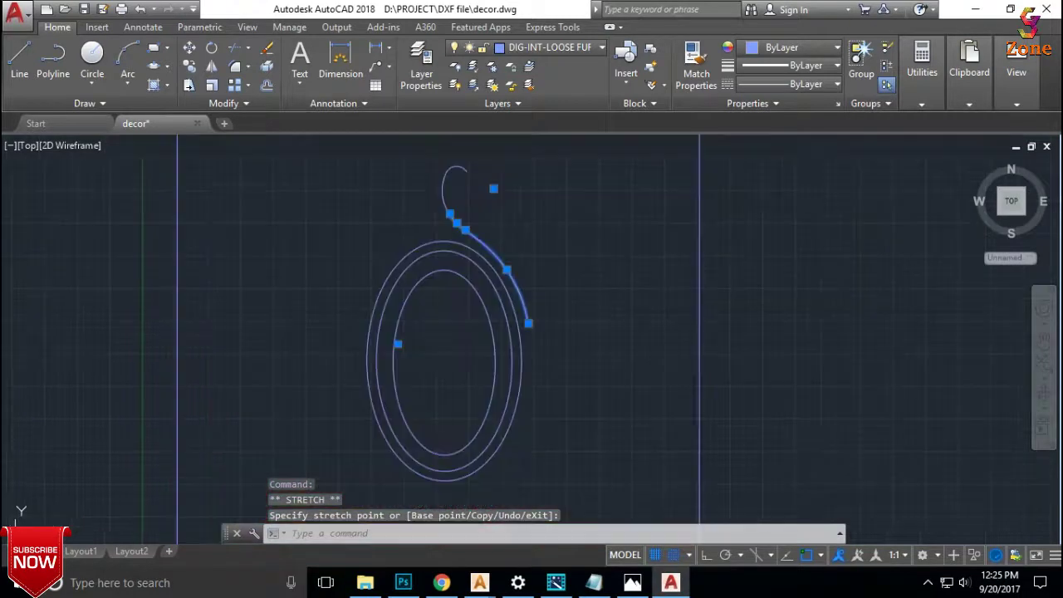
scroll(555, 351, up, 3)
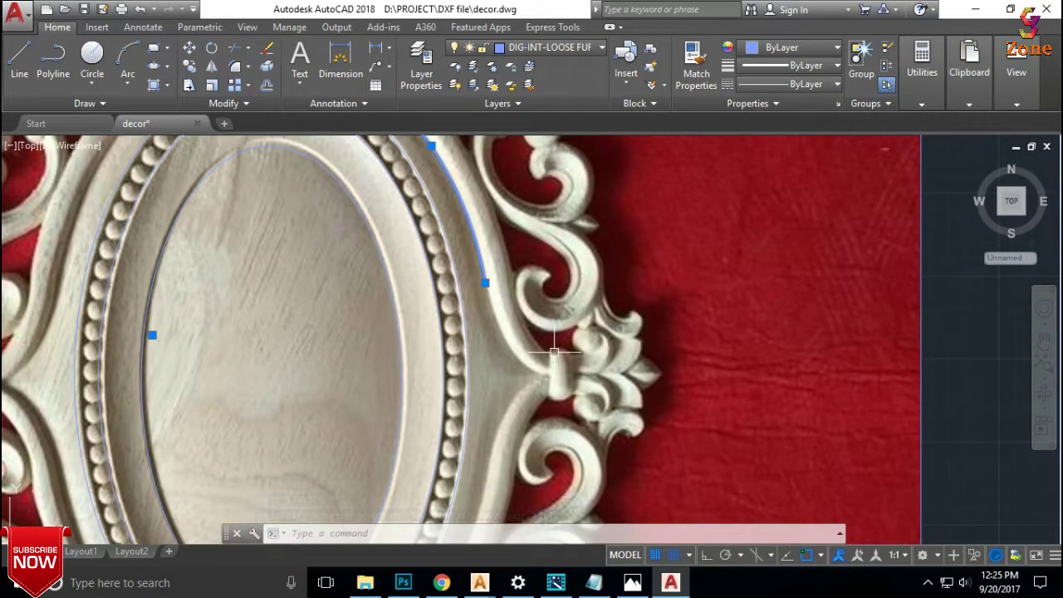
Trace two chained arcs down the right frame edge and beneath the lower scroll.
click(127, 55)
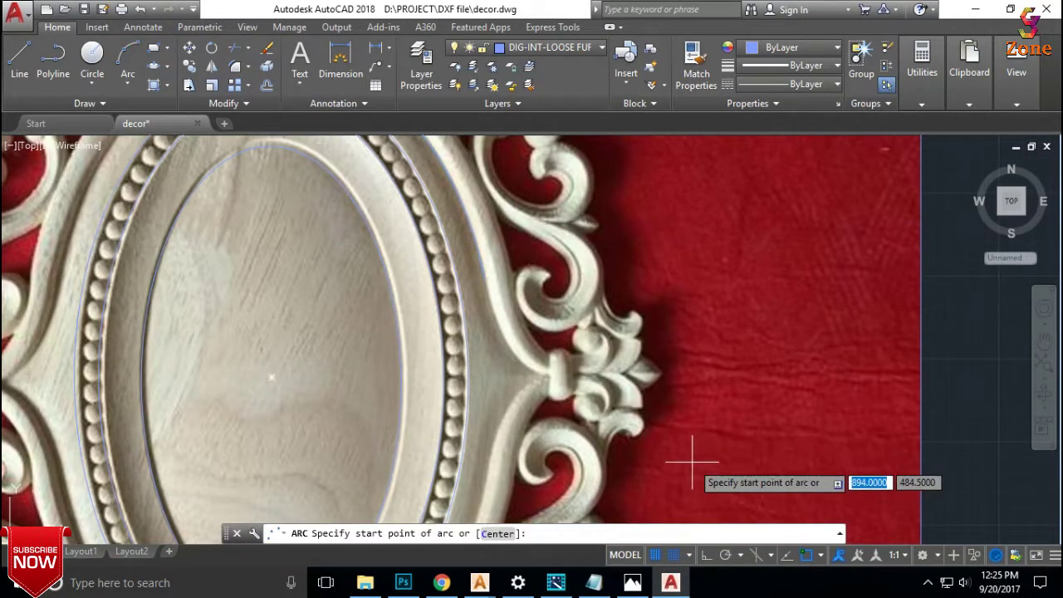
scroll(510, 308, up, 3)
click(438, 254)
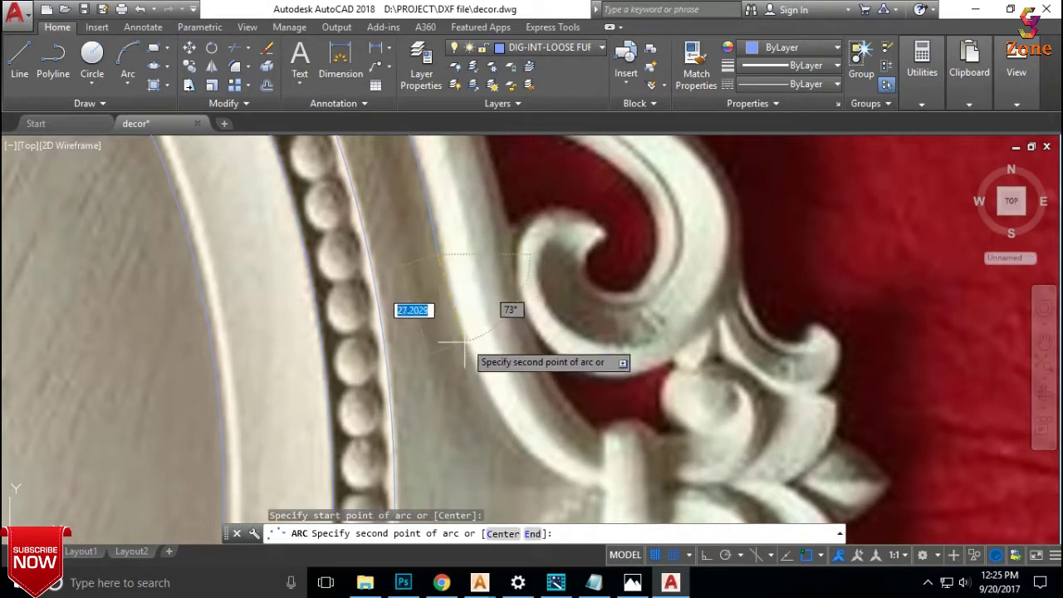
click(461, 347)
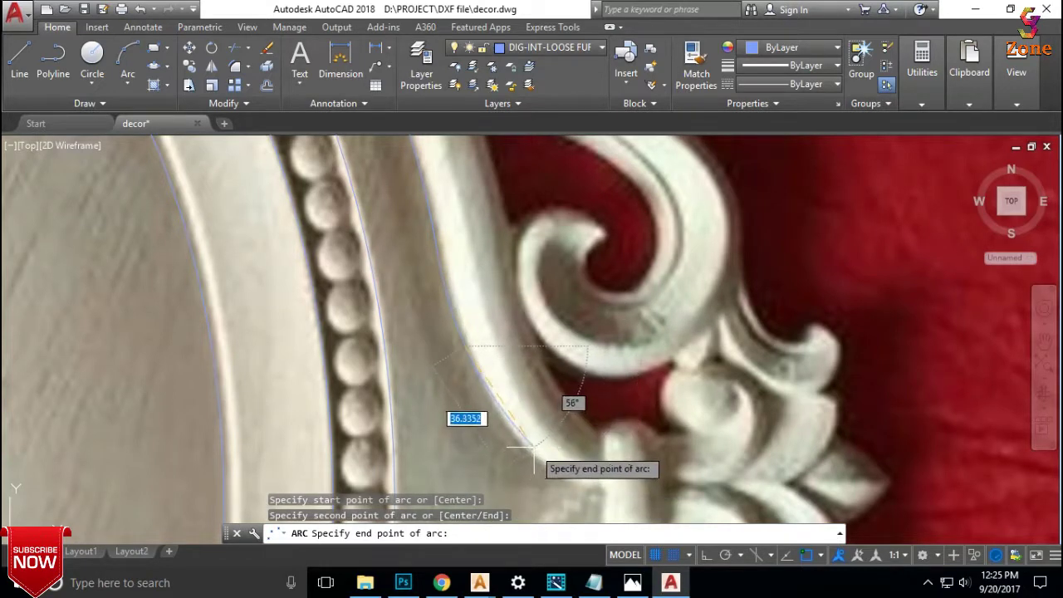
click(511, 429)
key(Return)
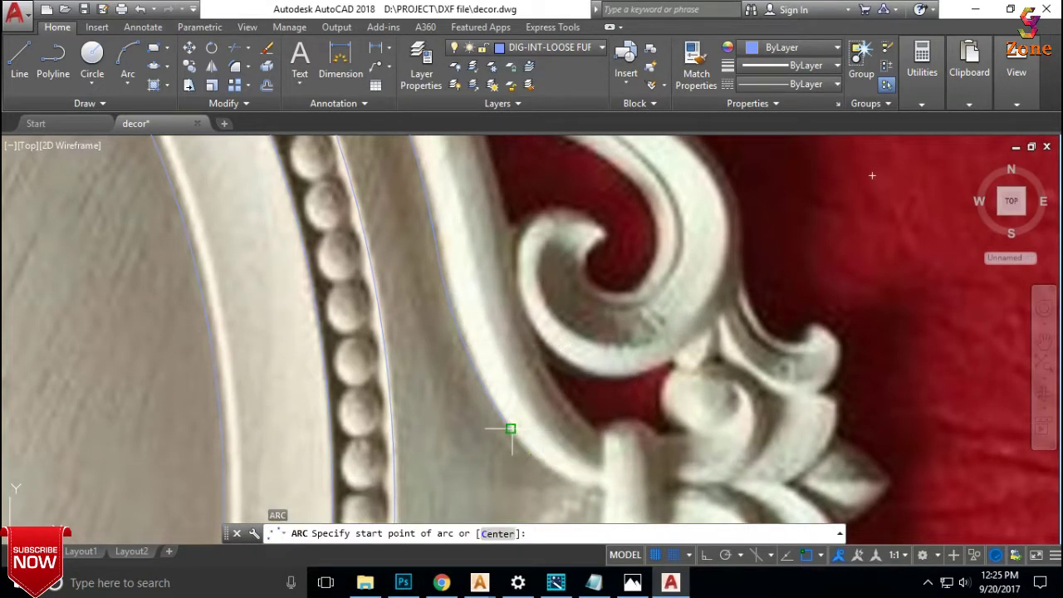
click(512, 429)
click(585, 480)
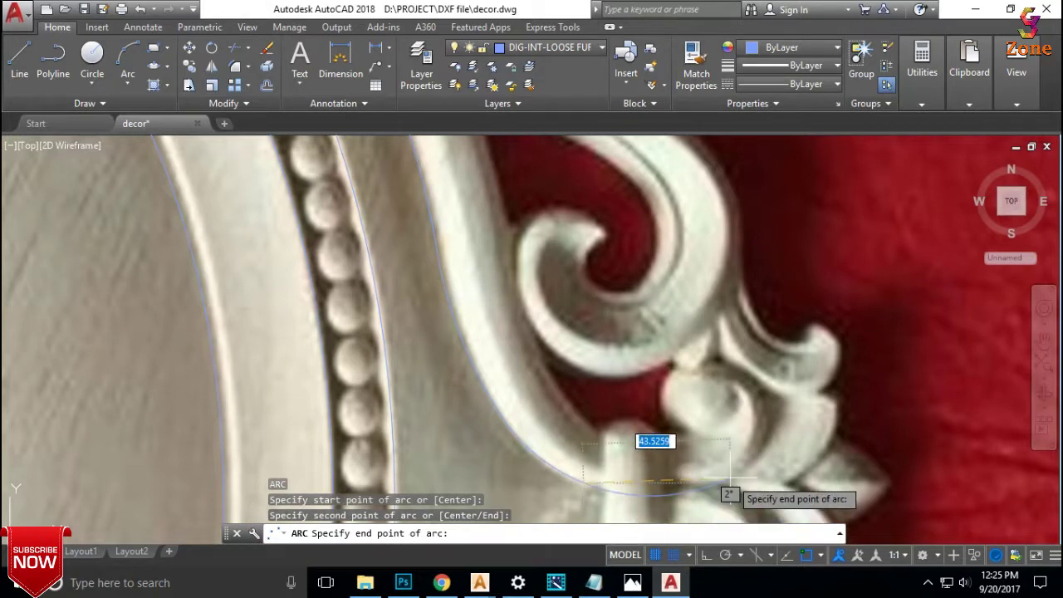
click(725, 481)
Add a chained arc curling around the lower scroll leaf and adjust its end.
key(Return)
click(724, 480)
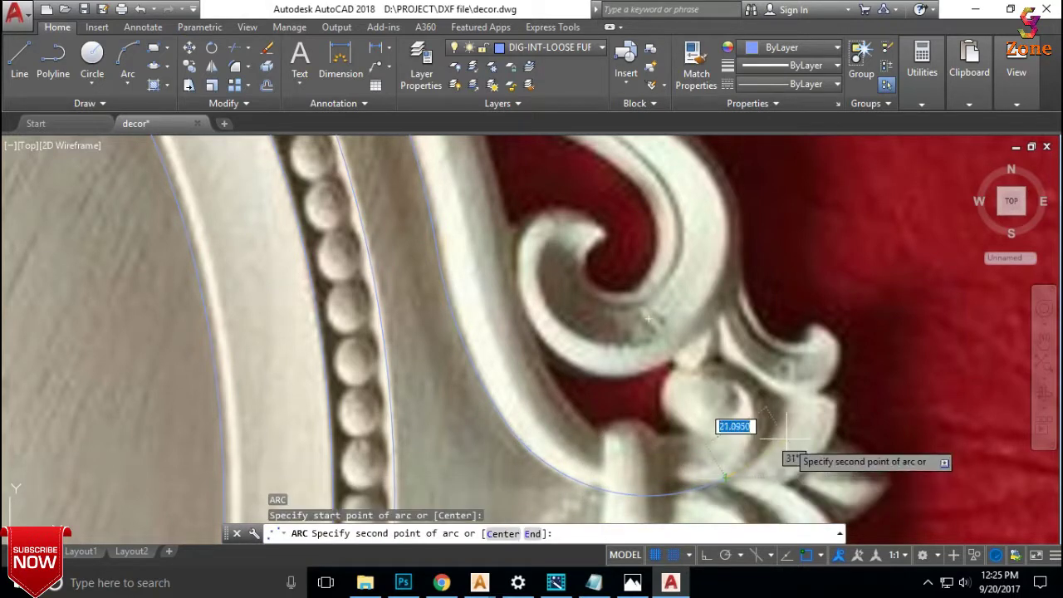
click(771, 417)
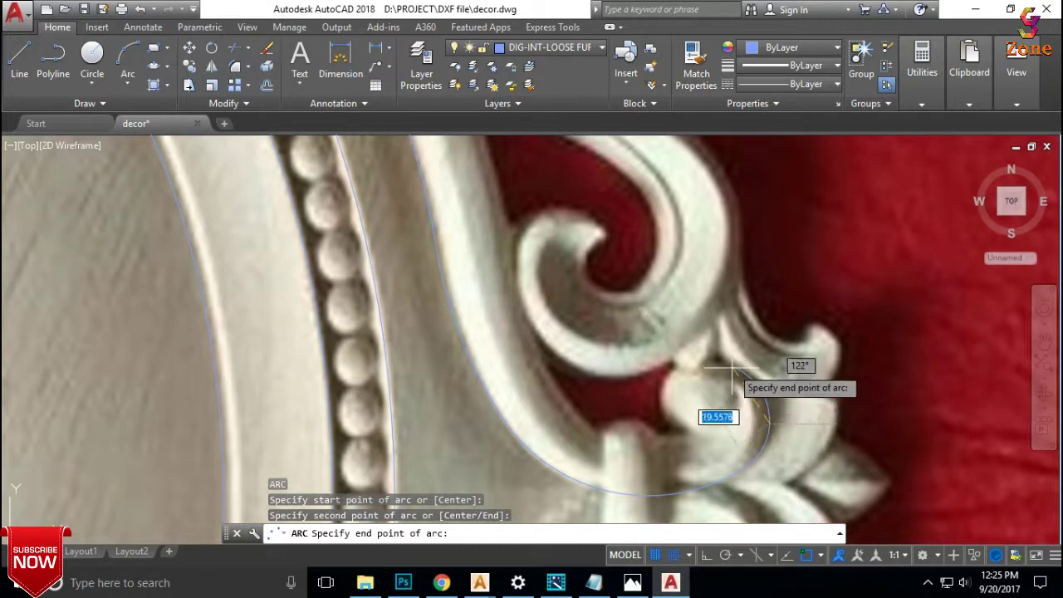
click(706, 359)
scroll(707, 358, down, 3)
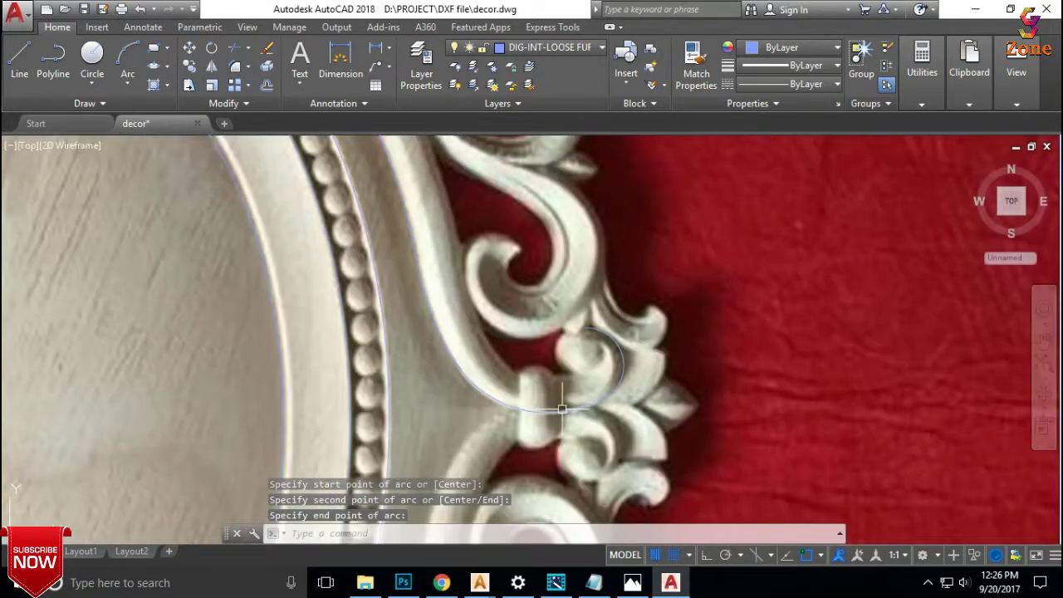
scroll(605, 387, up, 3)
scroll(590, 403, up, 2)
click(584, 406)
scroll(620, 398, down, 3)
Drag the traced curve's grips so its points follow the carved edge.
scroll(626, 441, down, 2)
click(515, 347)
click(515, 367)
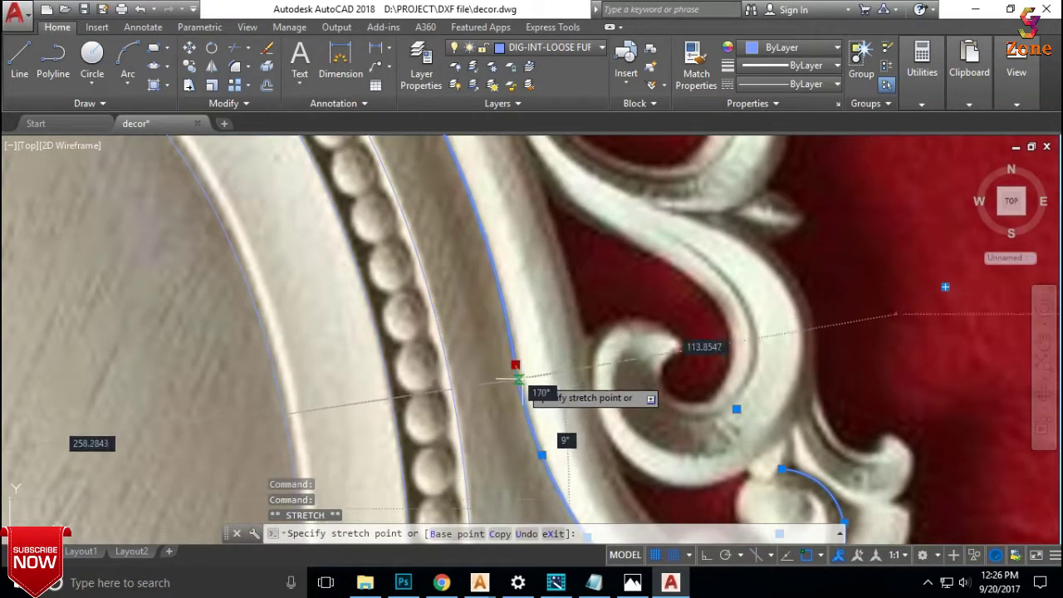
click(521, 385)
scroll(523, 386, down, 3)
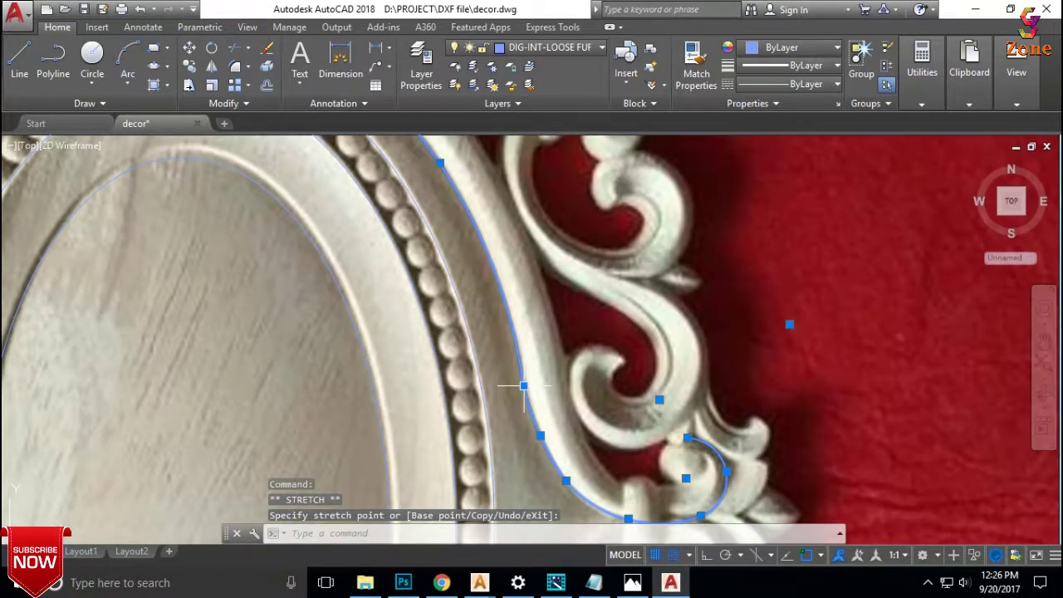
click(524, 385)
click(519, 359)
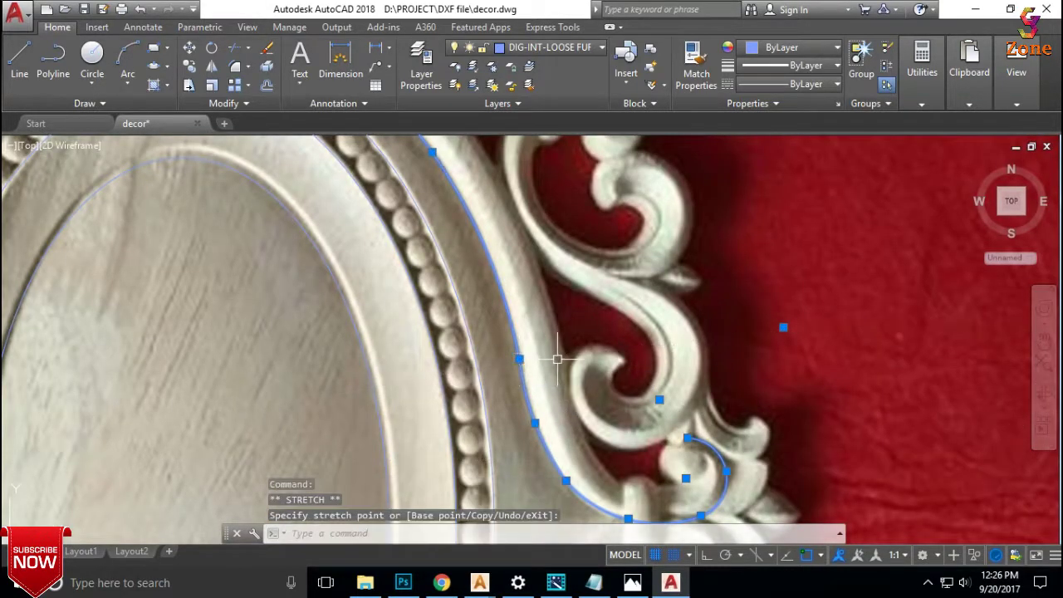
click(519, 387)
click(524, 385)
click(518, 357)
scroll(562, 351, down, 3)
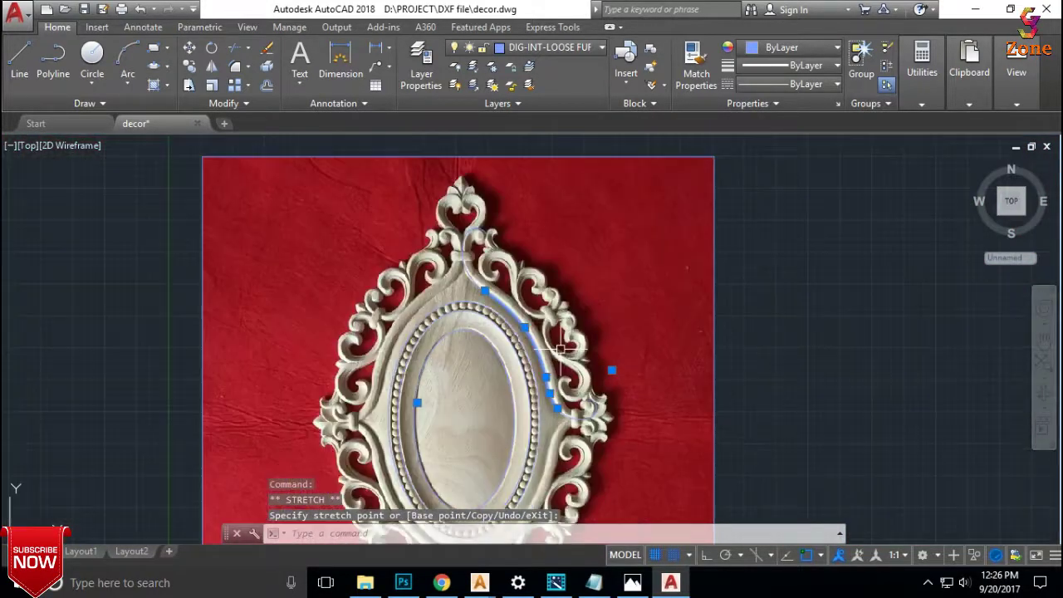
key(Escape)
Crossing-select the traced curves and JOIN seven arcs into one polyline.
scroll(615, 341, down, 2)
click(660, 270)
click(463, 380)
text(j)
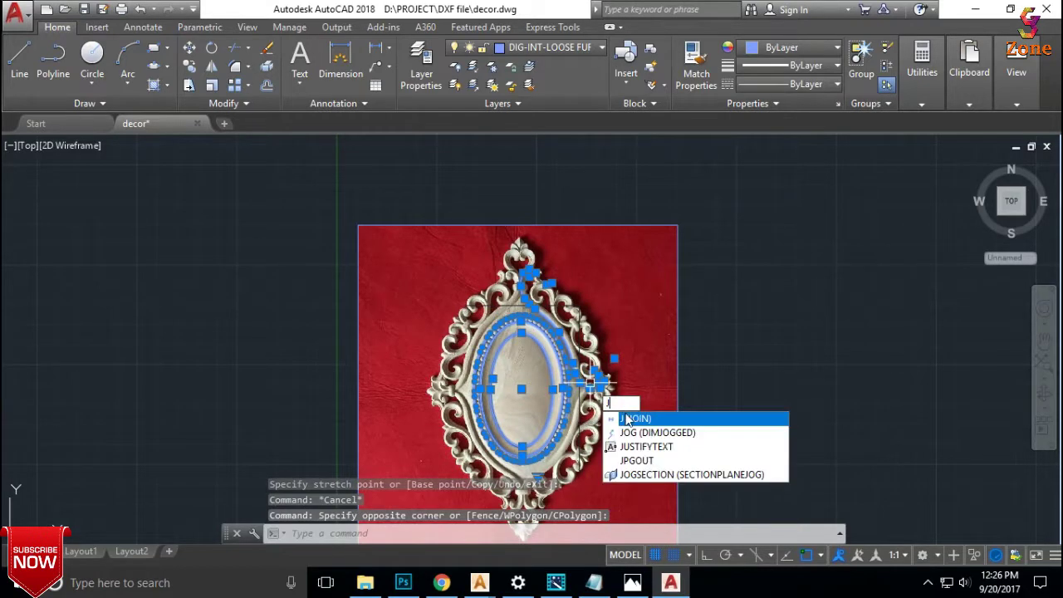
key(Return)
click(572, 342)
scroll(558, 299, up, 5)
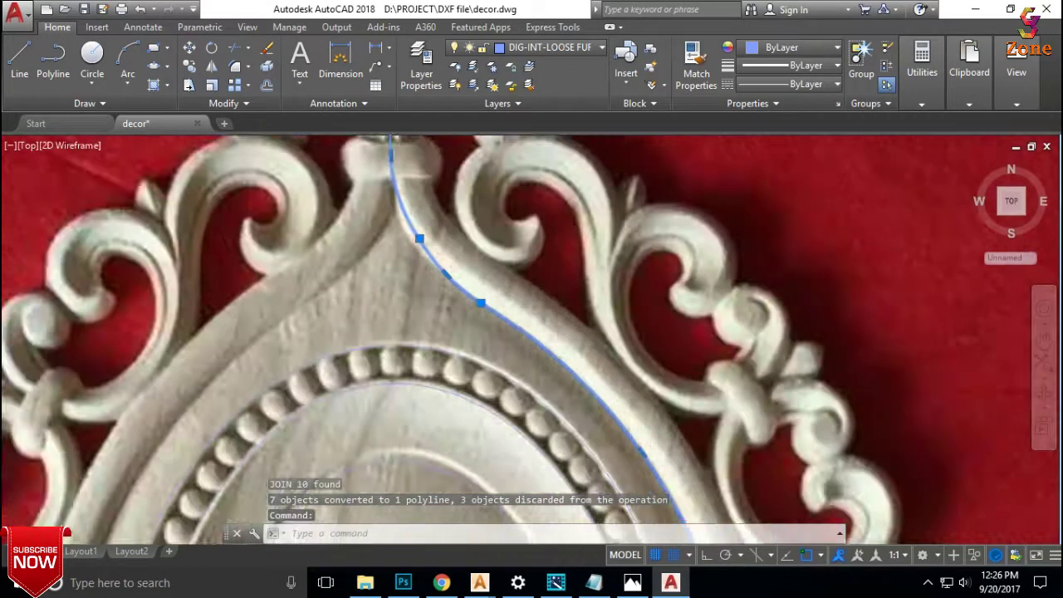
scroll(406, 183, up, 4)
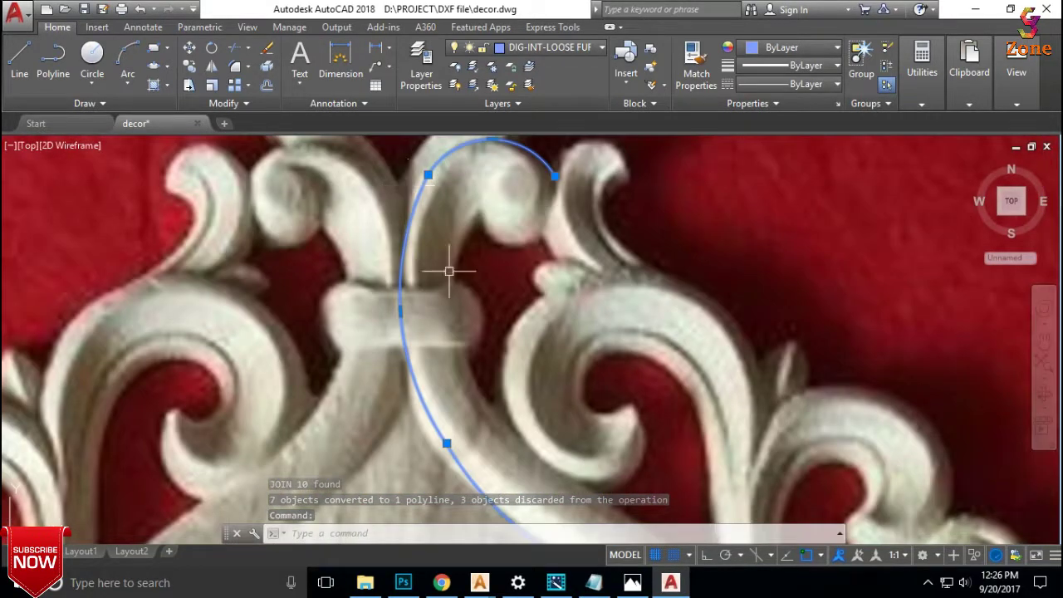
Draw a three-point arc tracing the inner edge of the top scroll's stem.
click(128, 54)
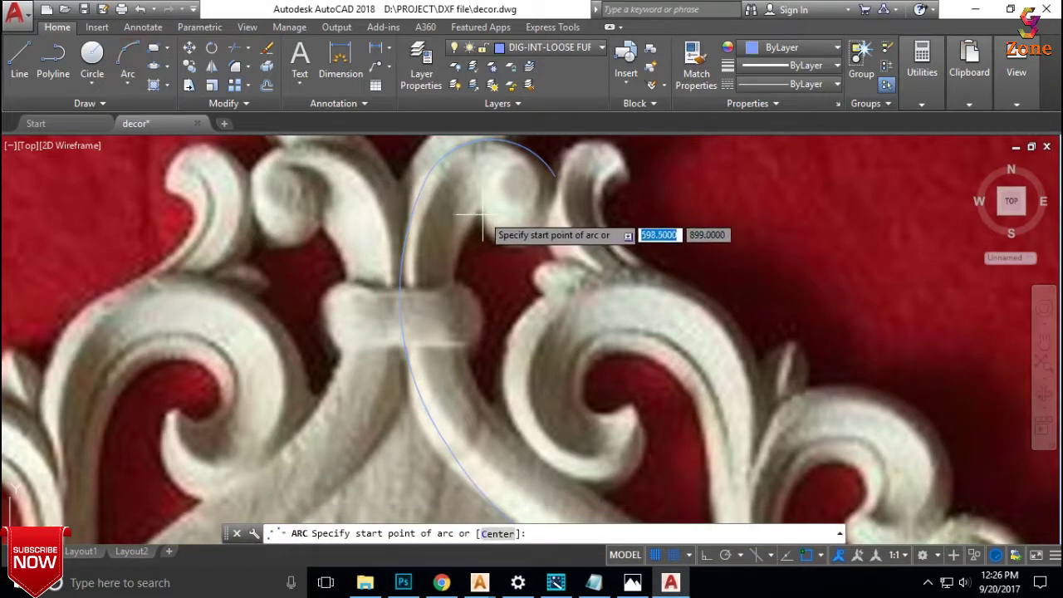
click(482, 215)
click(465, 327)
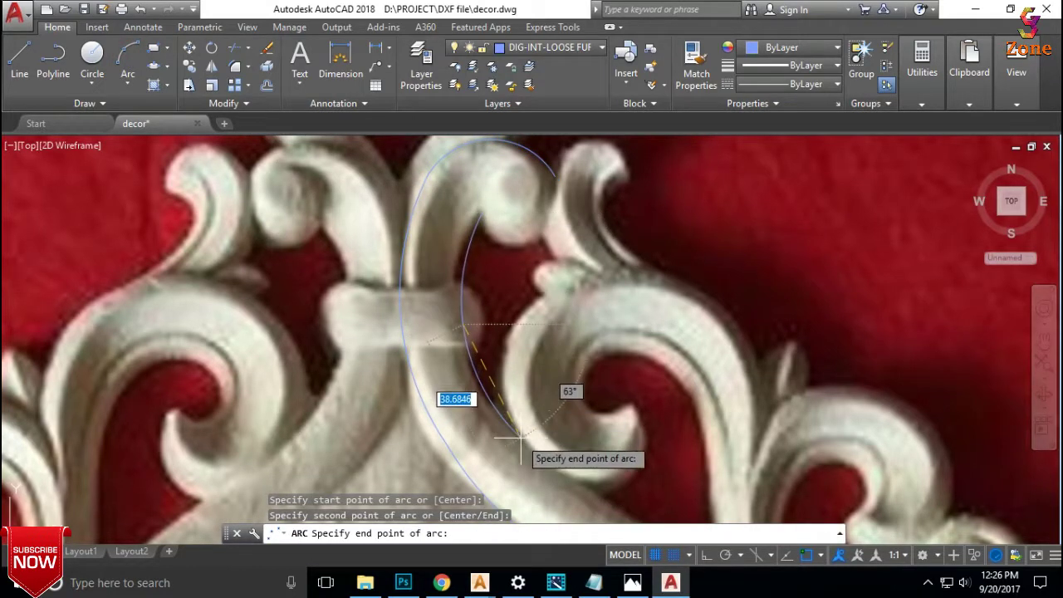
click(520, 438)
Start two arcs from the frame edge, cancelling both before they are finished.
key(Return)
middle_drag(525, 430, 467, 311)
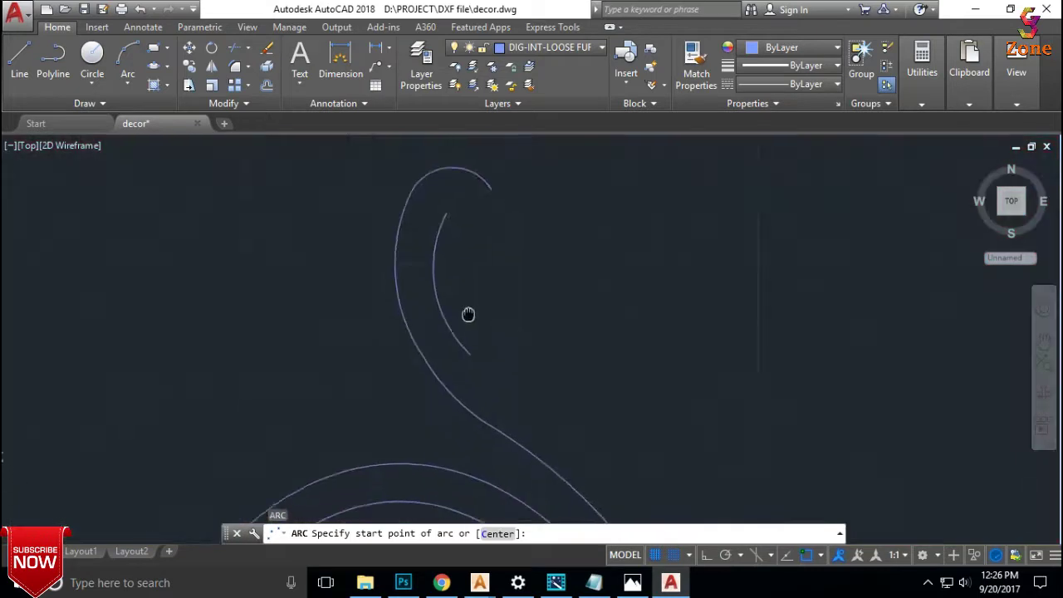
click(418, 288)
click(482, 333)
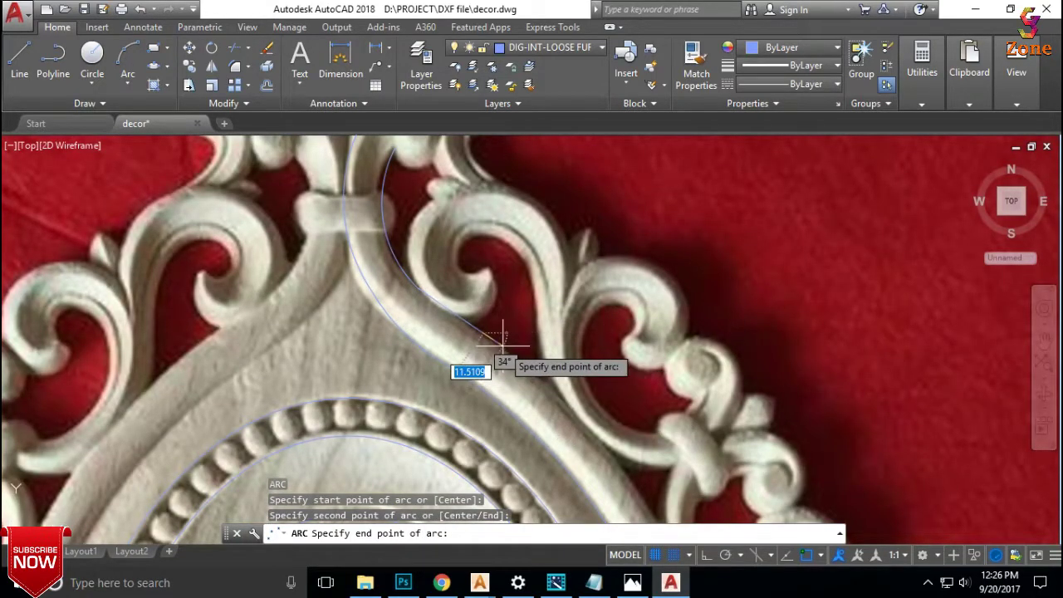
key(Escape)
click(133, 55)
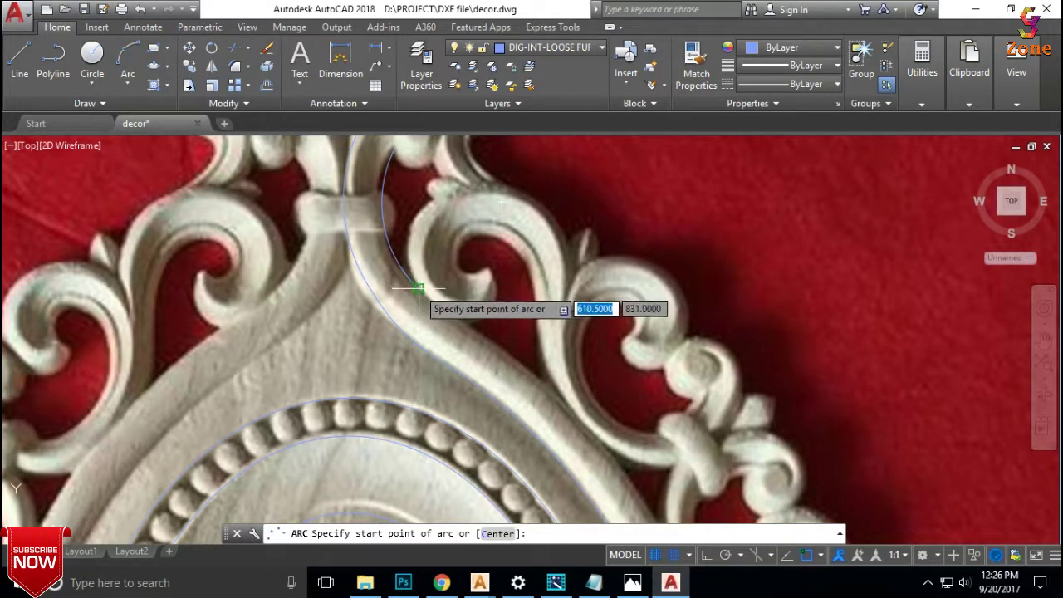
click(419, 289)
click(477, 331)
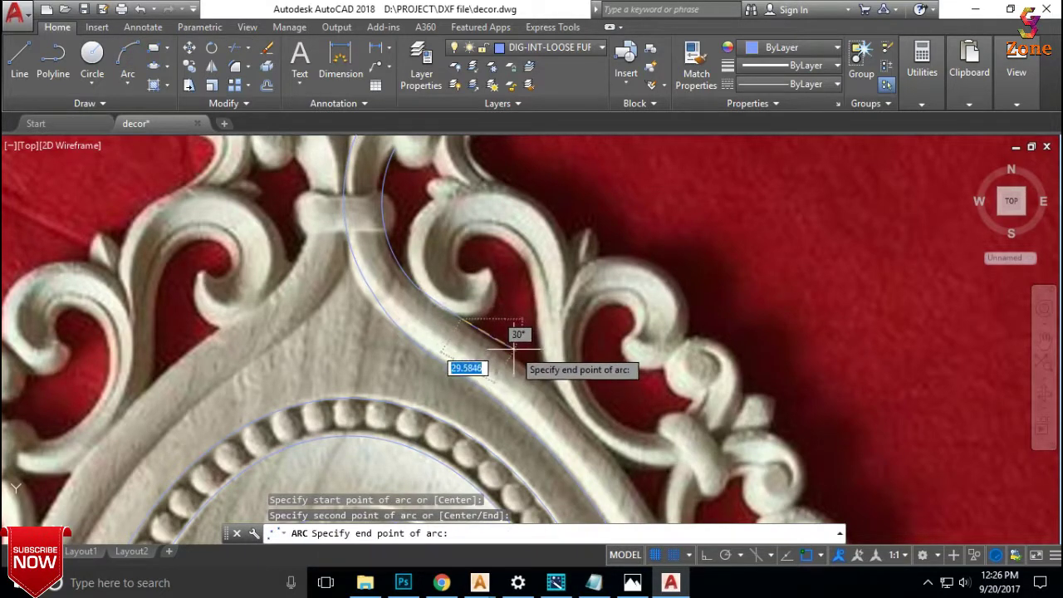
key(Escape)
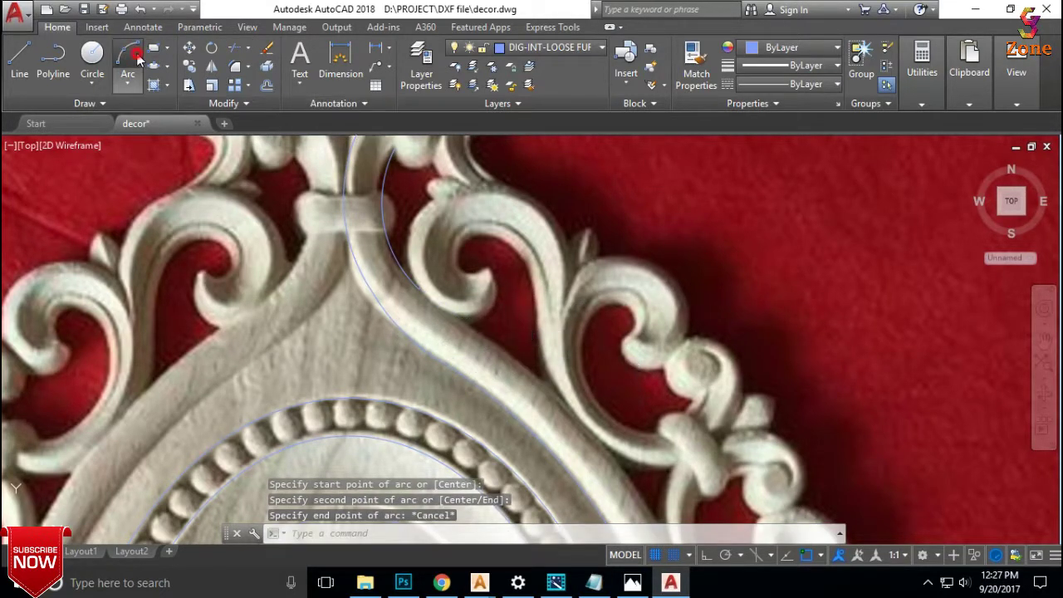
Draw two more three-point arcs along the frame's shoulder and inner edge.
click(138, 58)
click(419, 288)
click(515, 357)
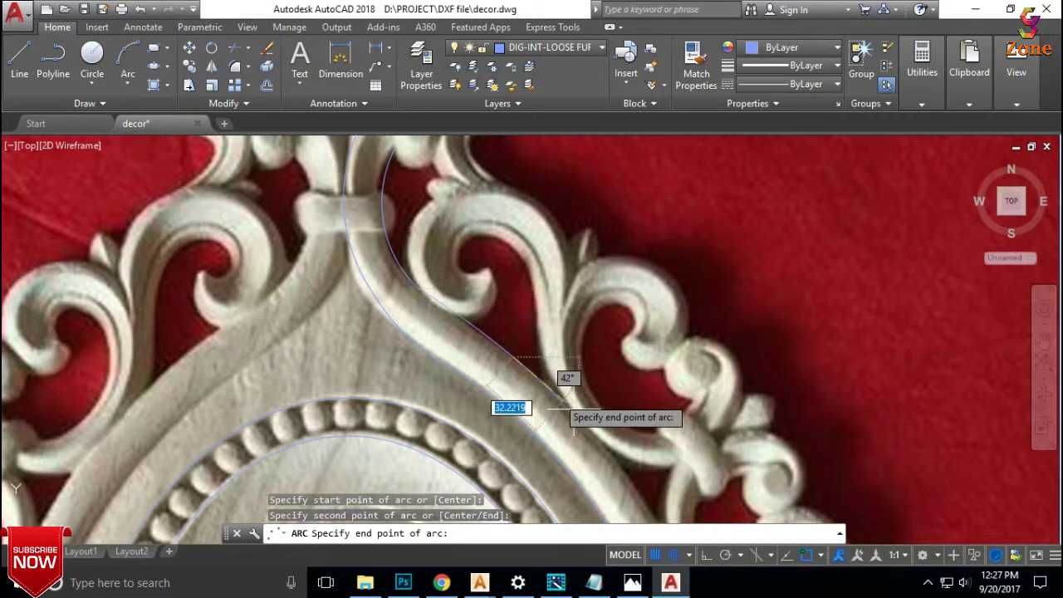
click(616, 456)
key(Return)
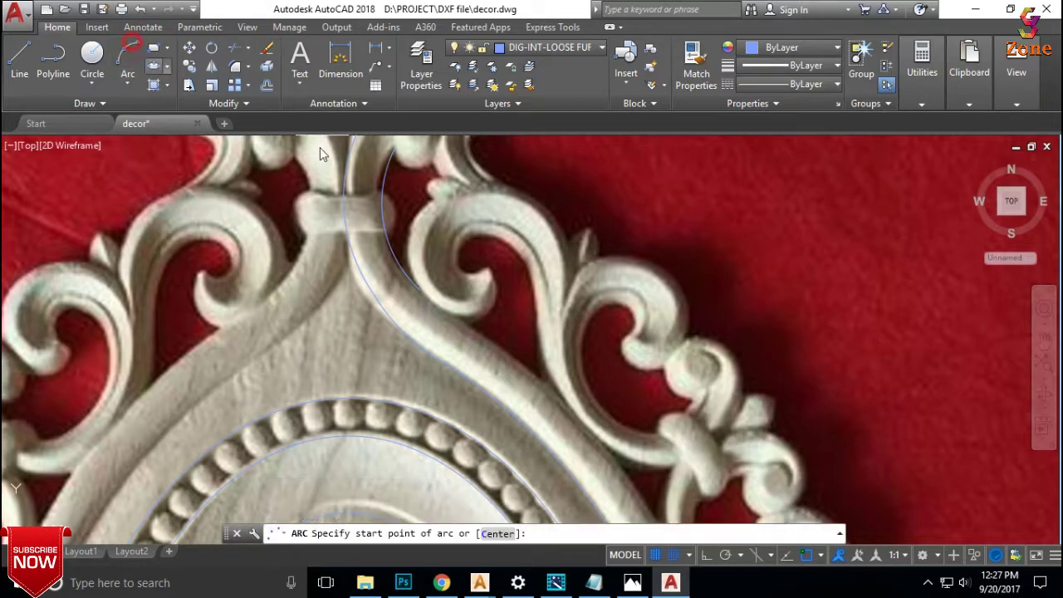
scroll(431, 291, up, 3)
click(391, 356)
scroll(391, 356, down, 2)
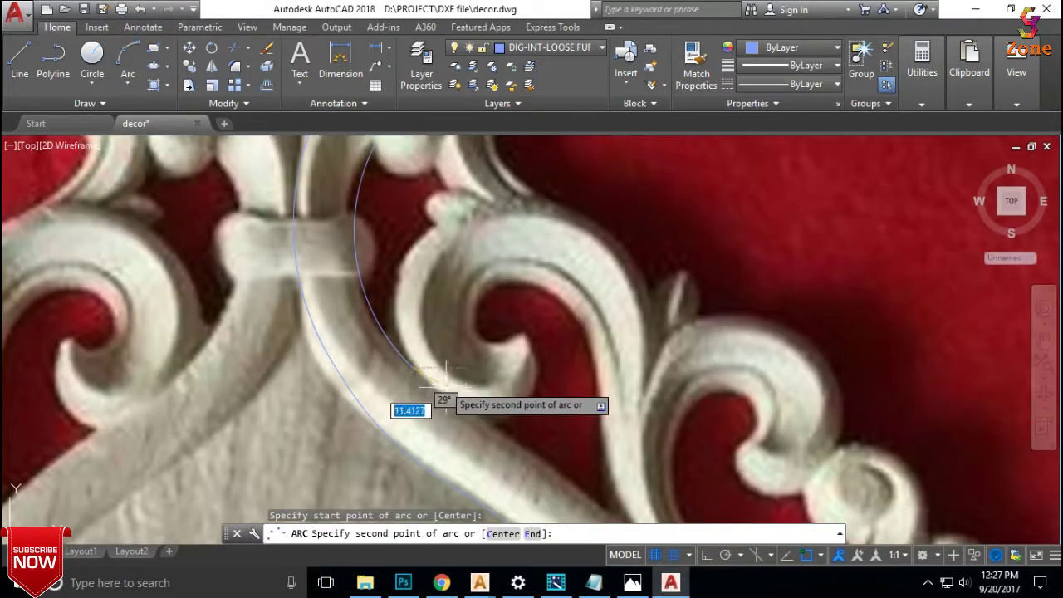
click(463, 411)
scroll(555, 475, down, 3)
scroll(486, 337, up, 3)
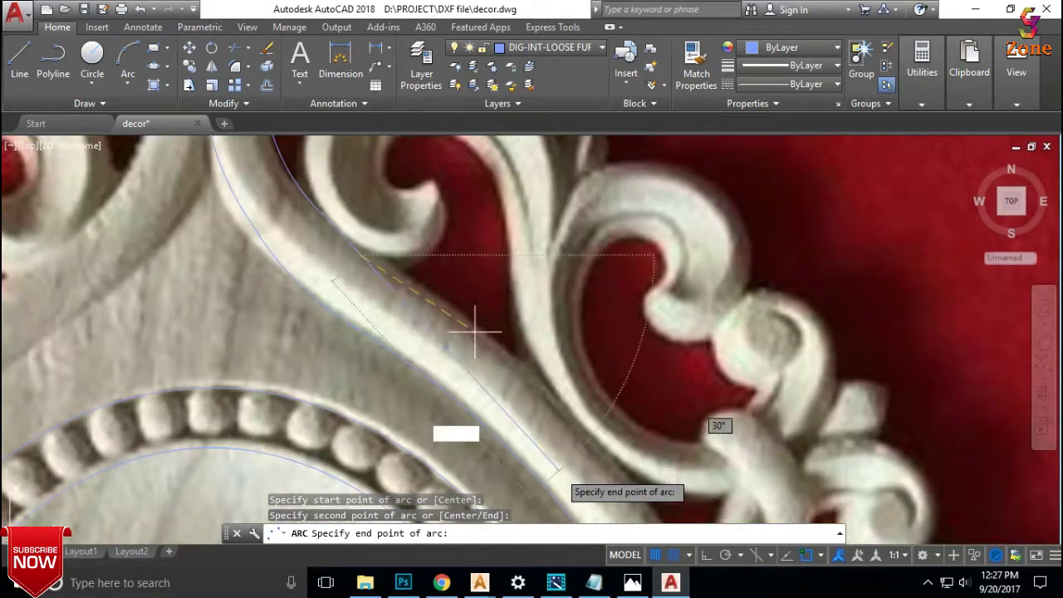
click(451, 296)
Select the newest arc and pull its midpoint grip to adjust its curve.
click(376, 261)
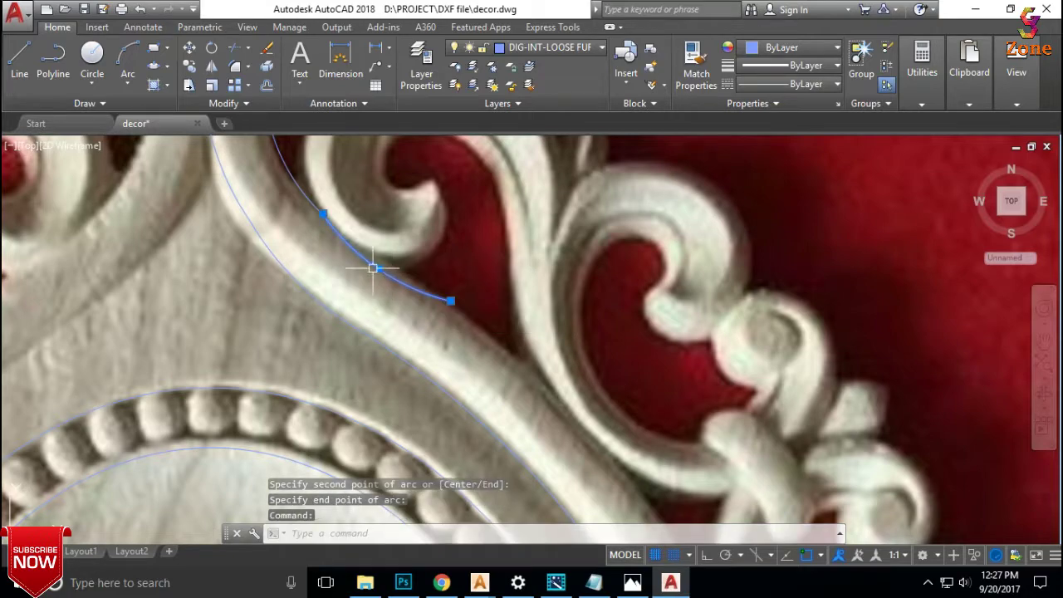
click(383, 263)
scroll(418, 253, down, 2)
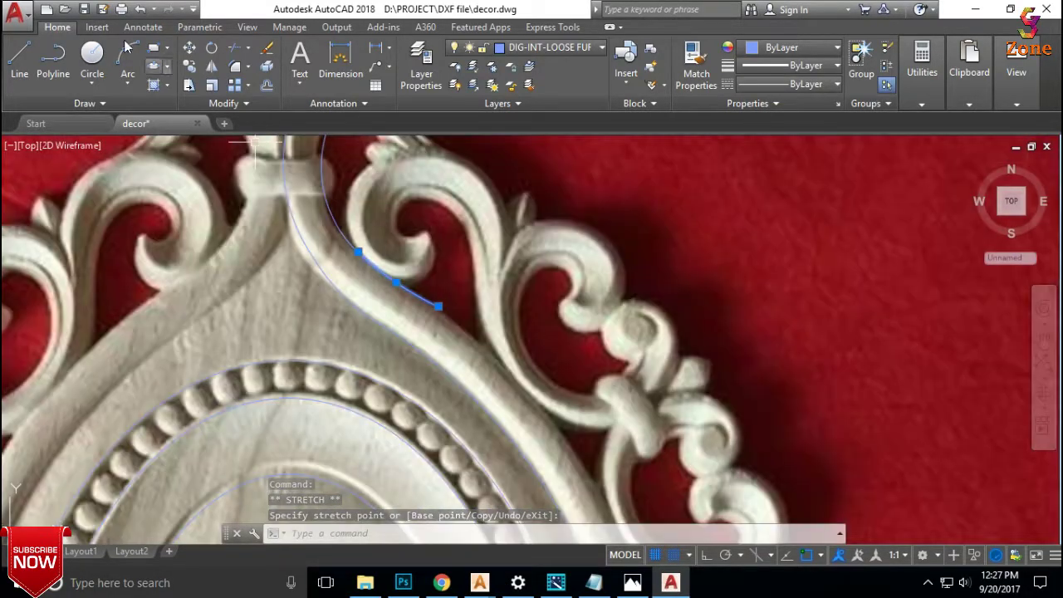
click(127, 52)
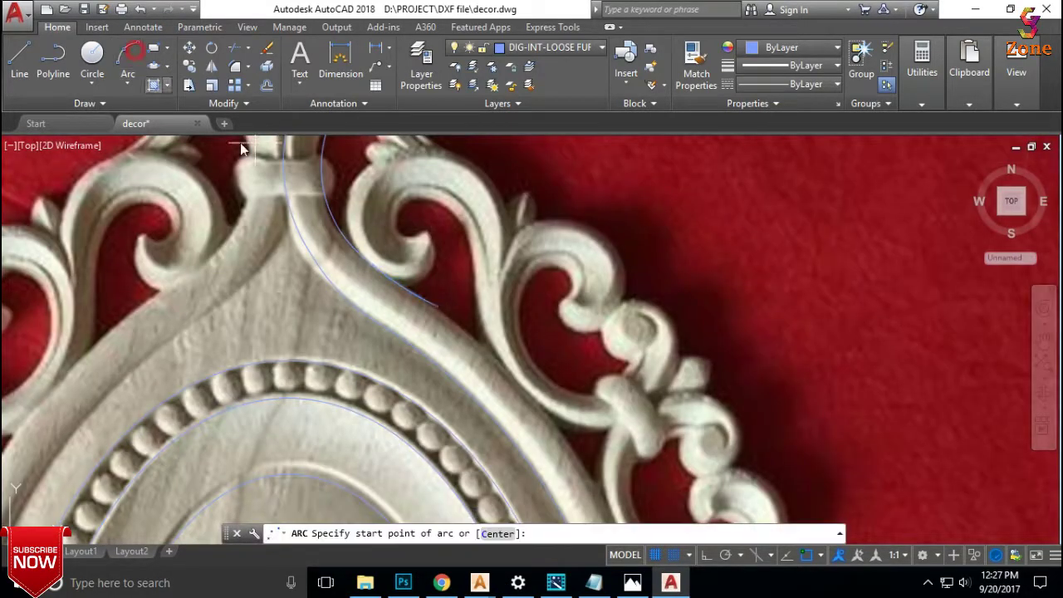
Draw a three-point arc down the frame's right outer edge.
click(432, 294)
scroll(482, 349, down, 2)
scroll(439, 278, up, 2)
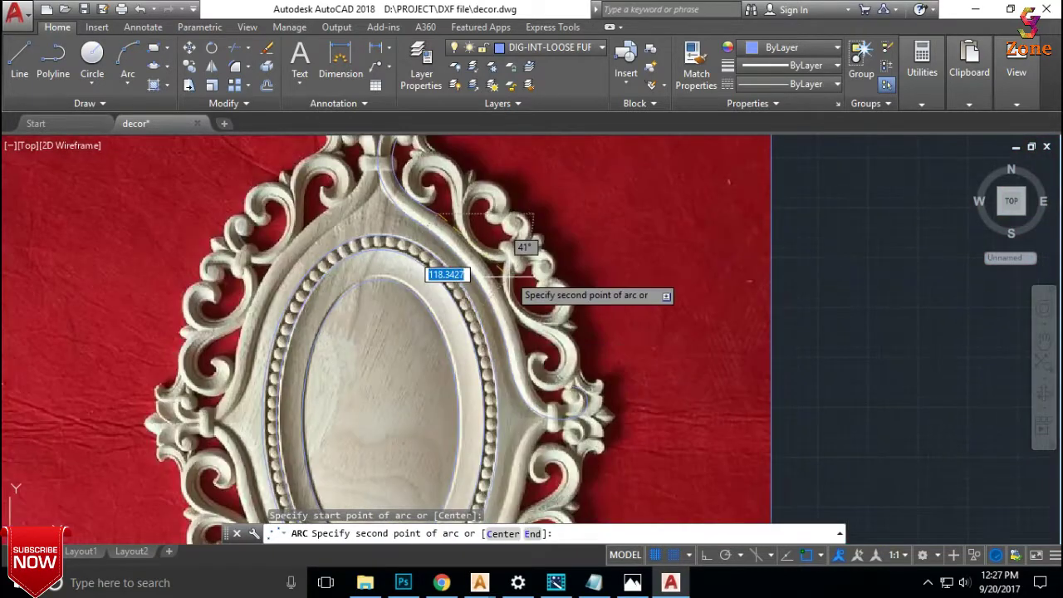
scroll(497, 285, up, 2)
click(497, 285)
scroll(528, 357, down, 1)
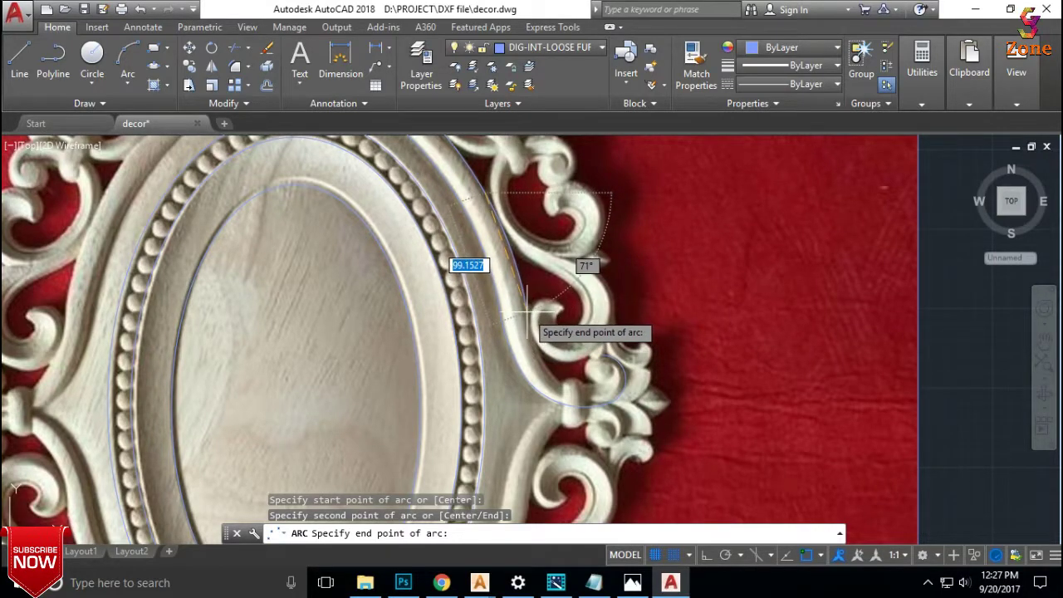
click(525, 313)
scroll(551, 279, down, 5)
scroll(470, 295, up, 7)
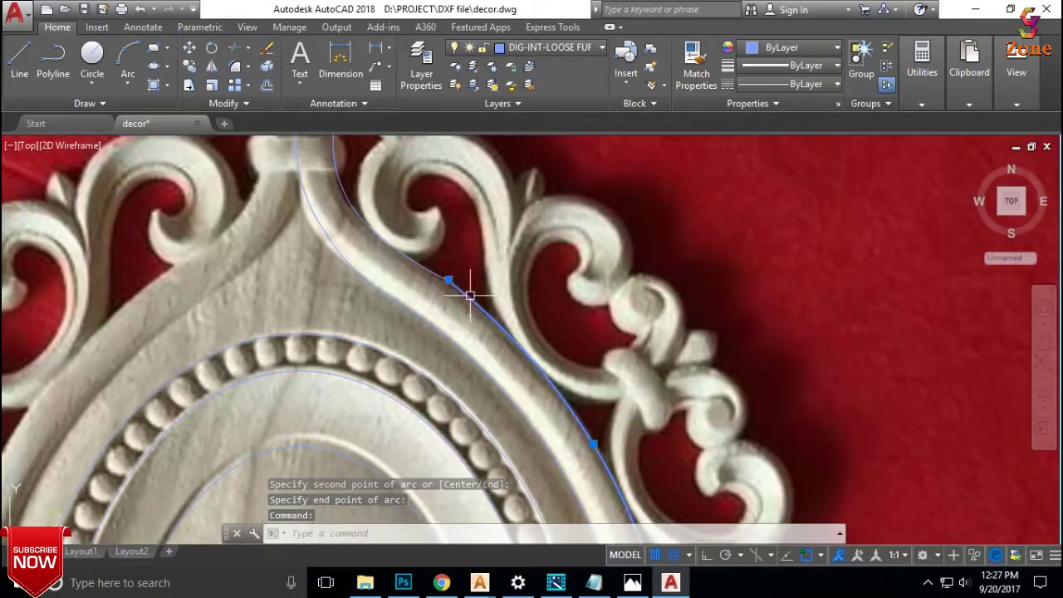
Drag the arc's midpoint grip so its bulge matches the carving.
click(449, 280)
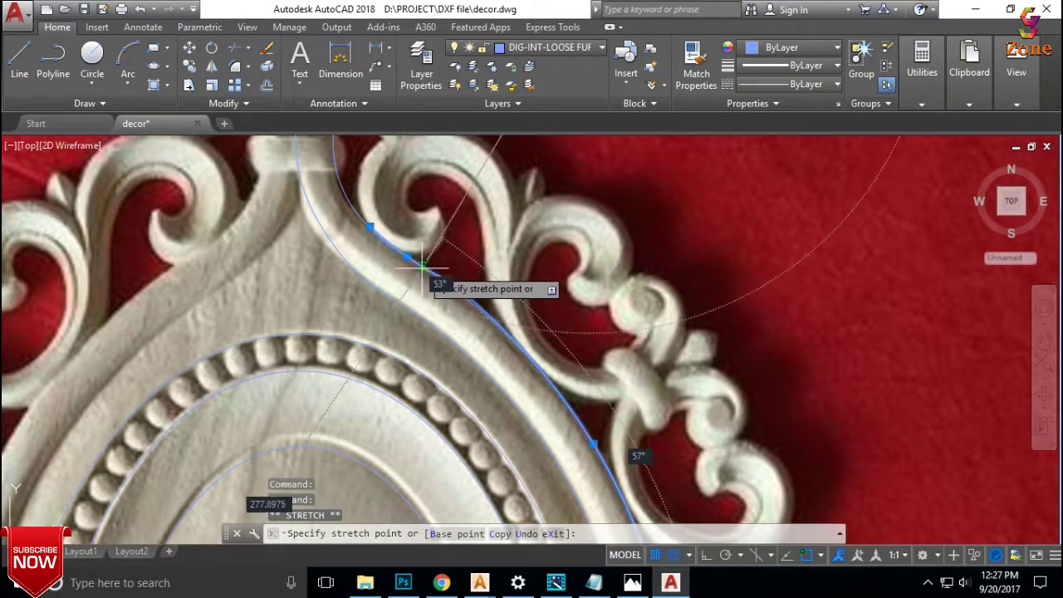
scroll(422, 266, down, 2)
scroll(467, 273, up, 3)
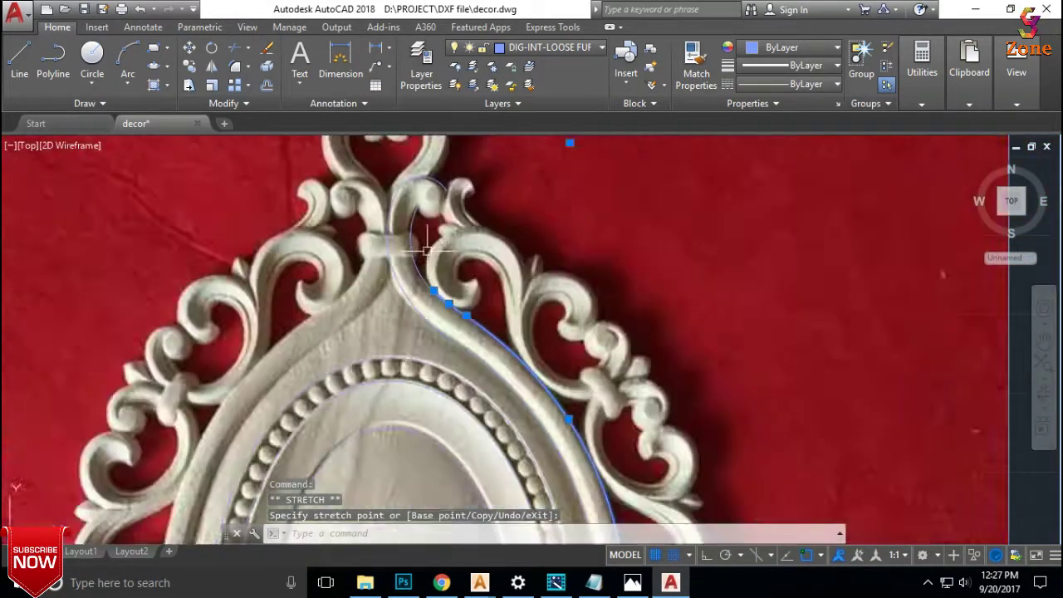
scroll(424, 249, up, 2)
click(397, 245)
scroll(457, 357, down, 3)
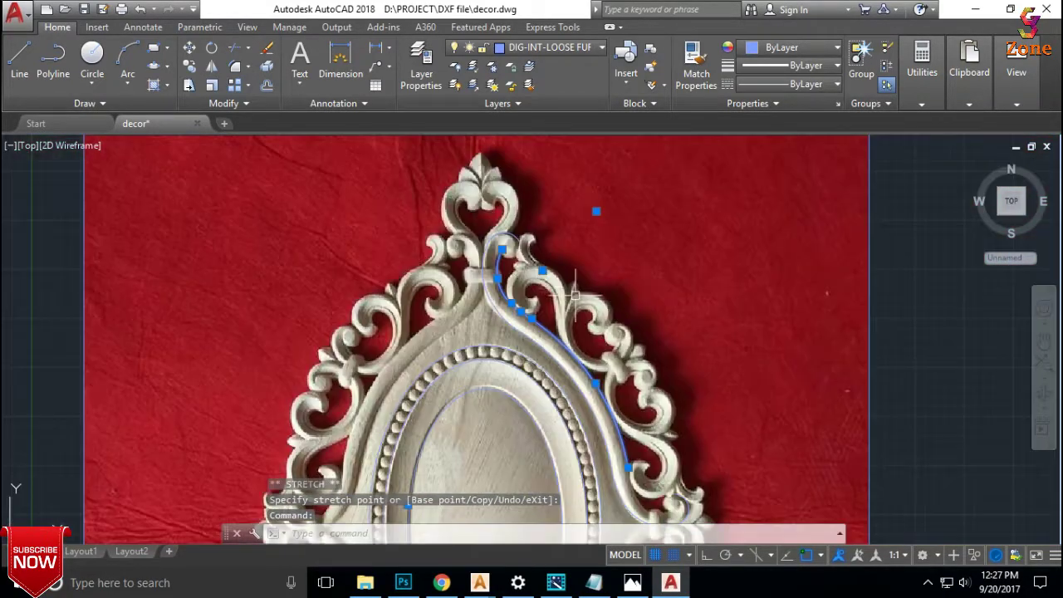
scroll(510, 225, up, 2)
scroll(499, 266, up, 2)
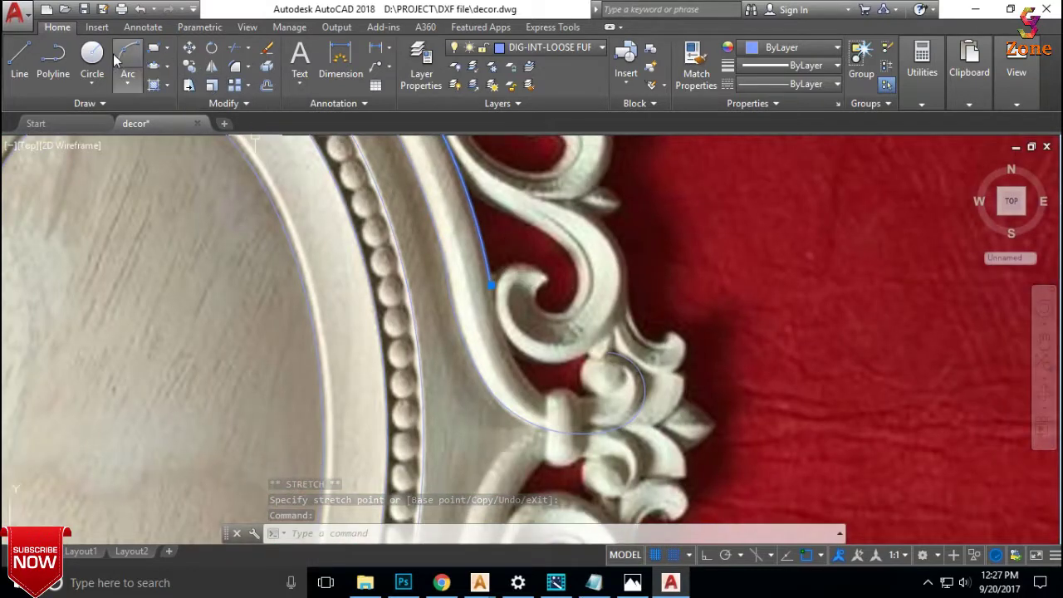
Draw two three-point arcs around the curl's bottom, the second a small arc to the outer curl.
click(127, 62)
scroll(444, 270, up, 2)
click(444, 270)
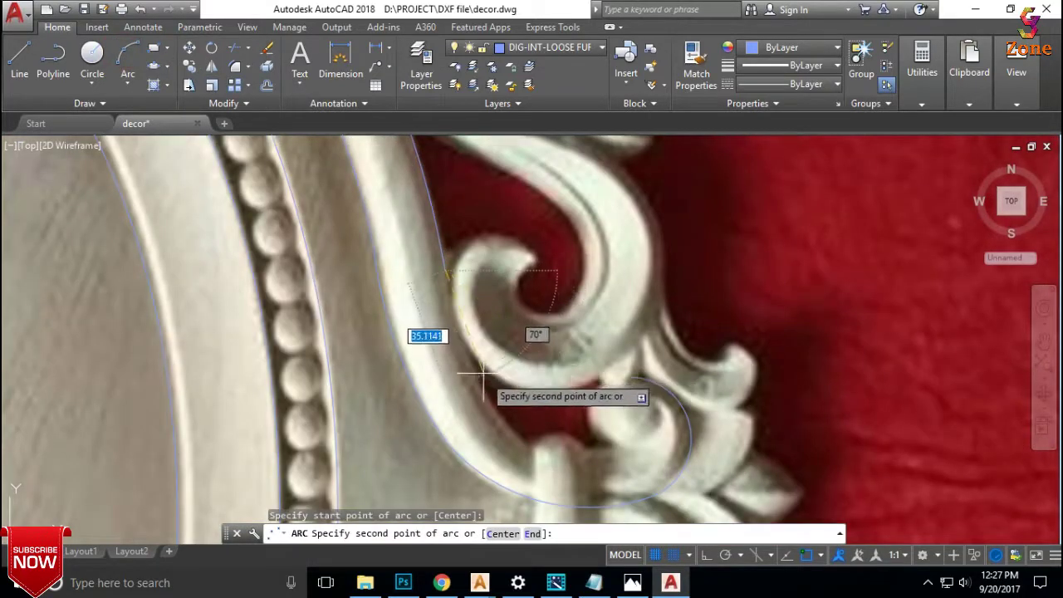
click(474, 372)
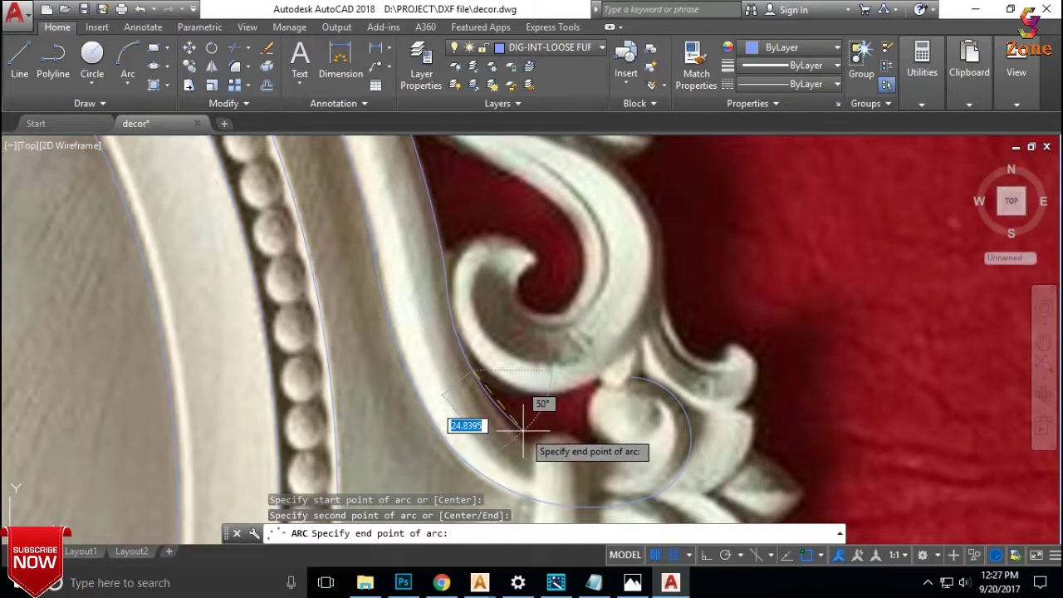
click(523, 429)
key(Return)
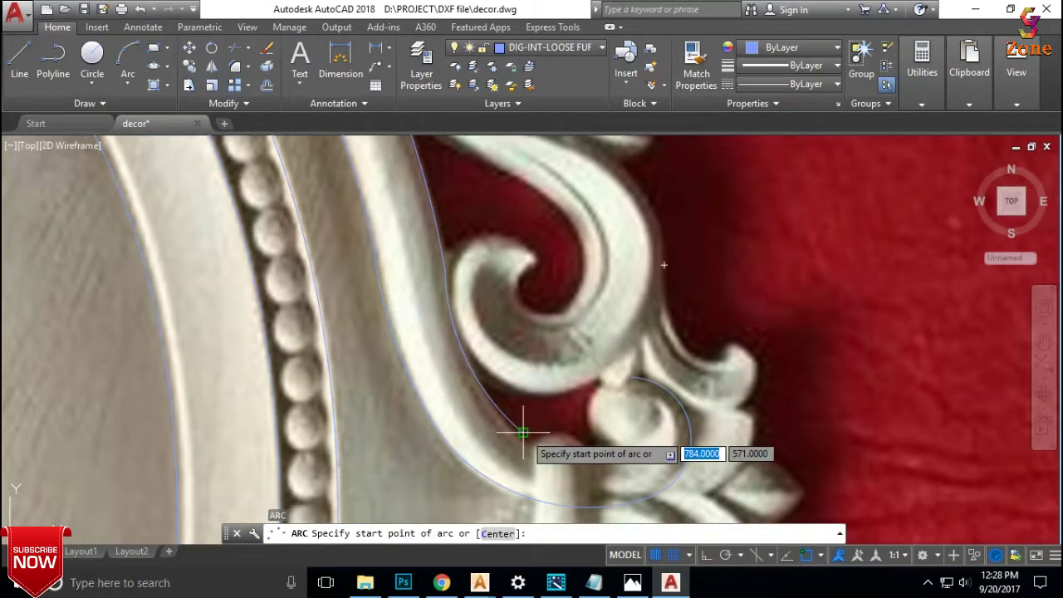
click(522, 432)
click(562, 461)
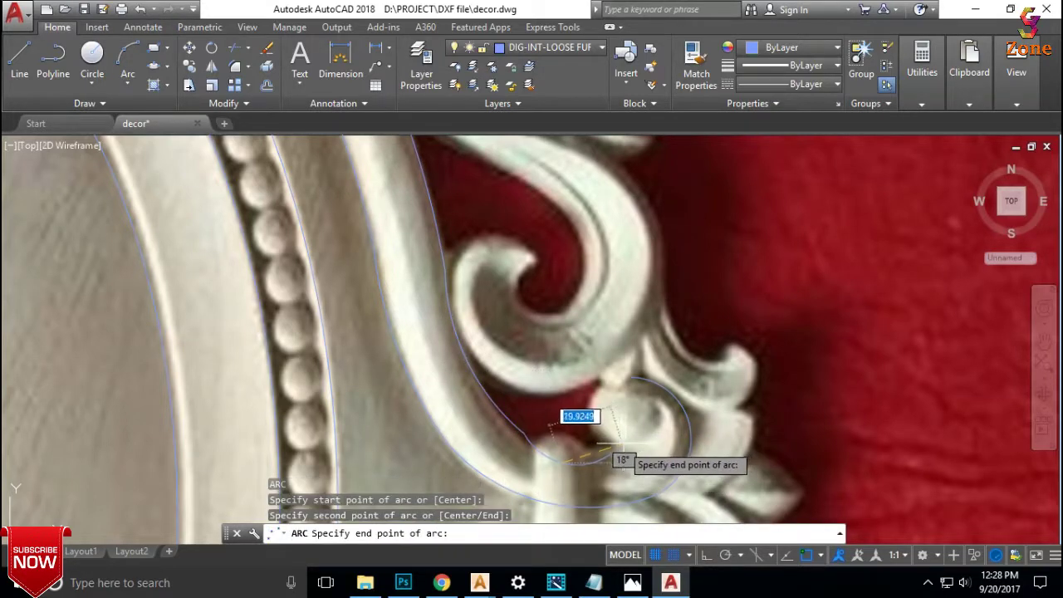
click(629, 434)
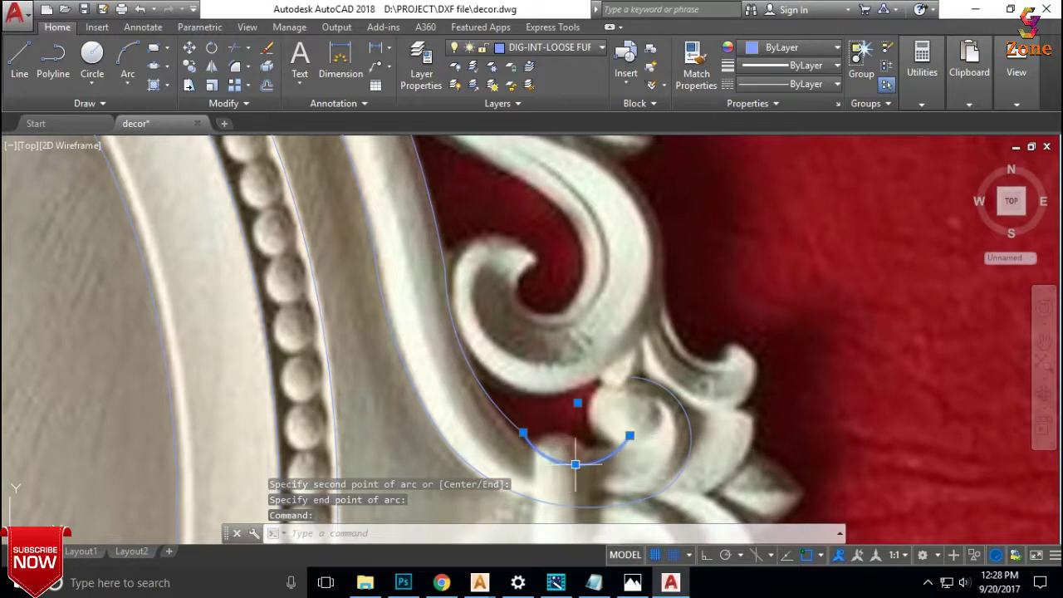
Drag the small arc's midpoint grip to fit its bulge to the curl.
click(575, 463)
scroll(597, 425, down, 2)
middle_drag(616, 410, 607, 418)
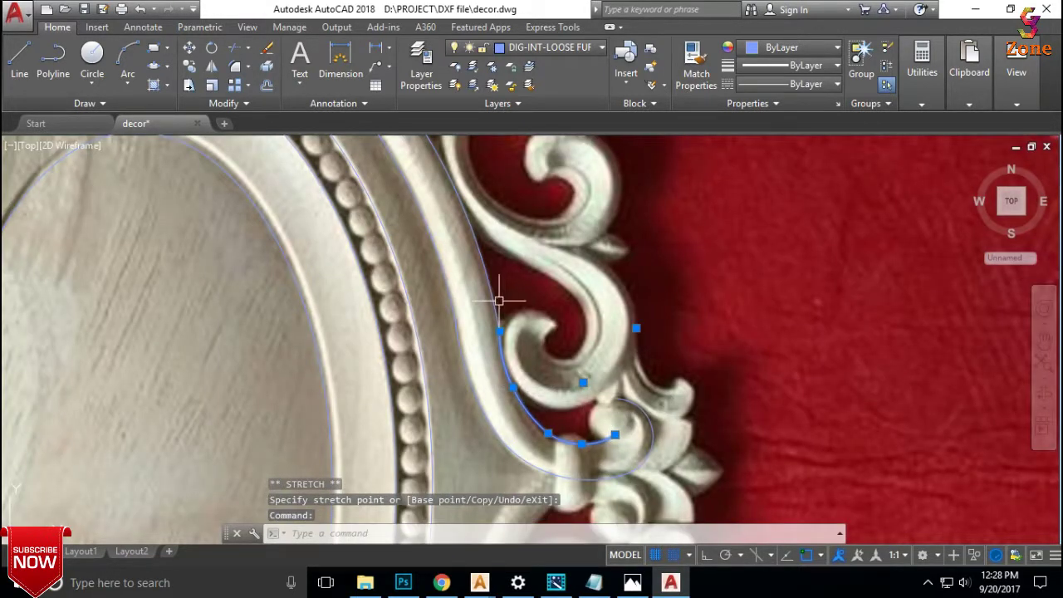
click(497, 286)
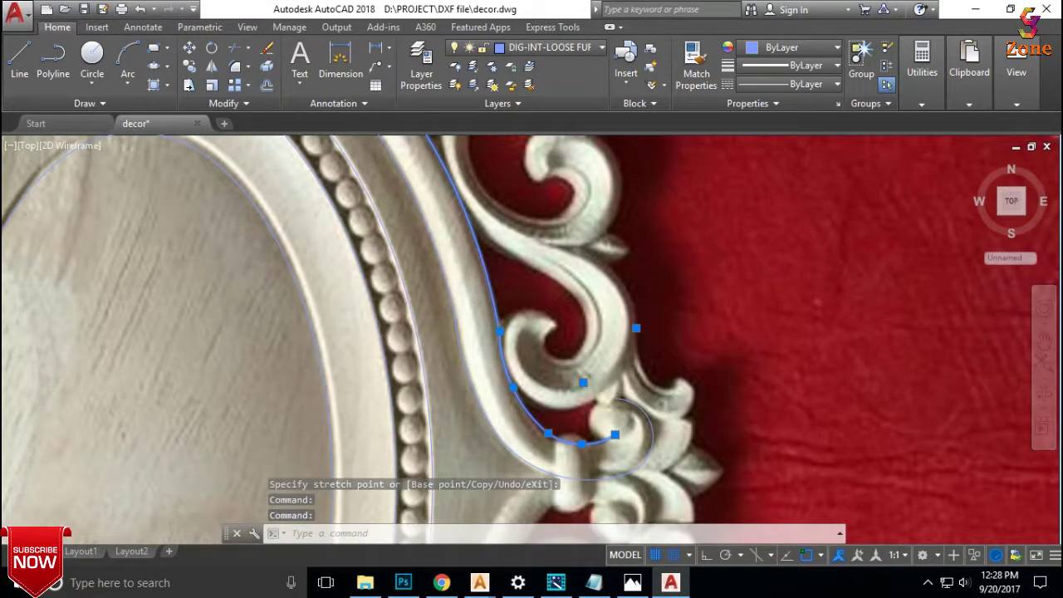
scroll(511, 324, down, 4)
scroll(515, 328, up, 3)
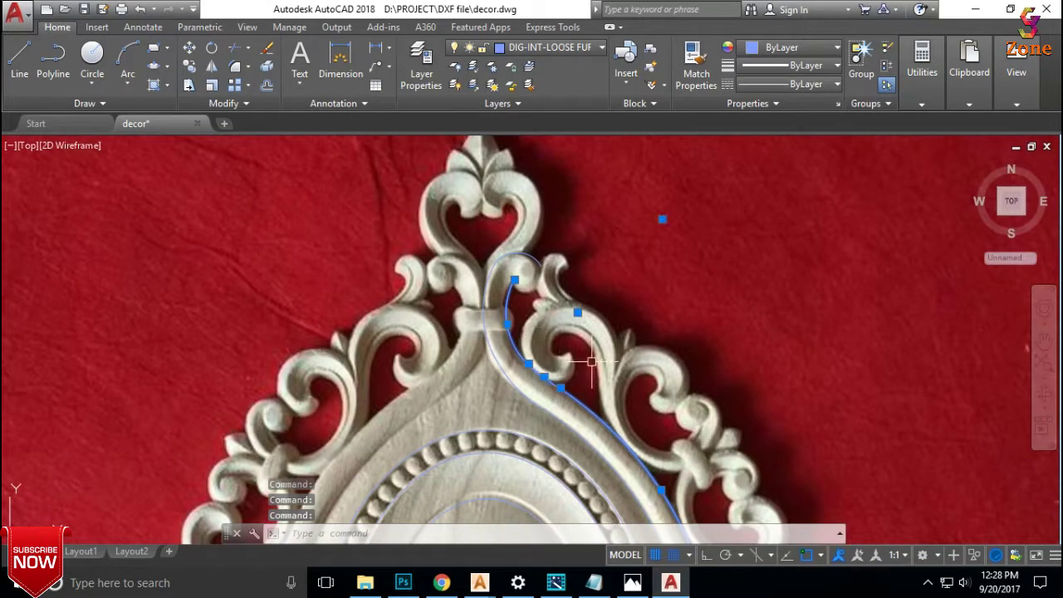
JOIN the five traced arcs into a single polyline.
text(J)
key(Return)
scroll(655, 341, down, 3)
middle_drag(593, 308, 577, 312)
scroll(577, 312, up, 5)
Select the polyline and move a vertex near the crest stem onto the carved edge.
click(490, 283)
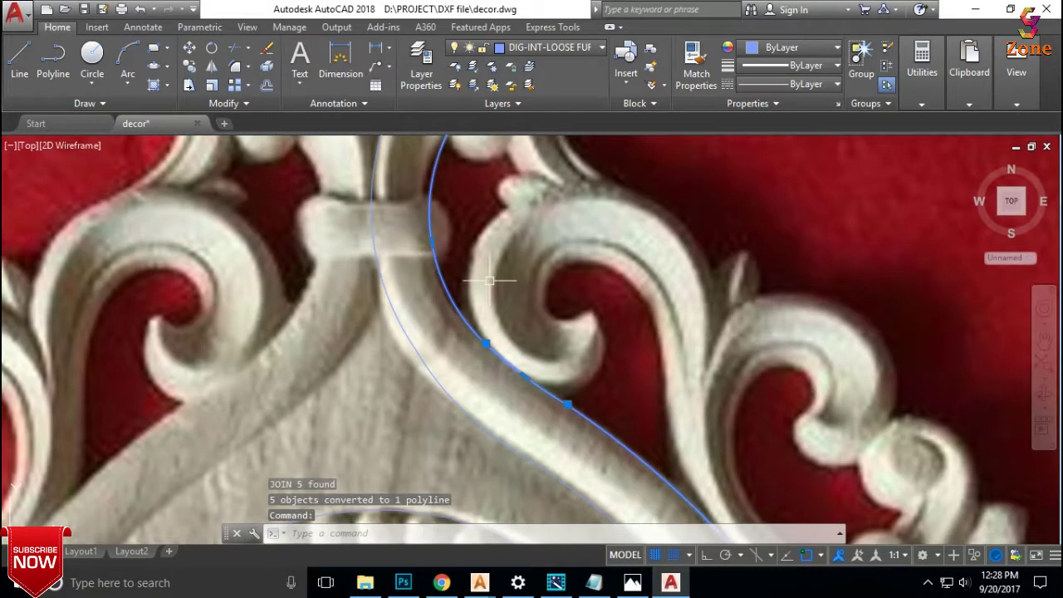
middle_drag(498, 280, 536, 314)
scroll(506, 278, up, 3)
scroll(506, 278, up, 2)
click(485, 333)
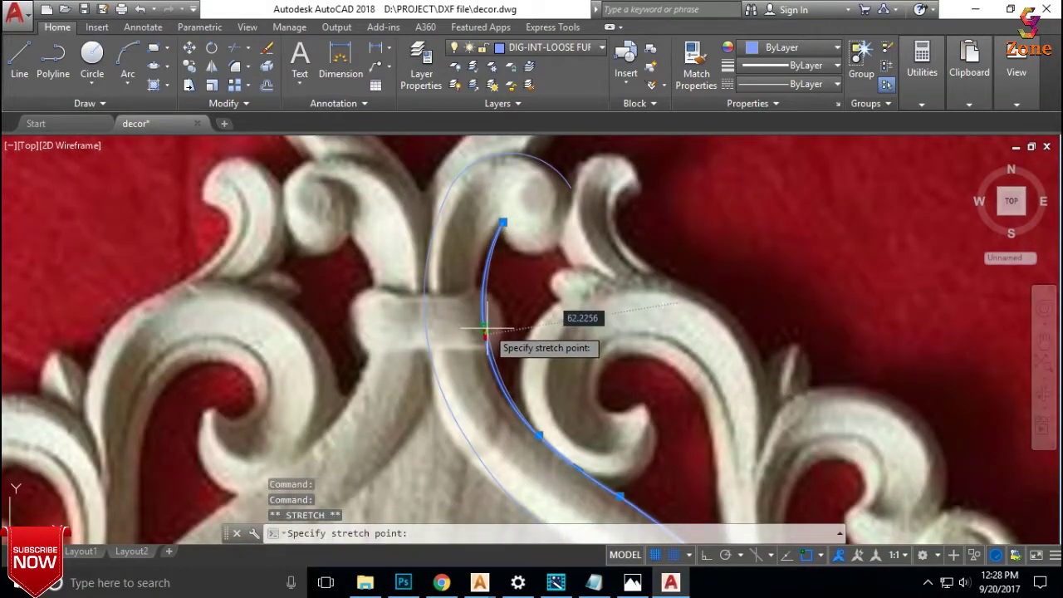
scroll(485, 334, down, 2)
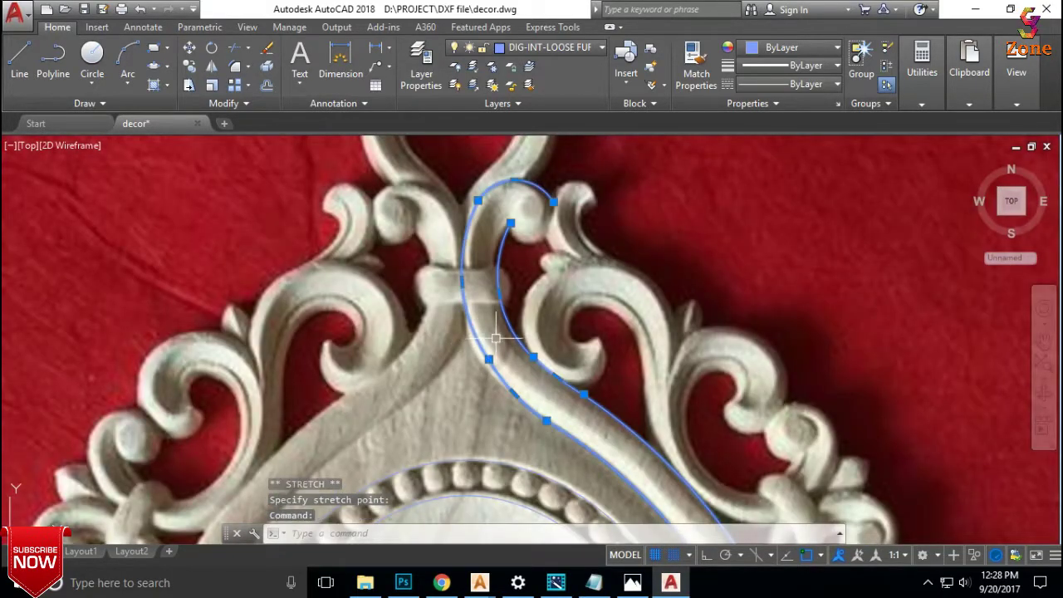
click(489, 359)
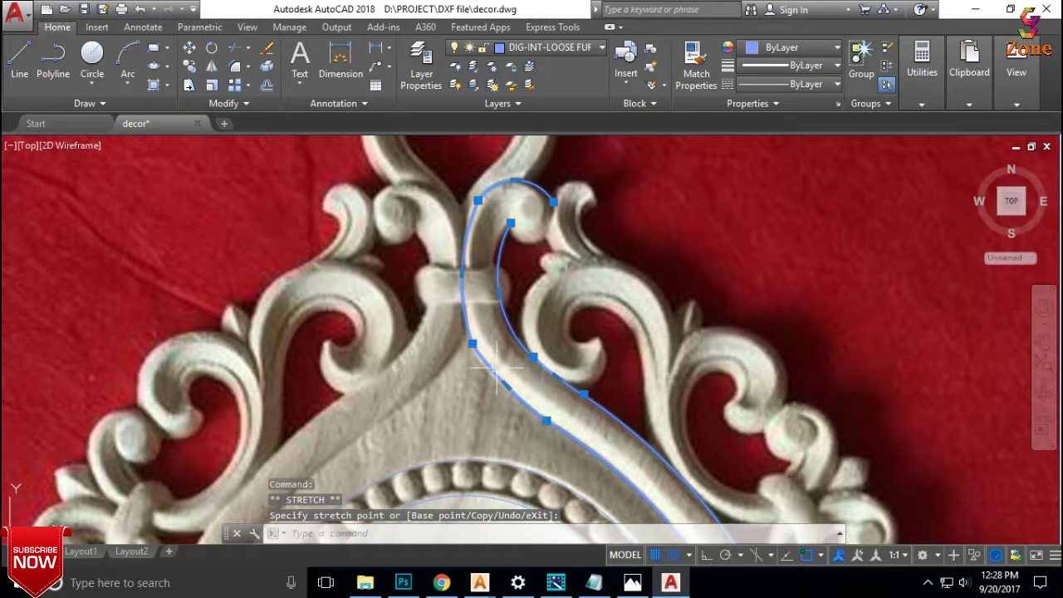
click(499, 370)
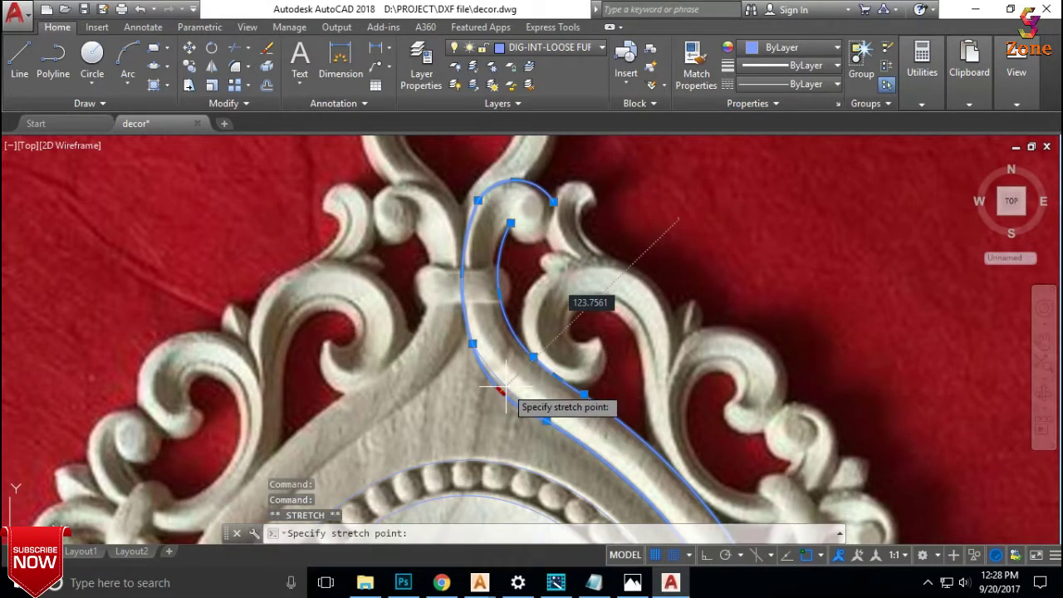
Pan and zoom up along the refined polyline toward its top.
scroll(498, 330, up, 3)
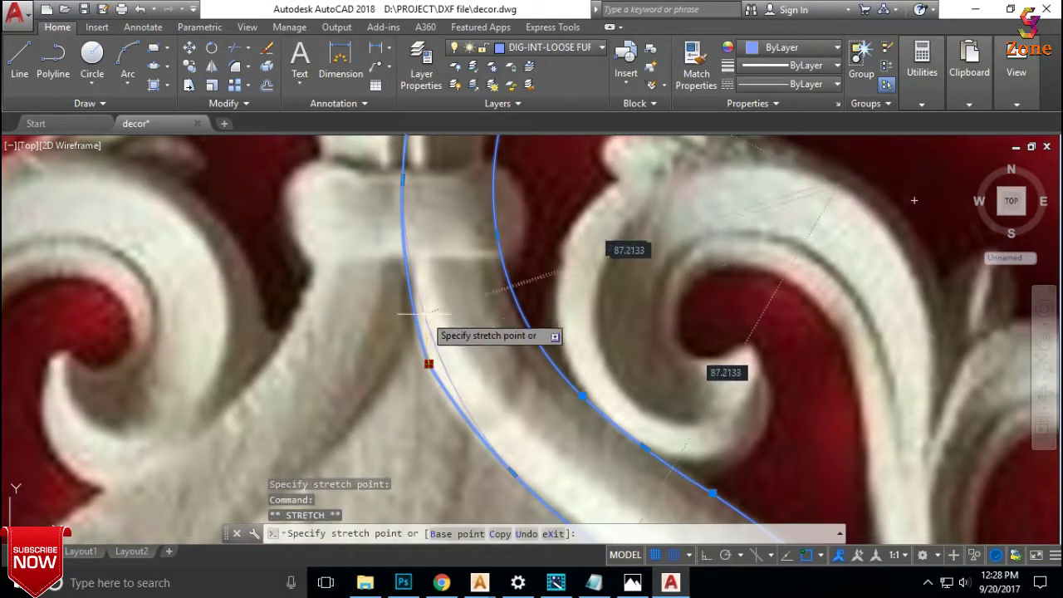
scroll(427, 363, down, 4)
mouse_move(541, 332)
middle_down()
mouse_move(565, 358)
mouse_move(574, 323)
middle_up()
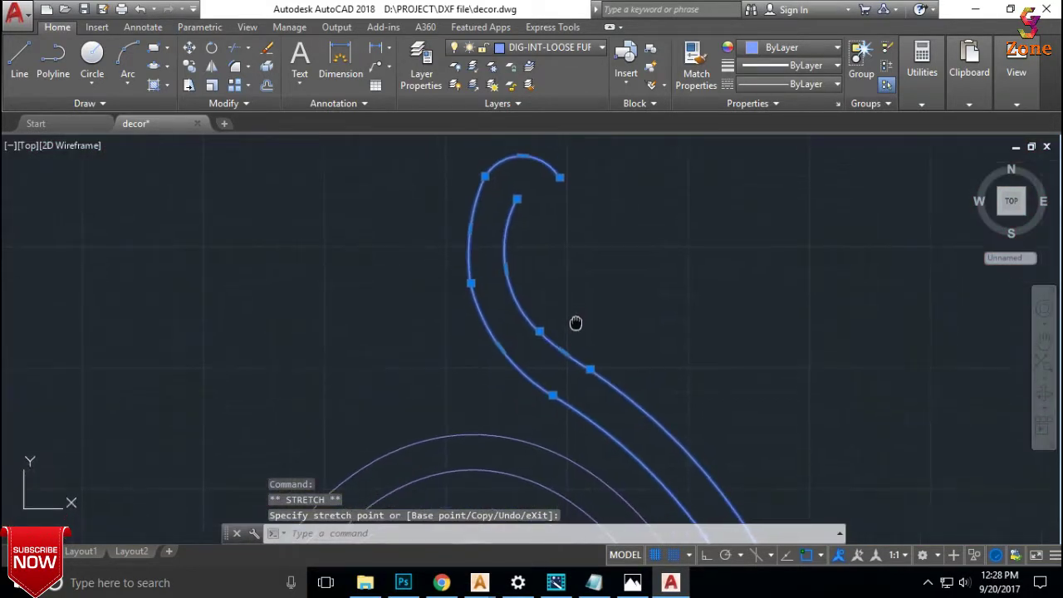
scroll(562, 316, down, 2)
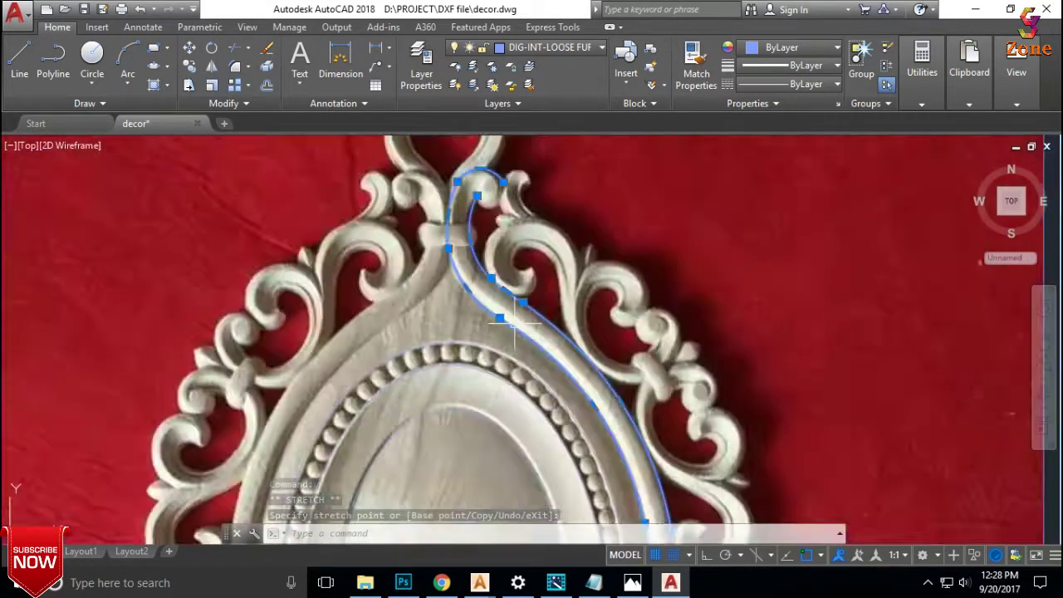
scroll(515, 327, up, 2)
scroll(474, 308, down, 2)
scroll(540, 315, up, 2)
middle_drag(568, 263, 568, 221)
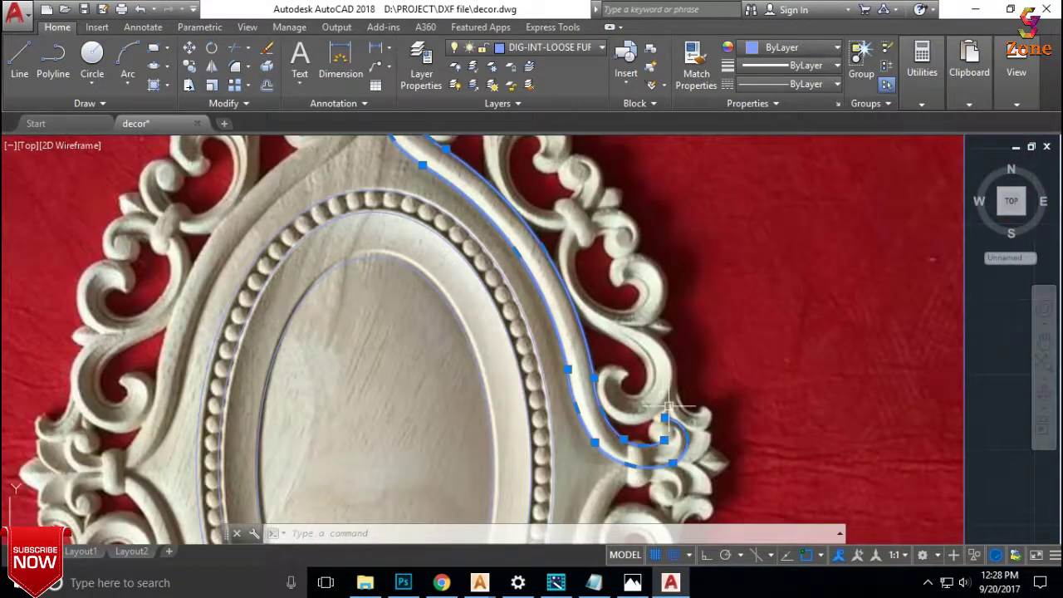
Stretch the polyline's lower-curl vertices and end onto the carved scroll outline.
scroll(690, 428, up, 2)
scroll(698, 434, up, 1)
middle_drag(544, 376, 607, 435)
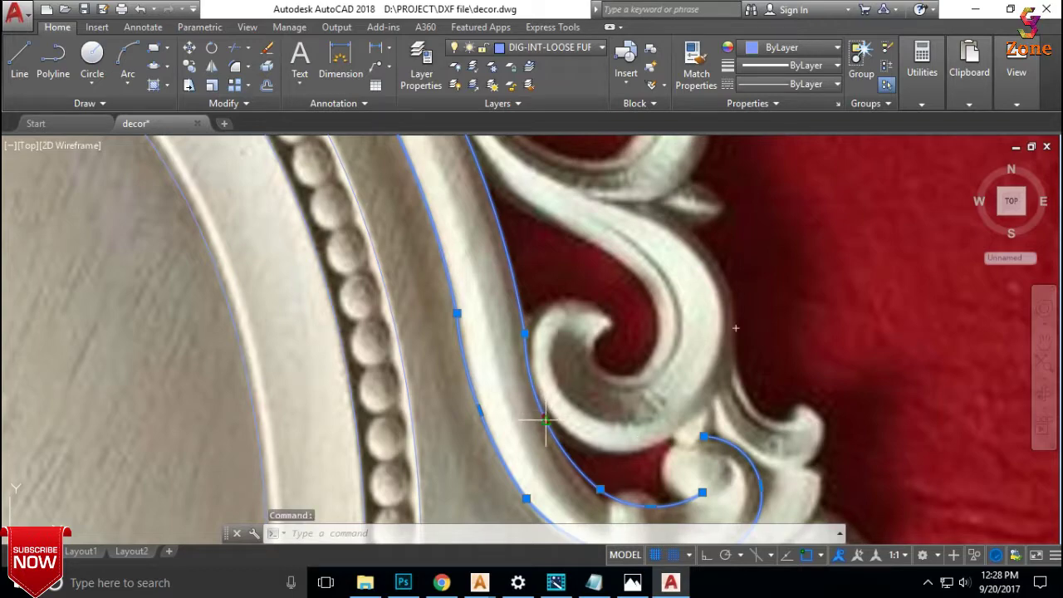
click(546, 419)
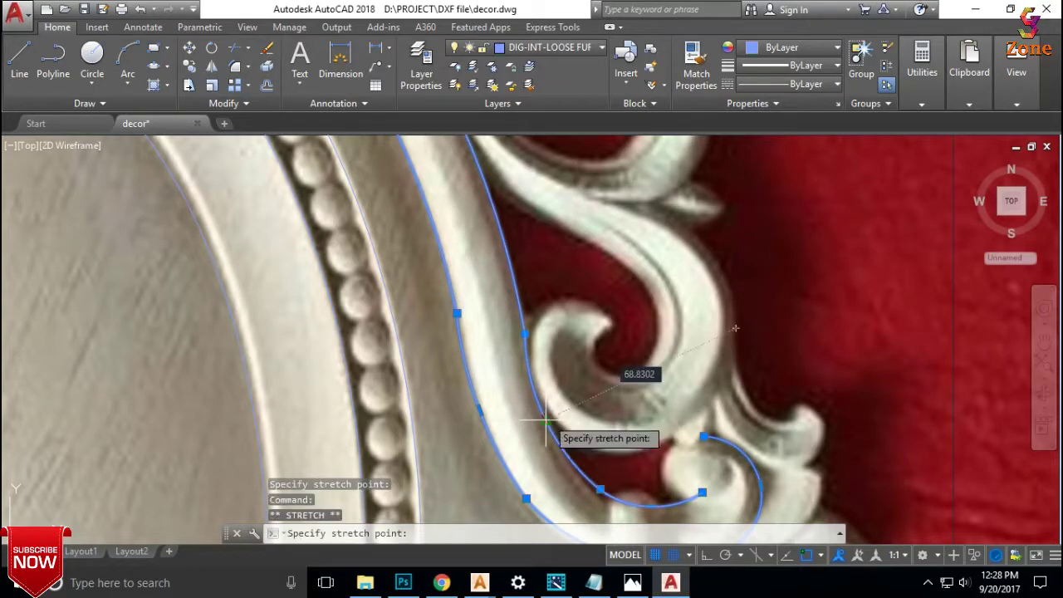
click(546, 419)
scroll(550, 410, down, 3)
scroll(573, 397, up, 2)
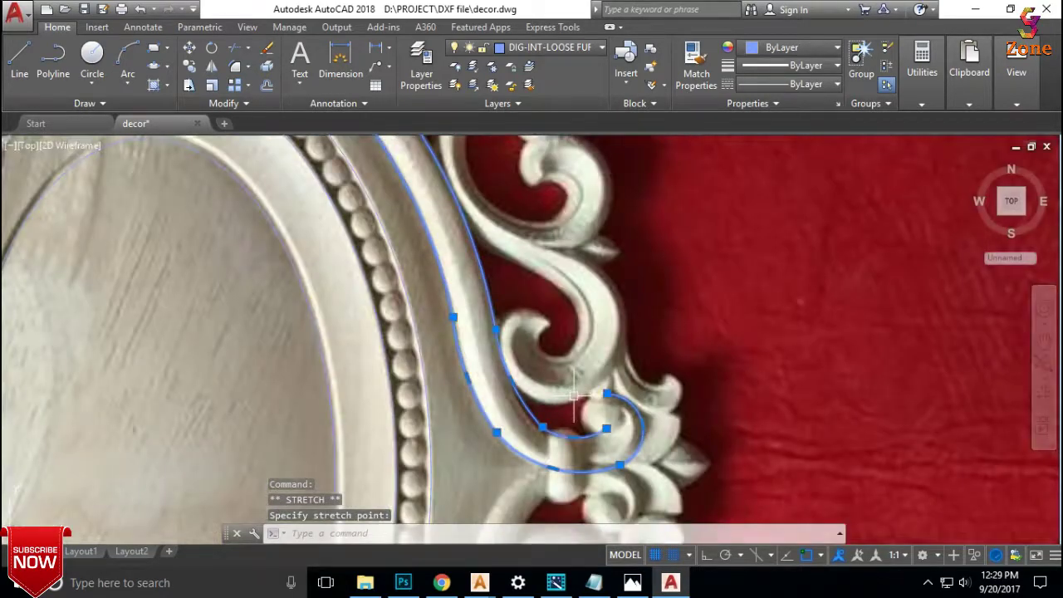
scroll(573, 397, up, 2)
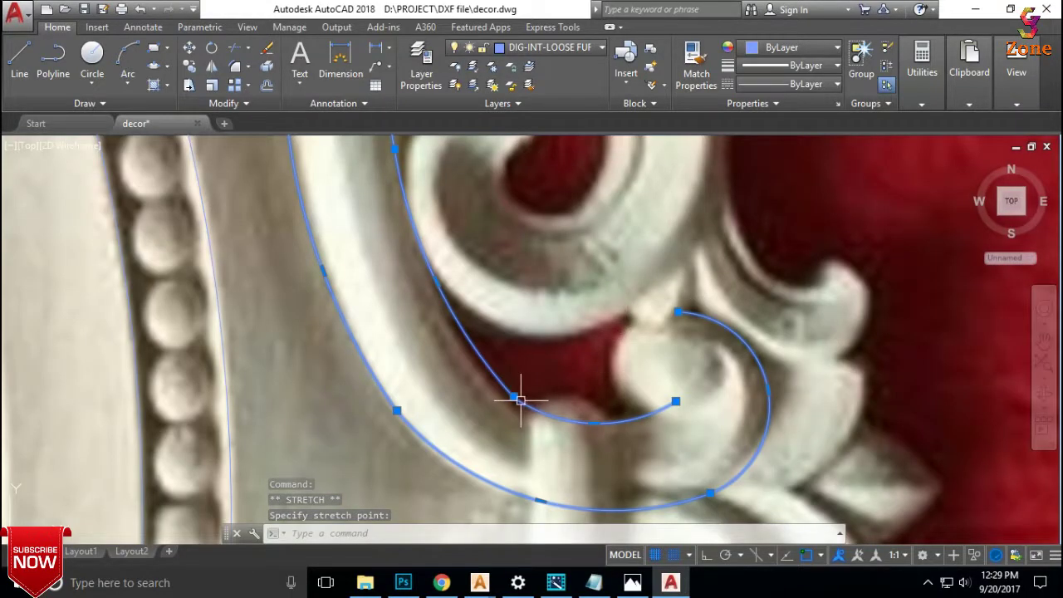
click(498, 379)
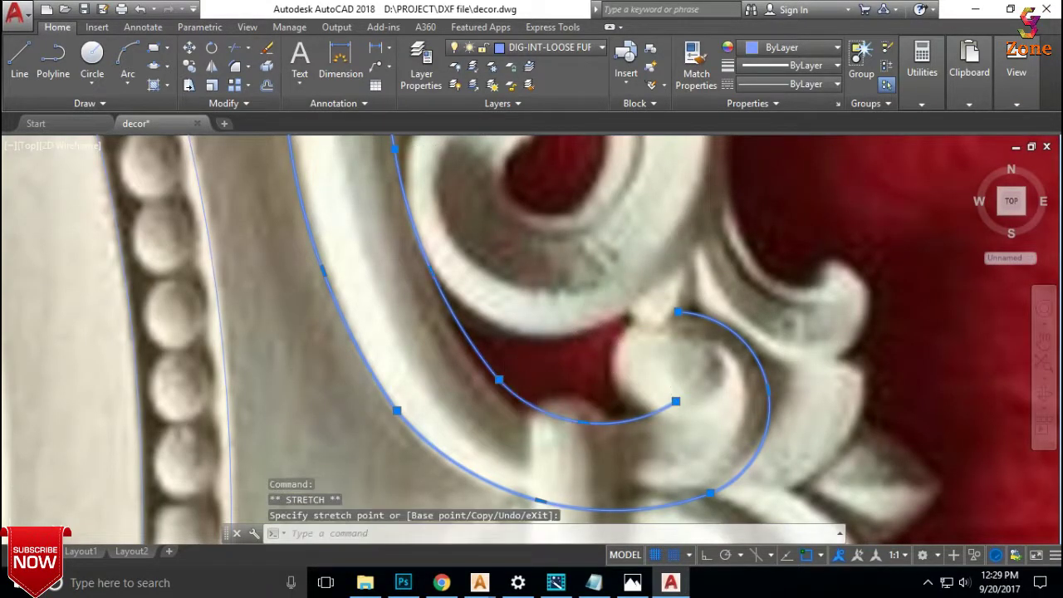
Release the curve from editing and quick-save decor.dwg.
scroll(607, 324, down, 2)
scroll(615, 332, down, 2)
scroll(606, 324, up, 3)
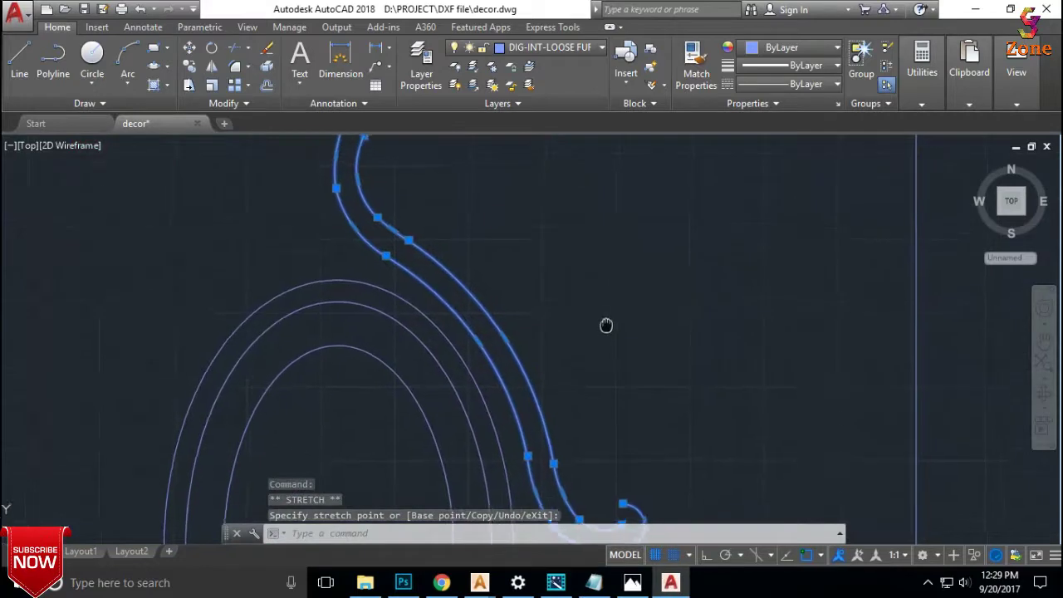
key(Escape)
scroll(650, 297, down, 2)
key(ctrl+s)
Trace the first 3-point arc along the crest curl, ending at its inner end.
middle_drag(650, 298, 642, 304)
scroll(575, 259, up, 2)
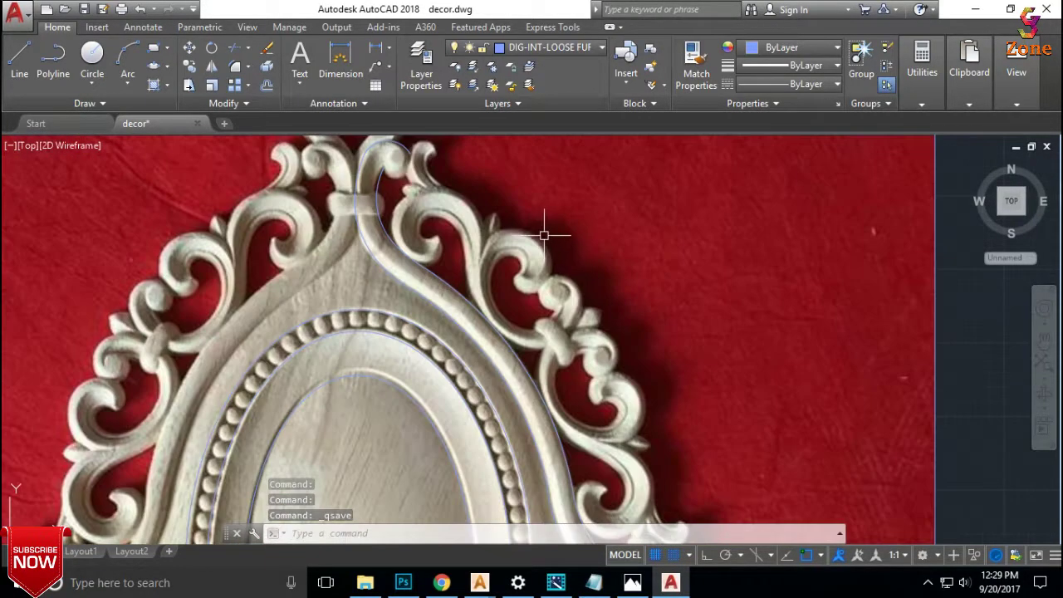
scroll(535, 276, up, 2)
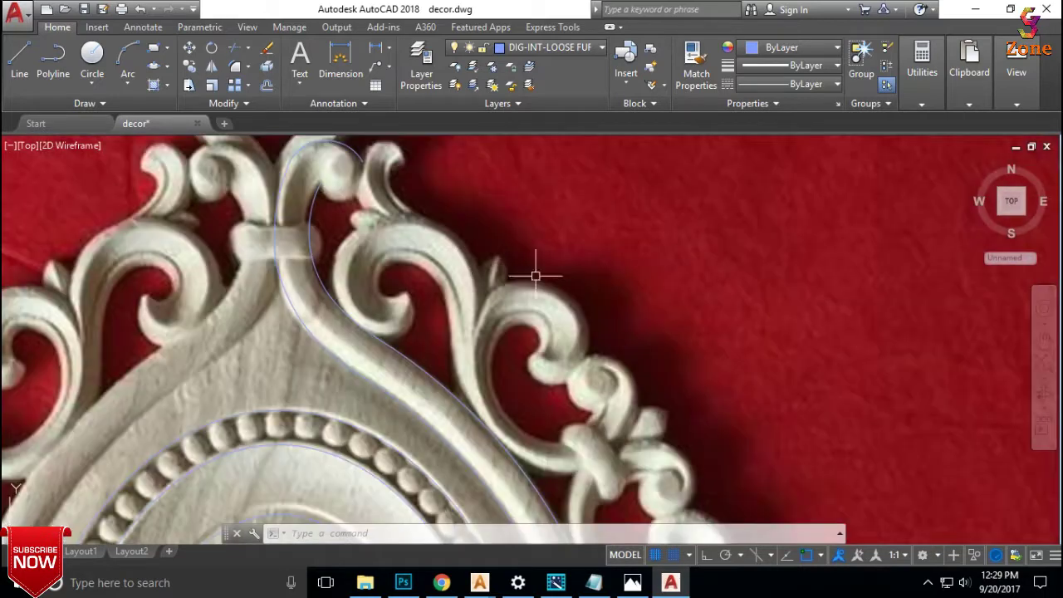
click(121, 56)
click(405, 304)
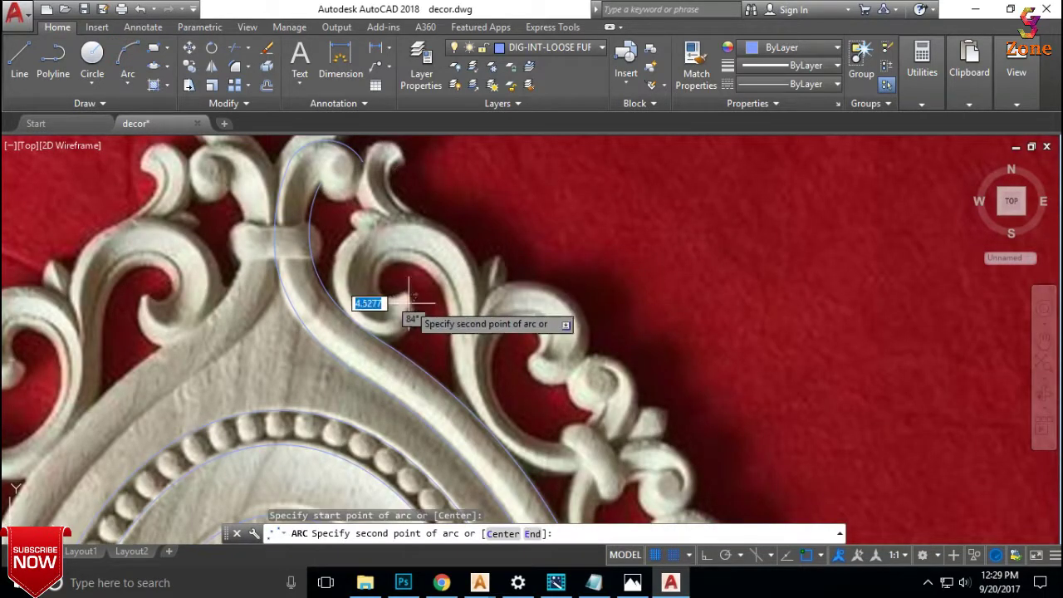
scroll(410, 316, up, 3)
click(390, 341)
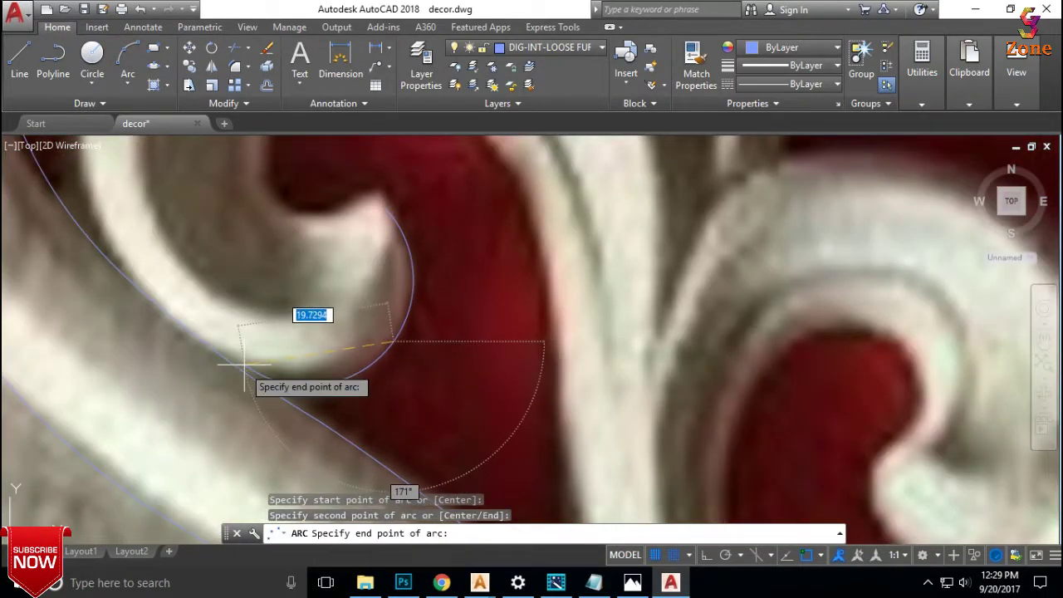
click(270, 387)
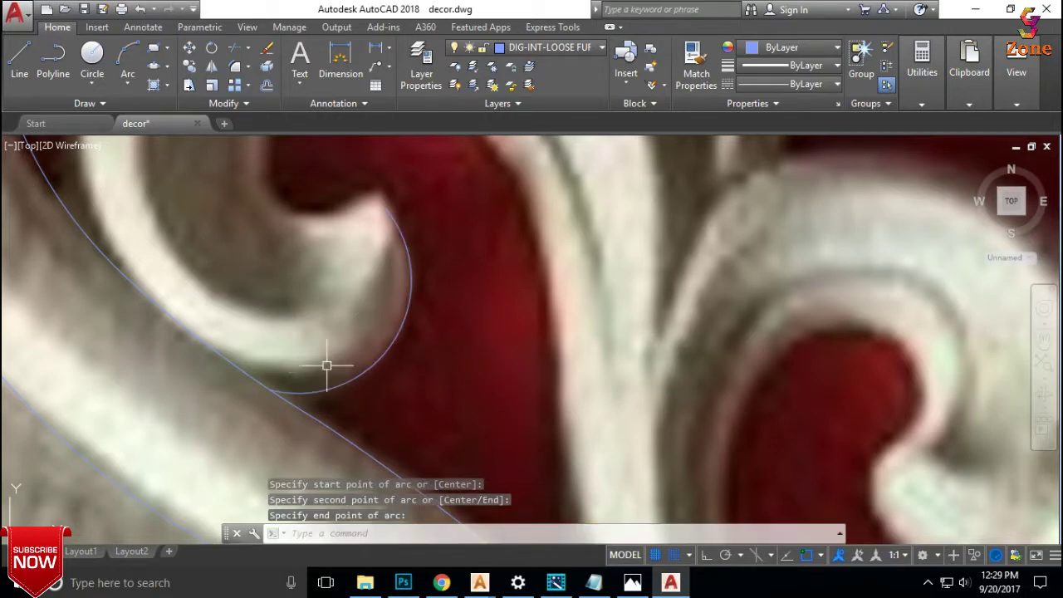
Draw a second 3-point arc from the curl's inner end up to its top.
click(128, 57)
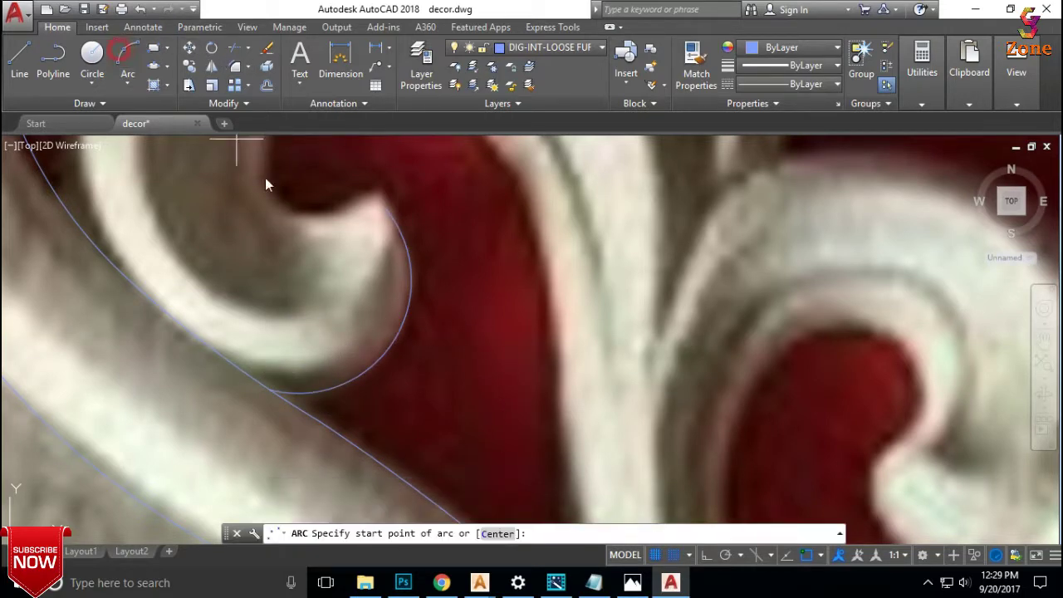
click(270, 387)
scroll(304, 385, down, 3)
scroll(257, 374, up, 3)
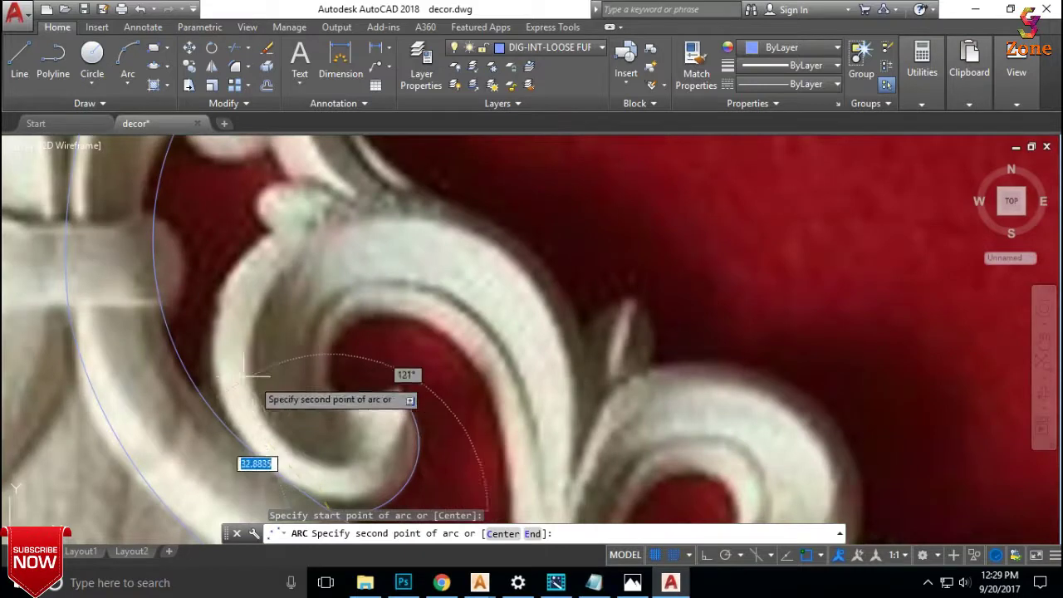
click(222, 412)
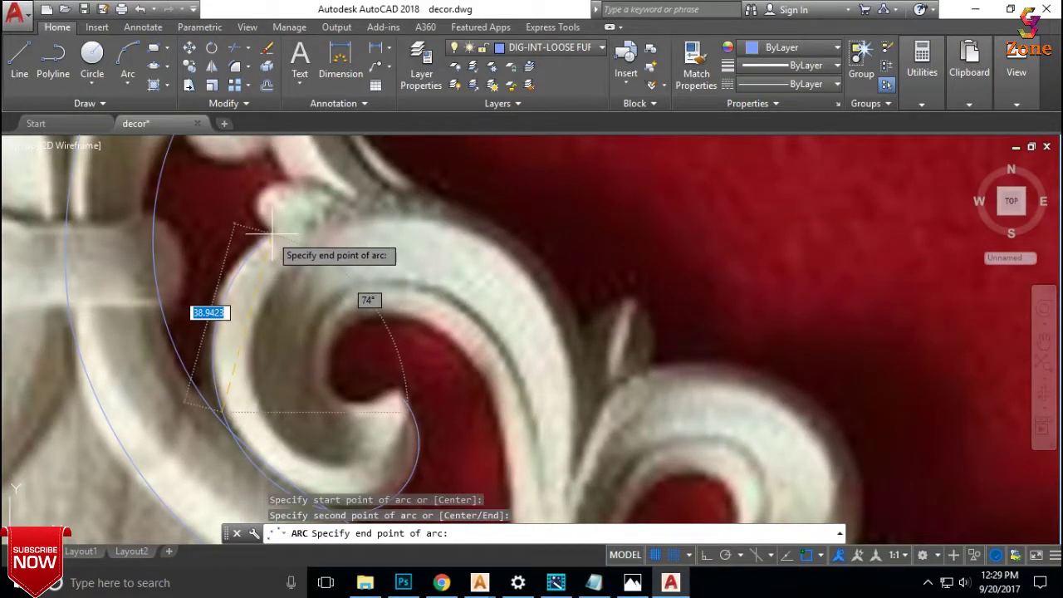
click(270, 238)
scroll(257, 230, down, 3)
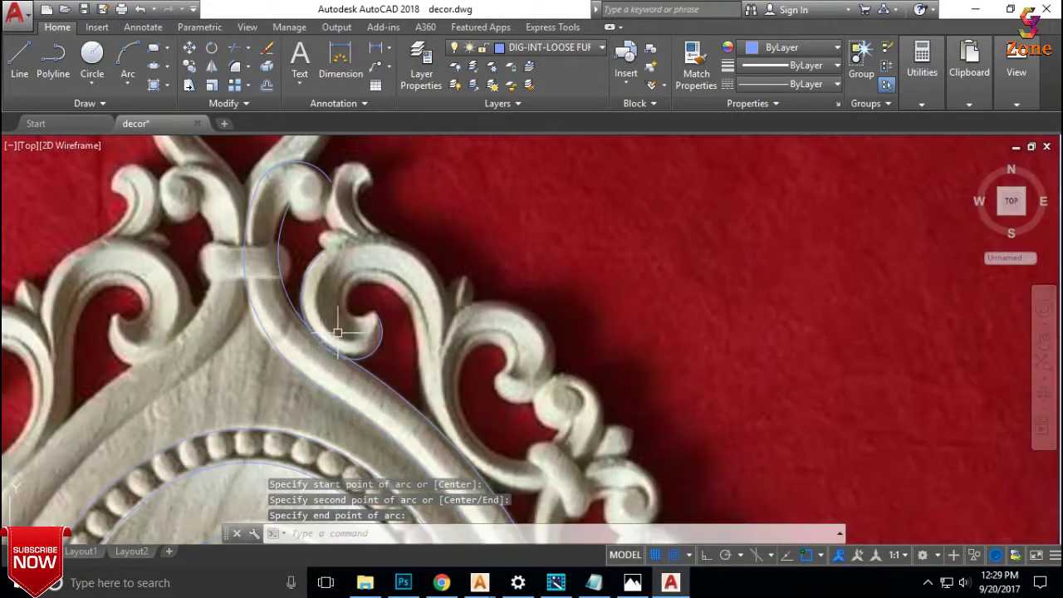
scroll(322, 347, up, 3)
Attempt to join the two curl arcs, abandoning it because of the gap.
click(363, 366)
text(J)
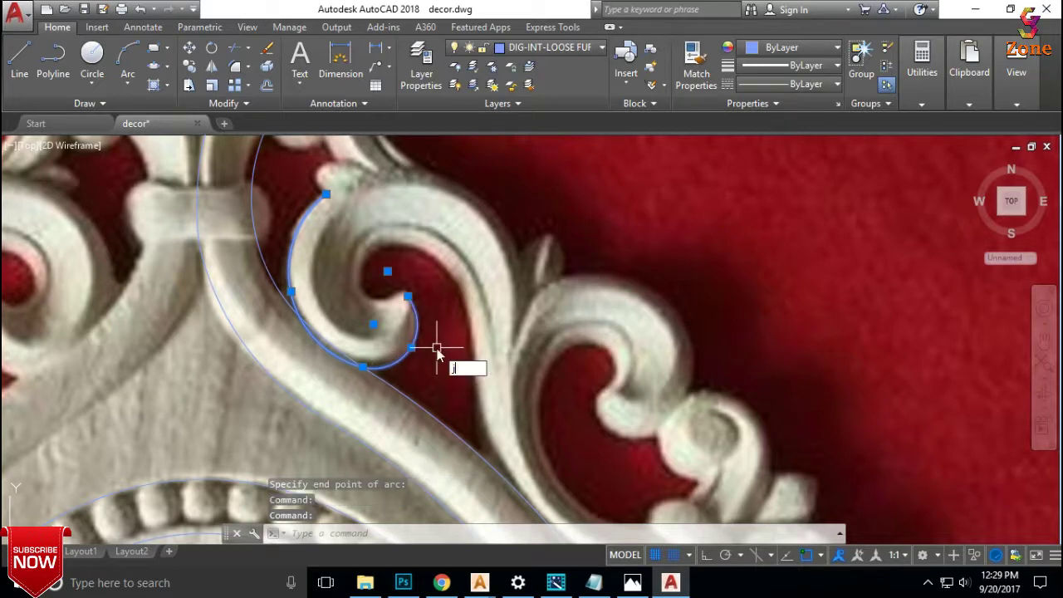
key(Return)
click(322, 350)
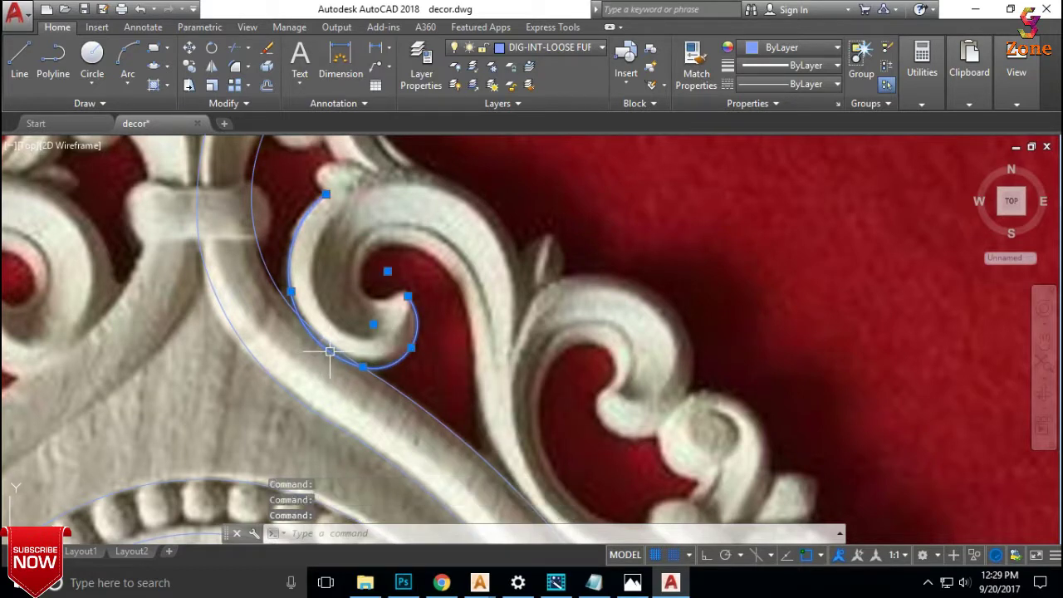
scroll(330, 353, up, 3)
scroll(361, 363, up, 3)
scroll(451, 406, up, 2)
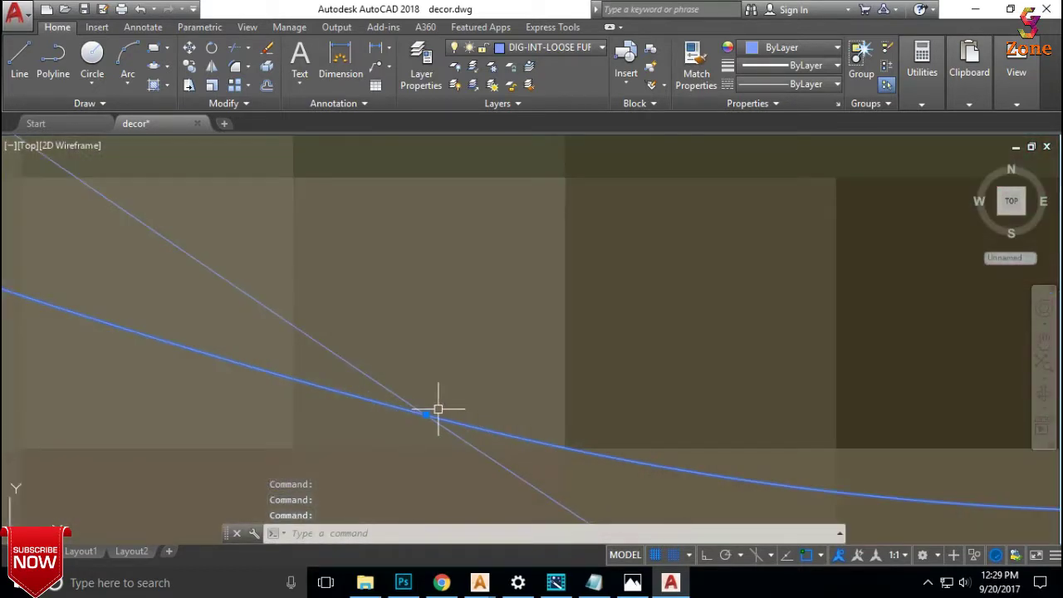
text(j)
key(Return)
Stretch both arc endpoints to meet at the gap and join them into one polyline.
click(458, 427)
scroll(408, 410, up, 3)
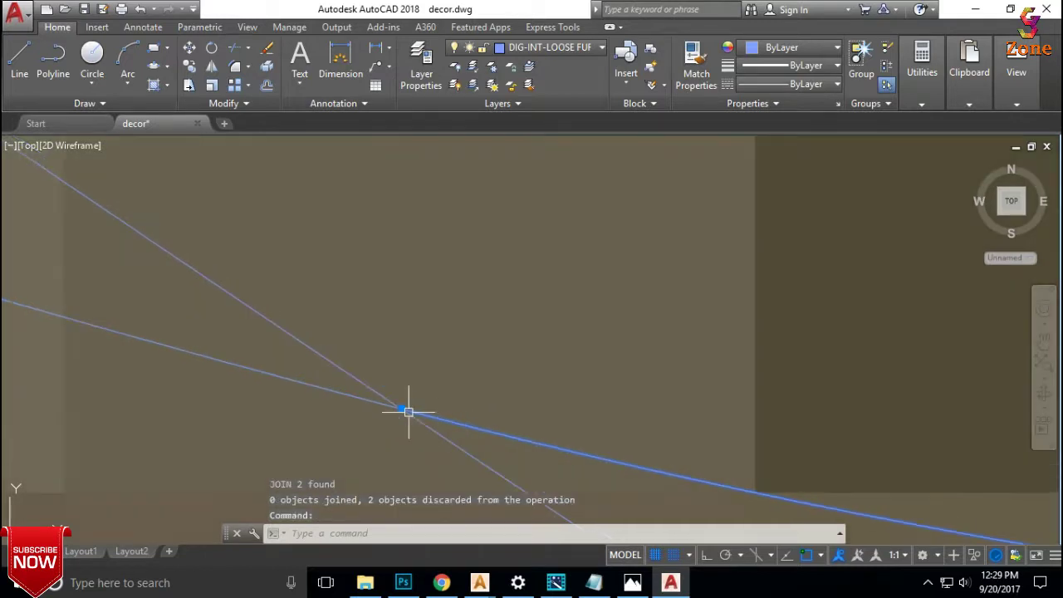
click(401, 409)
click(486, 284)
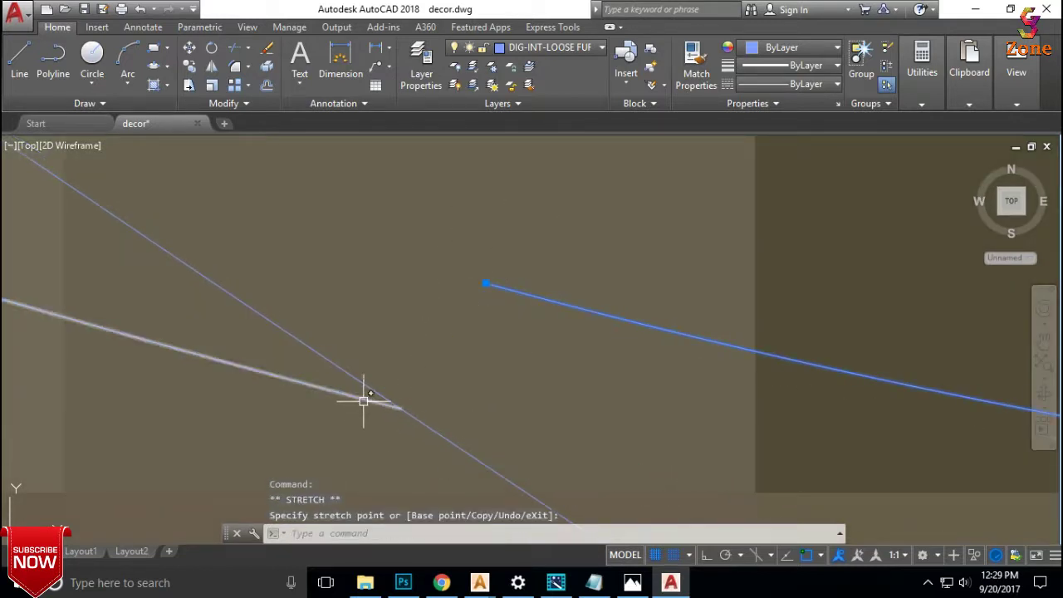
click(363, 401)
click(485, 285)
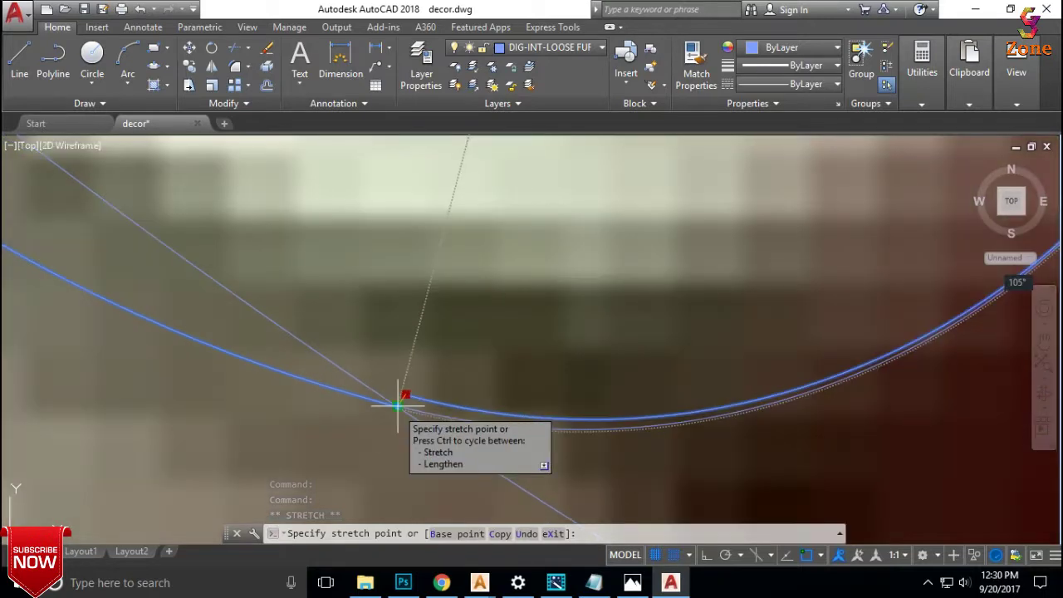
click(398, 404)
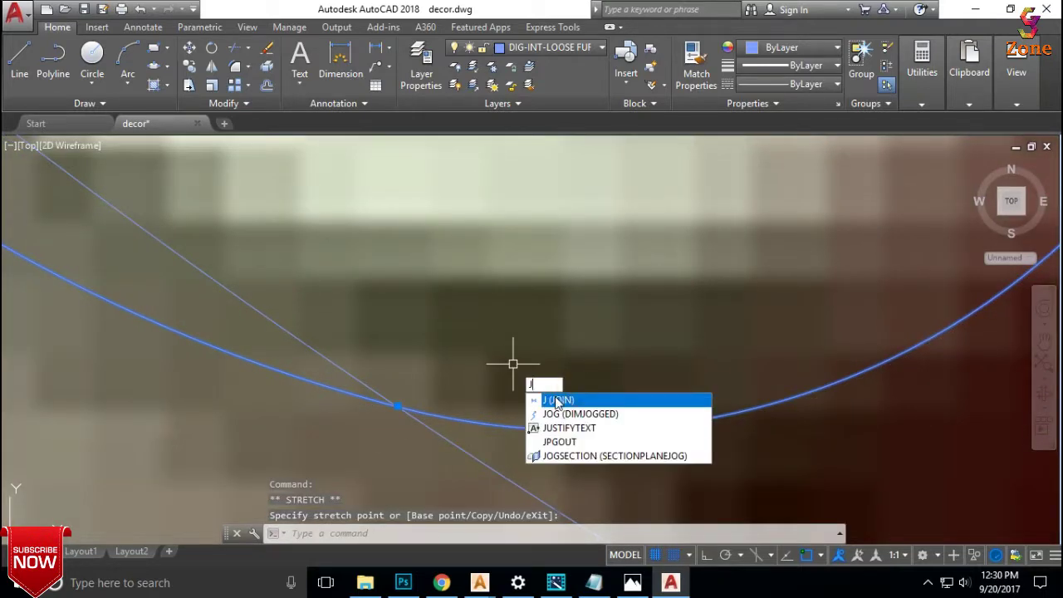
key(Return)
scroll(498, 391, up, 2)
scroll(524, 332, up, 3)
scroll(498, 333, up, 2)
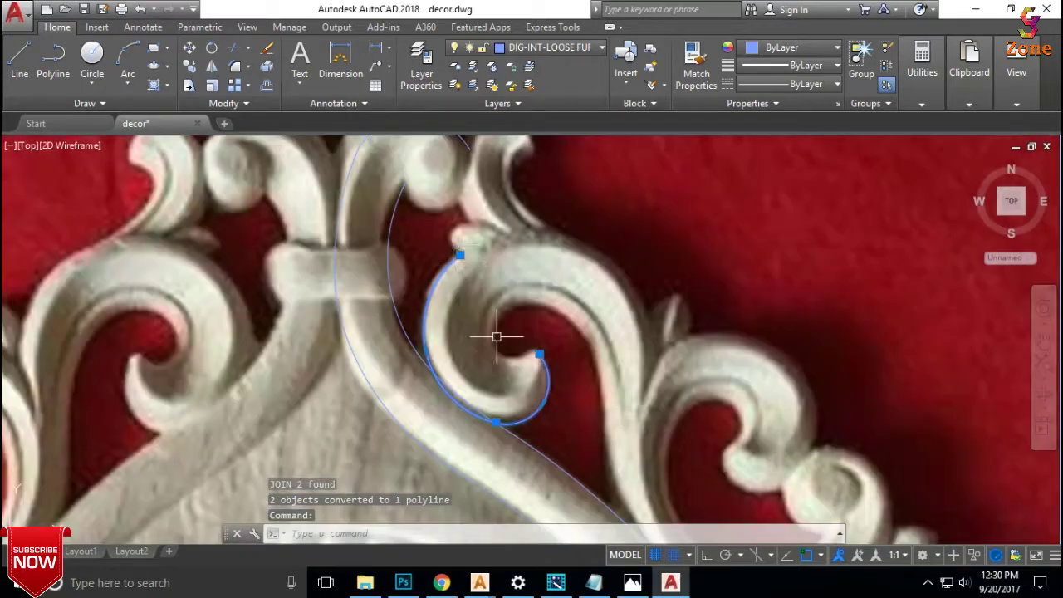
Draw an arc around the curl's outer edge and JOIN it onto the curl polyline.
click(129, 53)
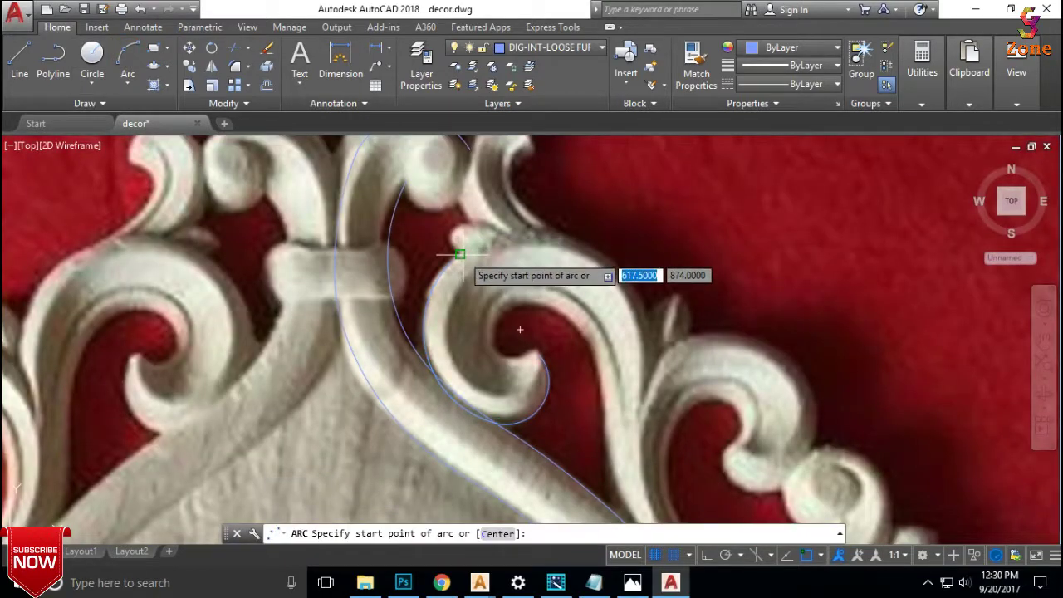
click(455, 247)
click(565, 241)
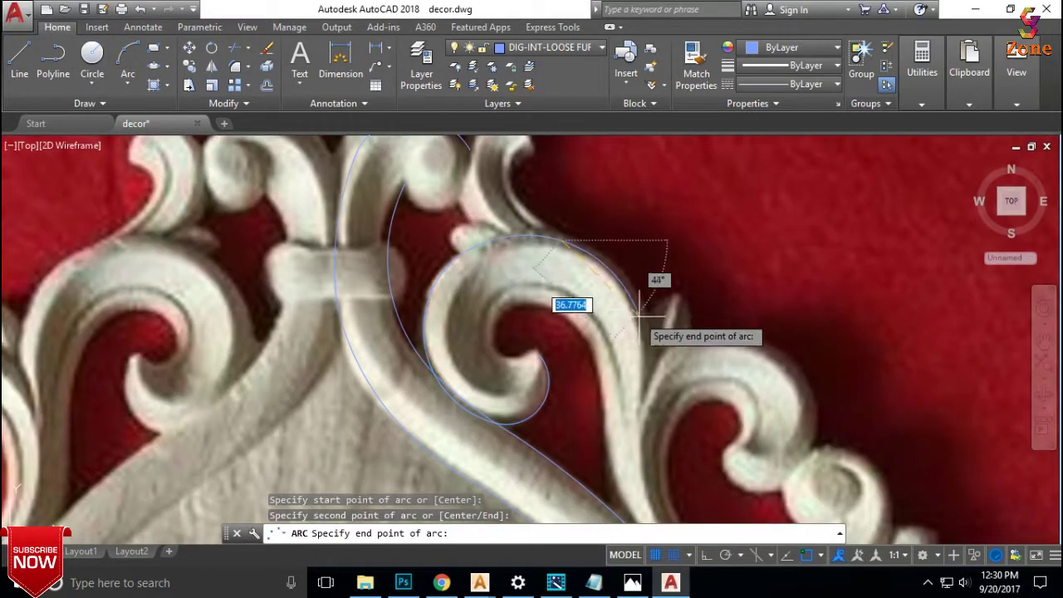
click(645, 397)
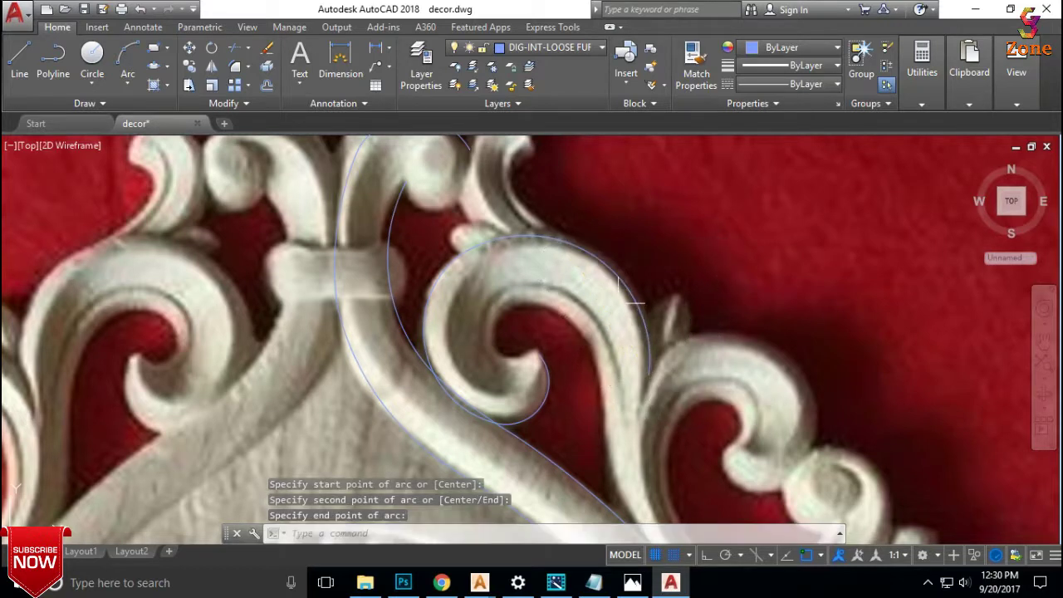
click(444, 266)
click(482, 246)
text(j)
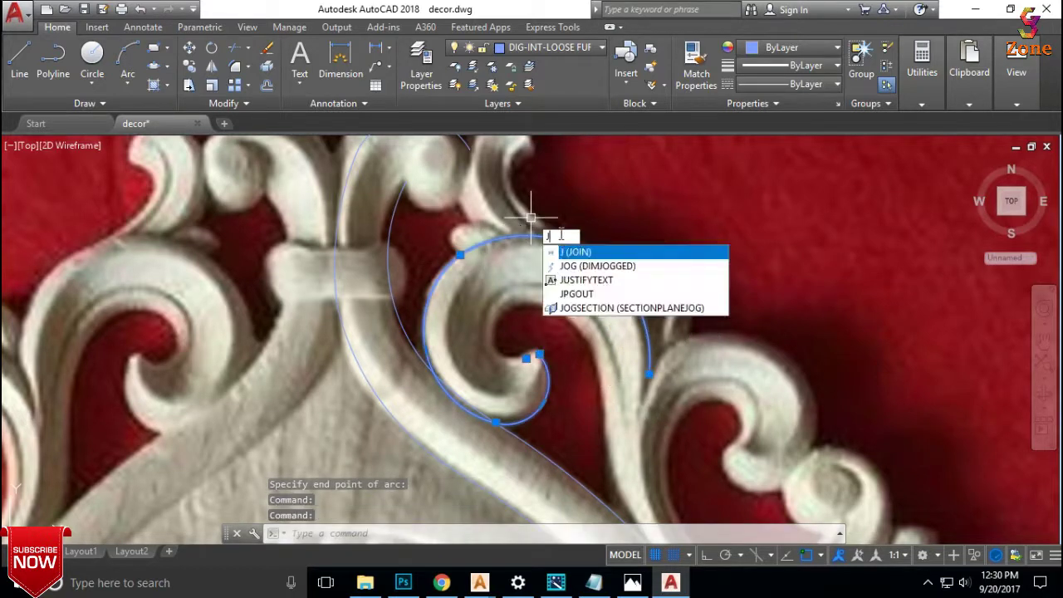
key(Return)
Pan along the frame and start an arc on the next scroll, then cancel it.
scroll(589, 232, down, 5)
middle_drag(629, 278, 483, 220)
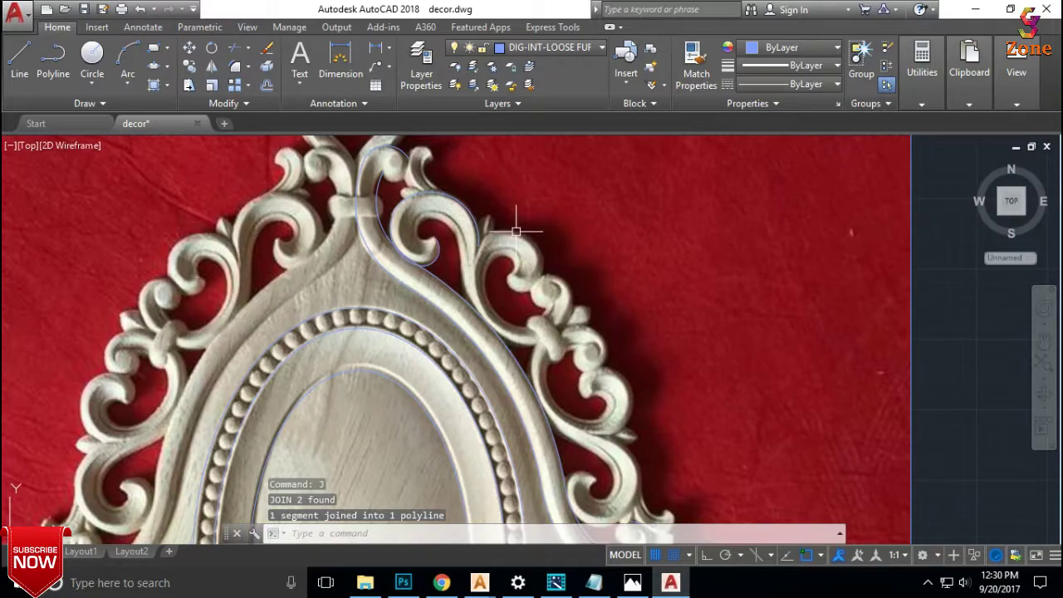
click(128, 56)
scroll(501, 278, up, 2)
click(490, 237)
scroll(497, 308, up, 1)
scroll(490, 299, up, 1)
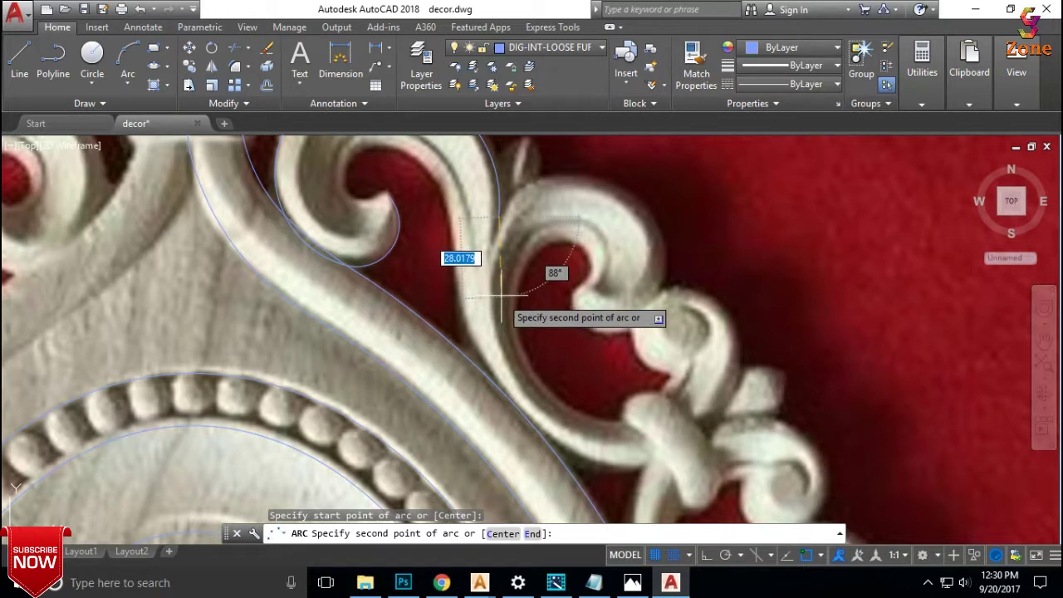
click(496, 272)
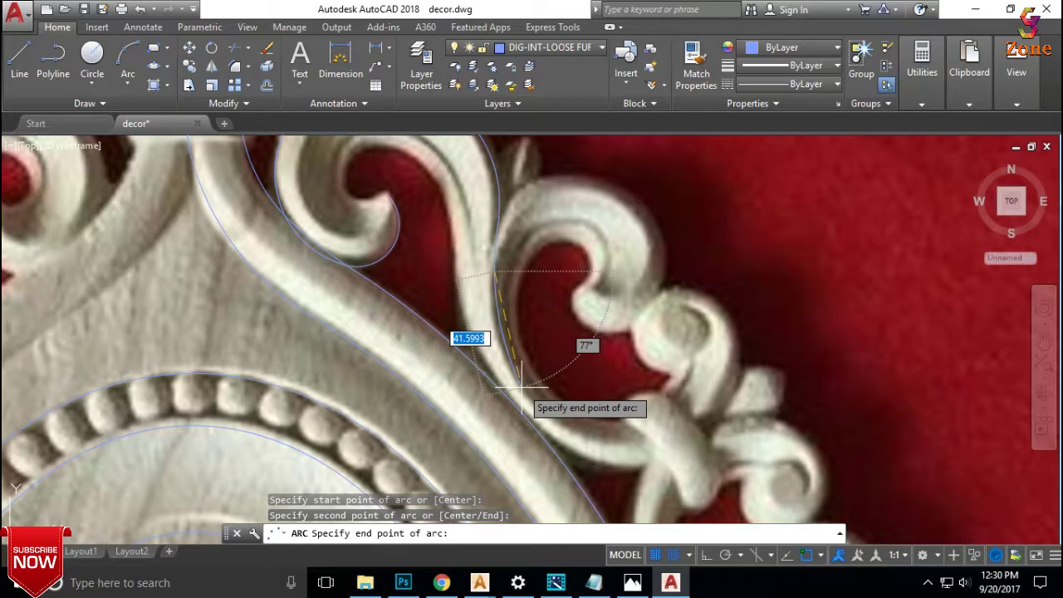
key(Escape)
Stretch the curl polyline's end grip further onto the carved scroll.
scroll(498, 308, down, 3)
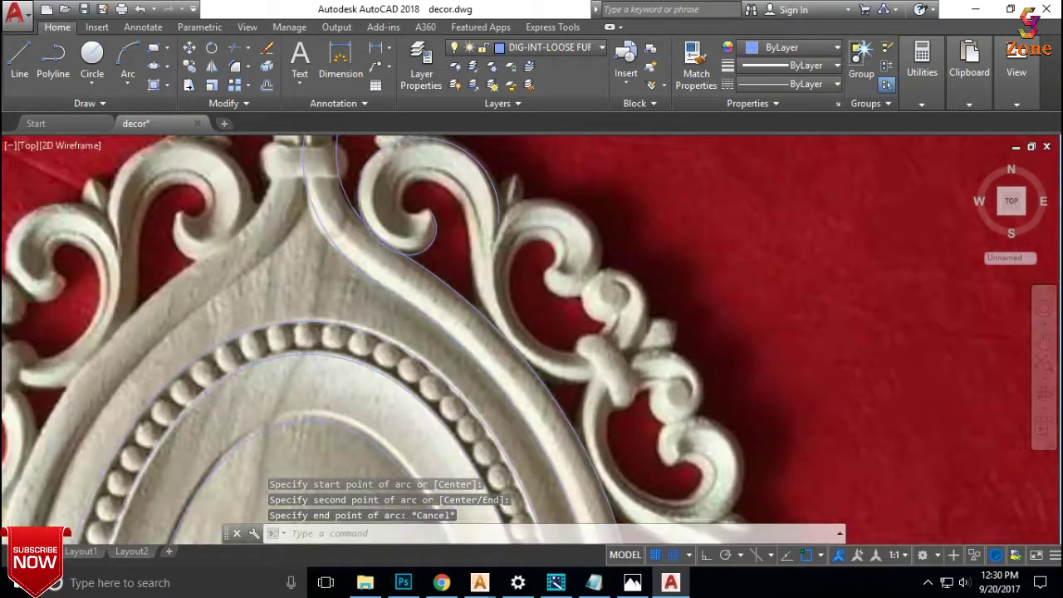
scroll(488, 249, up, 3)
click(479, 249)
click(477, 264)
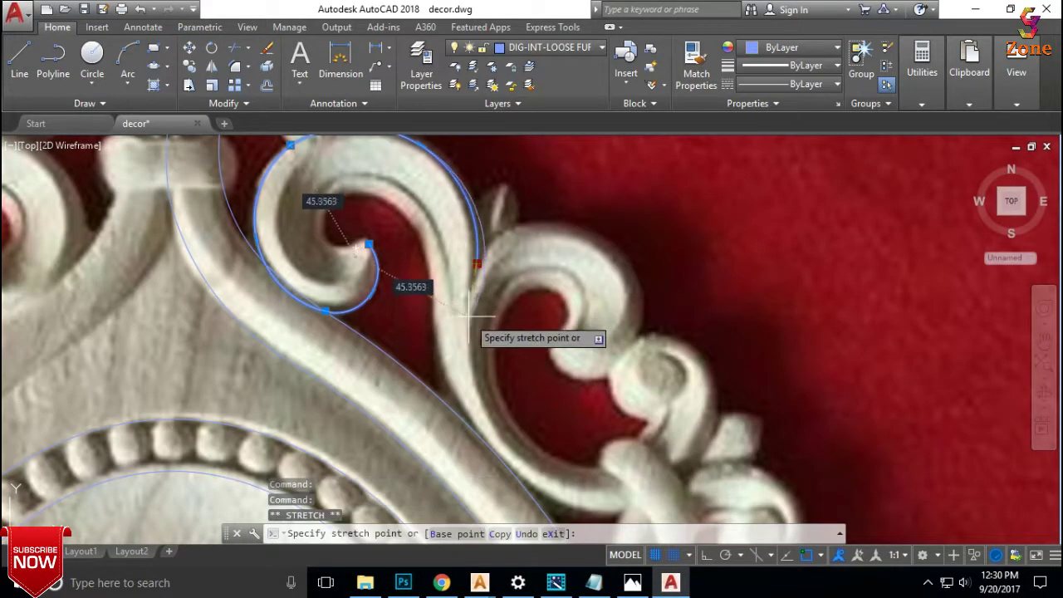
scroll(476, 265, down, 2)
scroll(477, 264, down, 2)
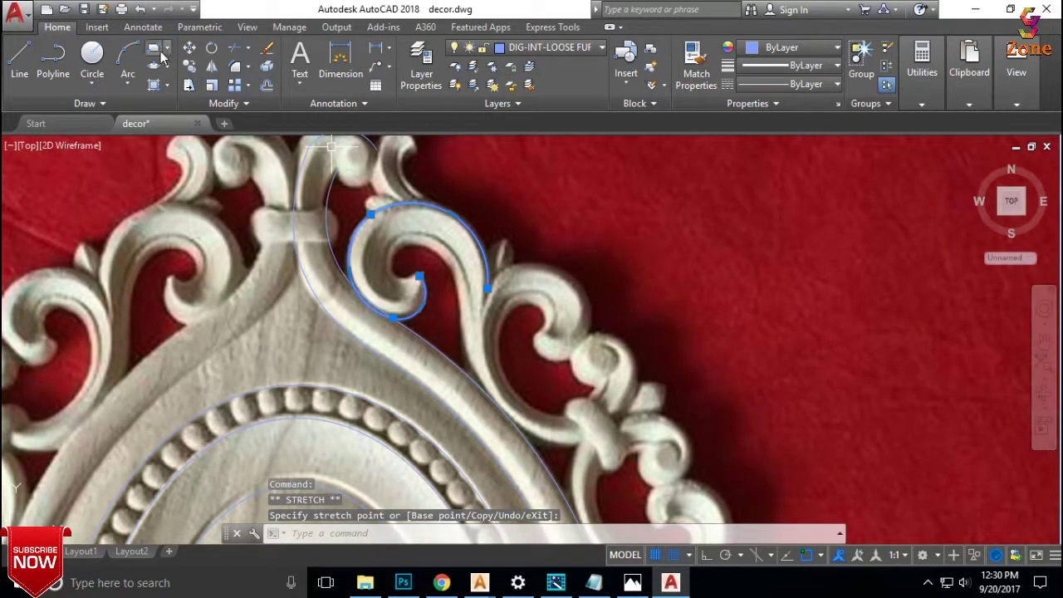
Draw two consecutive arcs tracing the inner eye of the top scroll's curl to its tip.
click(128, 54)
scroll(341, 234, up, 4)
click(515, 309)
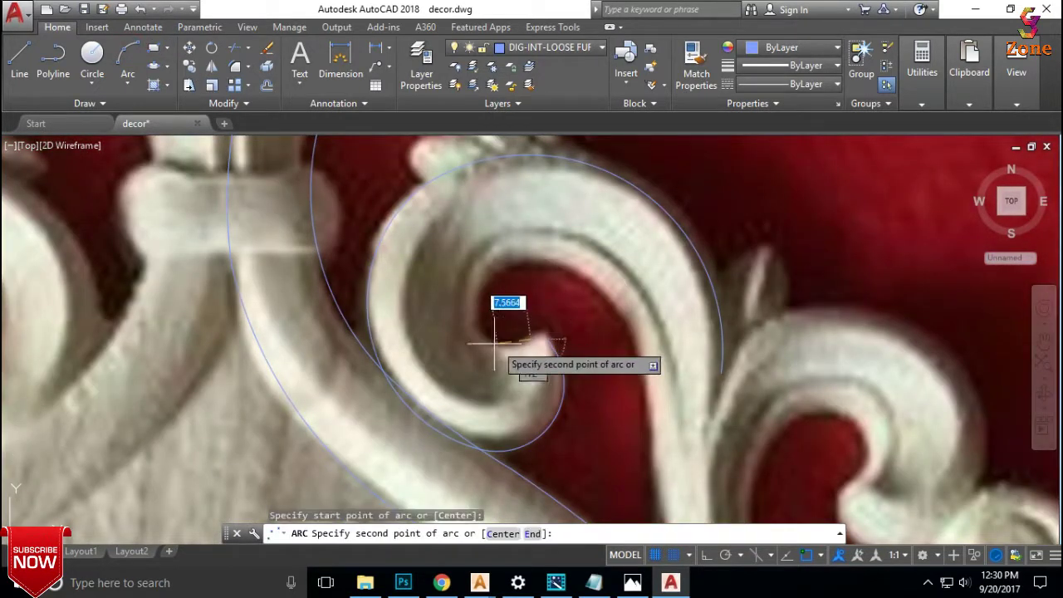
click(483, 316)
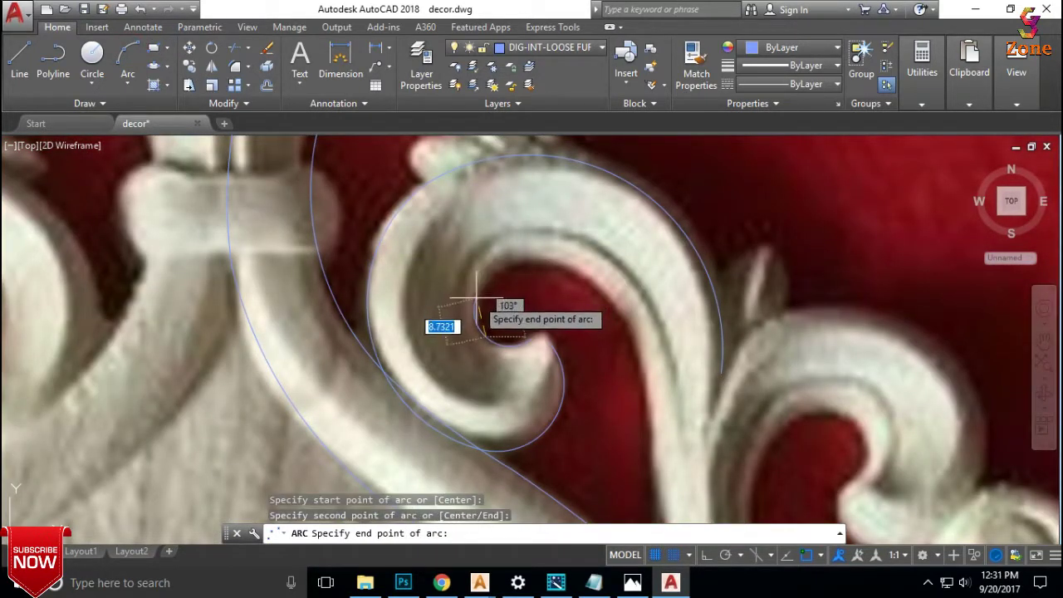
click(478, 307)
key(Return)
click(480, 298)
click(511, 261)
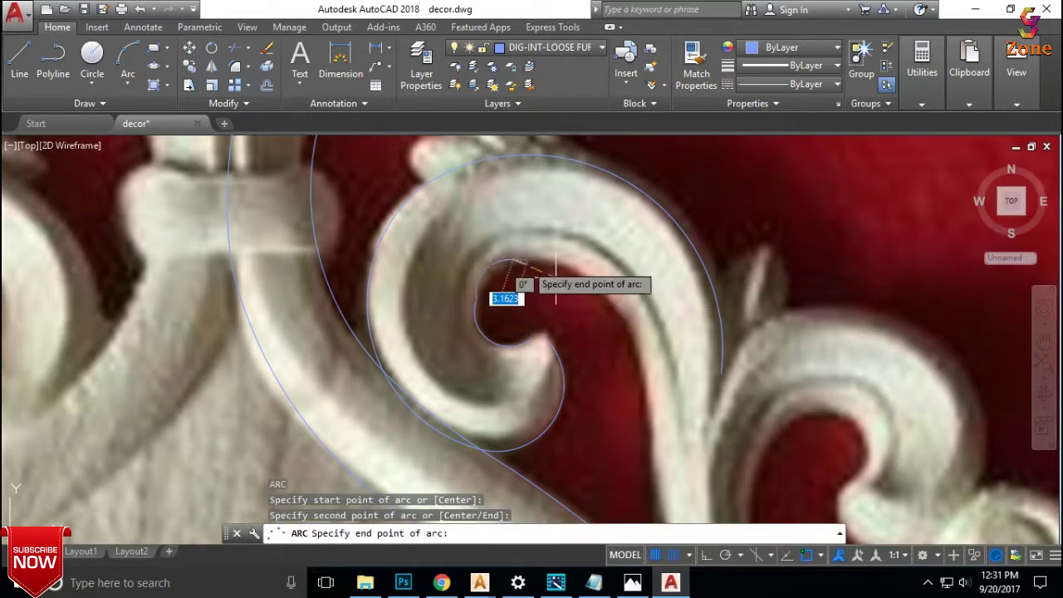
click(580, 270)
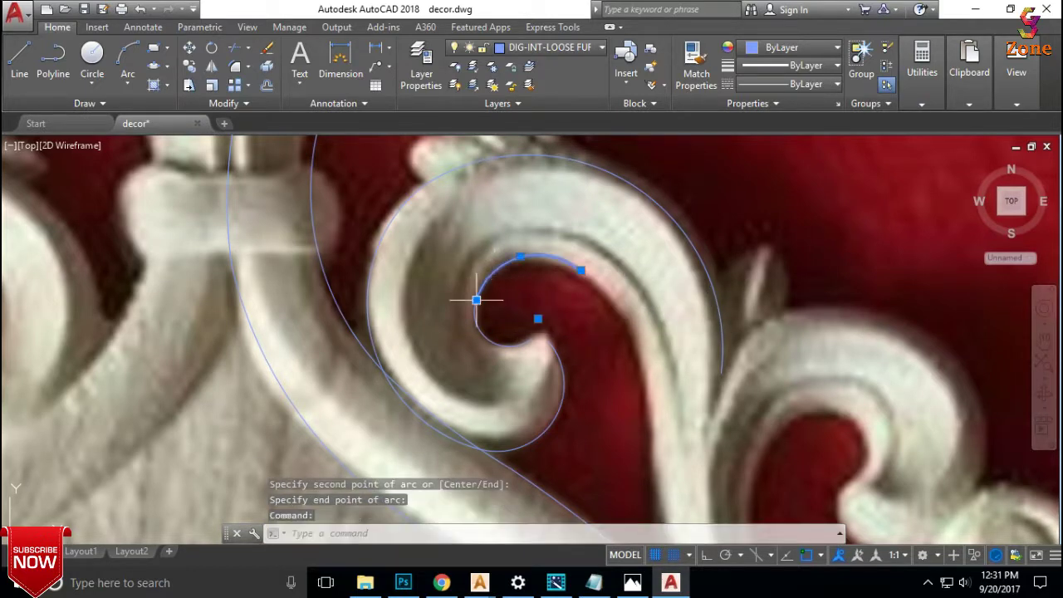
text(J)
Merge the two curl arcs into one polyline and stretch its endpoint onto the carving edge.
click(588, 321)
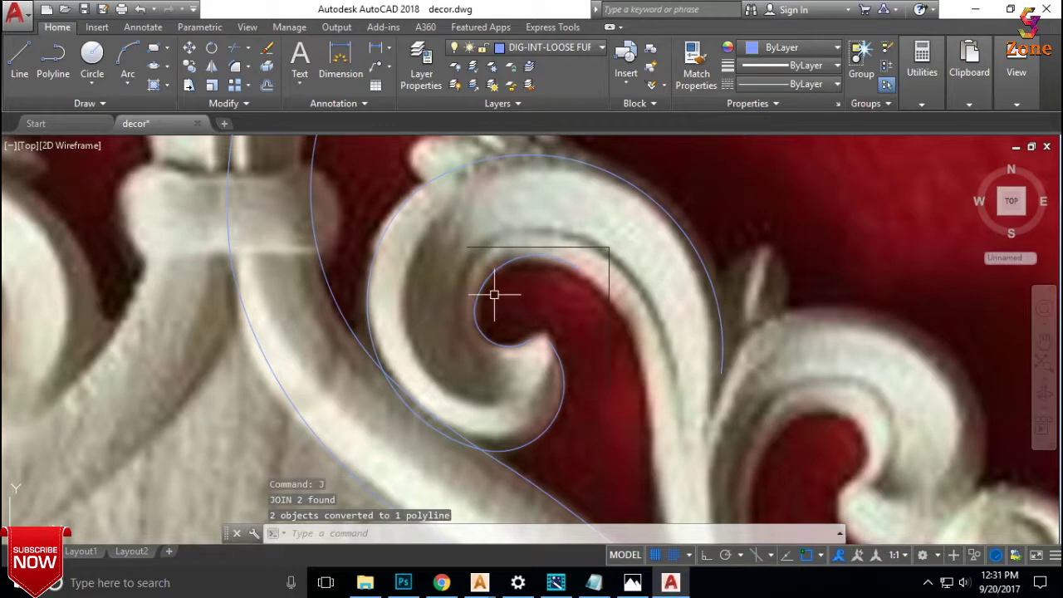
click(479, 296)
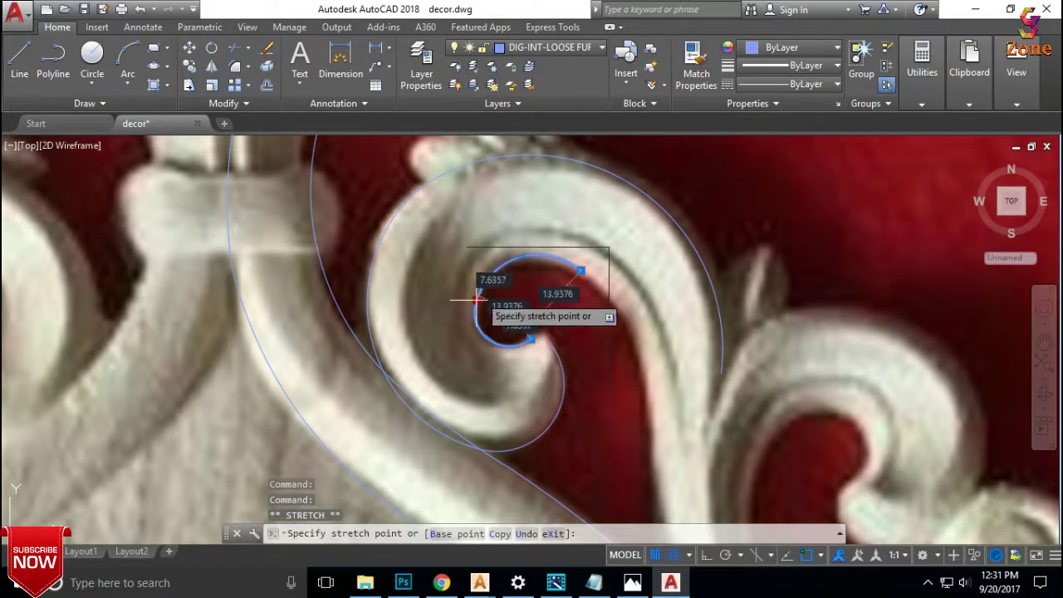
click(475, 313)
scroll(458, 363, down, 2)
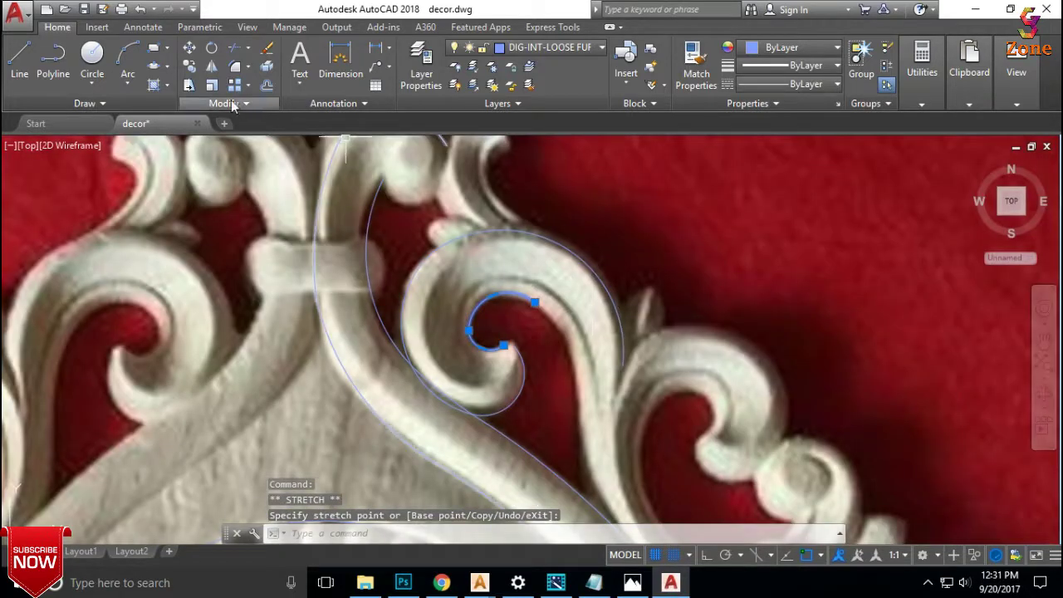
Draw two arcs along the scroll's outer edge and down its stem.
click(142, 57)
click(534, 306)
scroll(534, 349, down, 2)
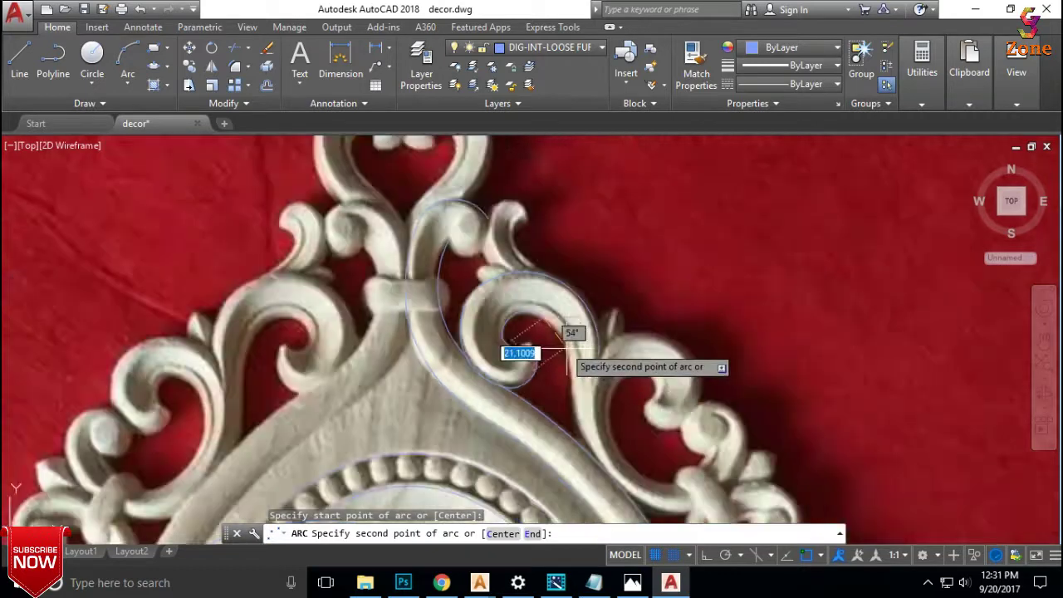
scroll(531, 267, up, 2)
click(503, 251)
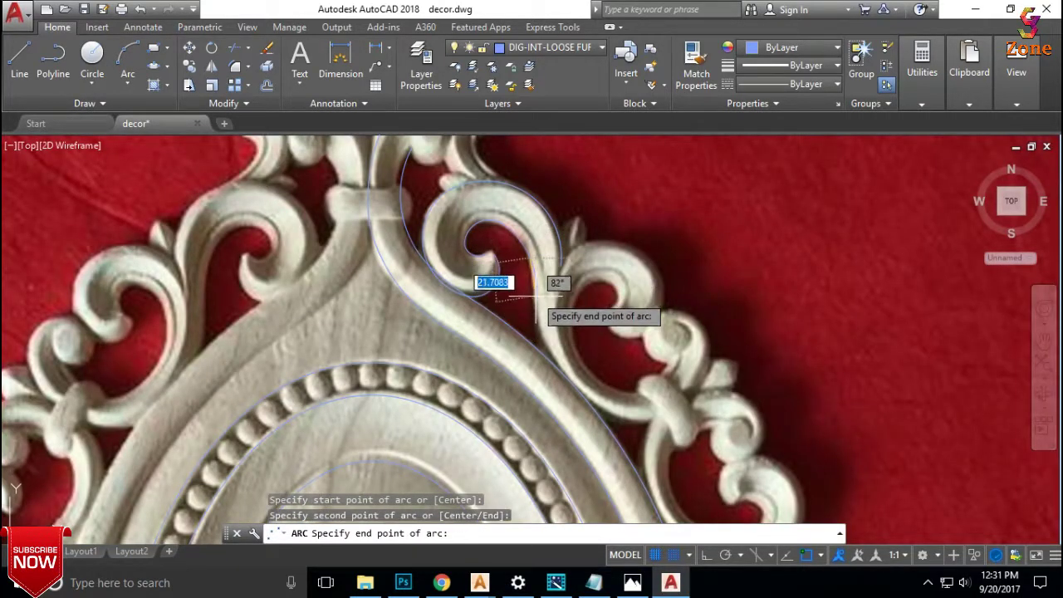
click(533, 271)
key(Return)
scroll(546, 287, up, 2)
click(517, 286)
scroll(498, 290, down, 2)
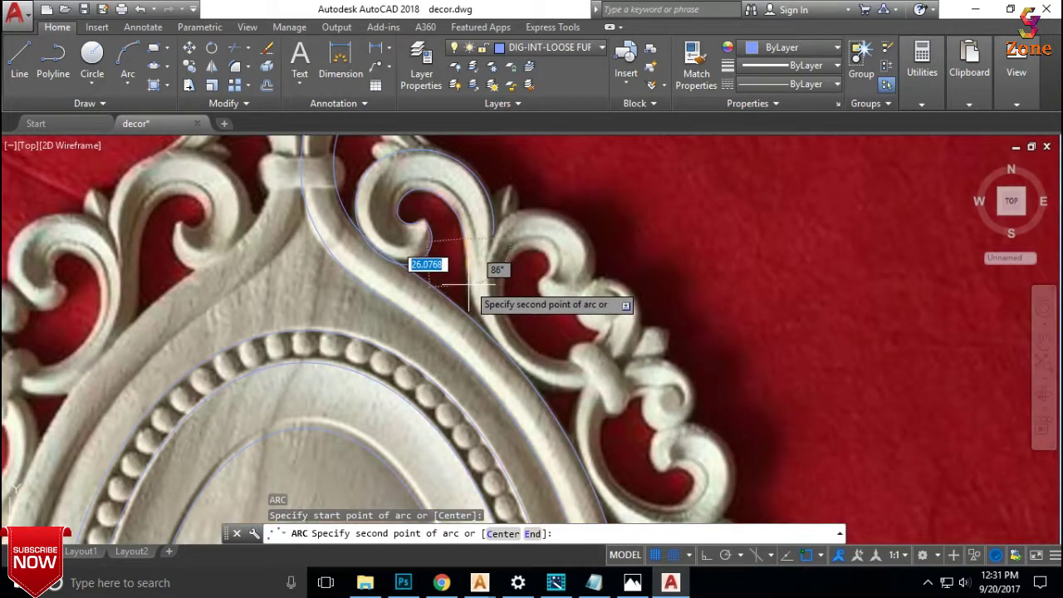
click(468, 285)
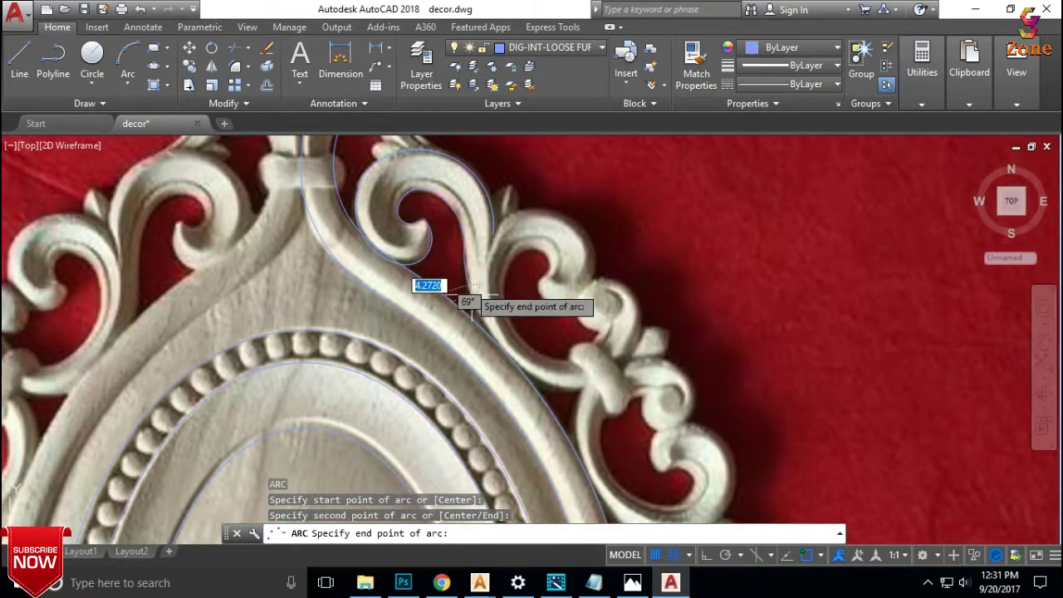
click(518, 365)
Stretch the new arcs' endpoints onto the carving and curl end, then JOIN them into the polyline.
scroll(518, 365, up, 2)
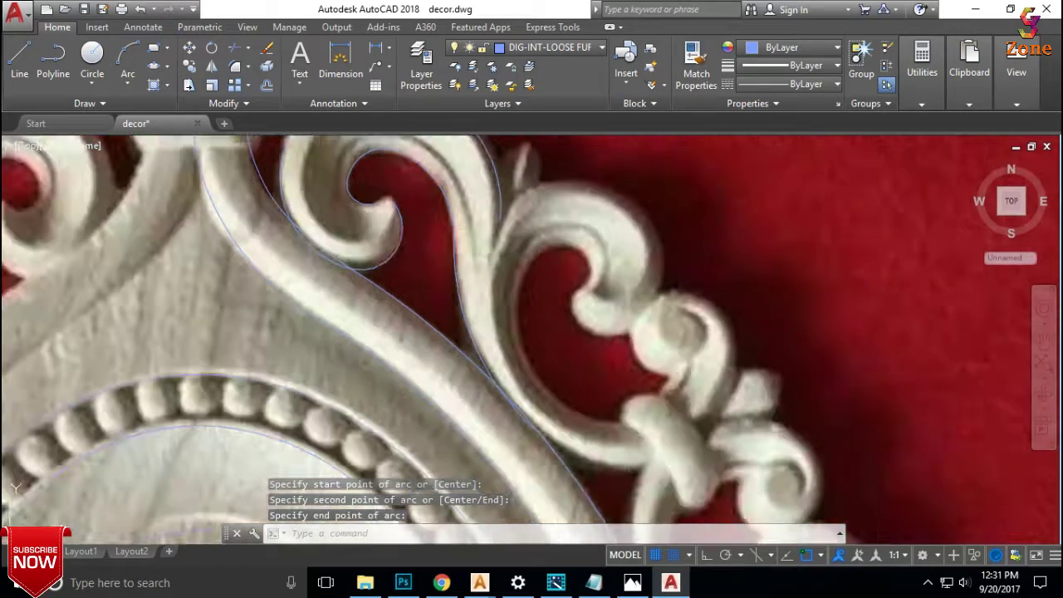
scroll(499, 332, up, 3)
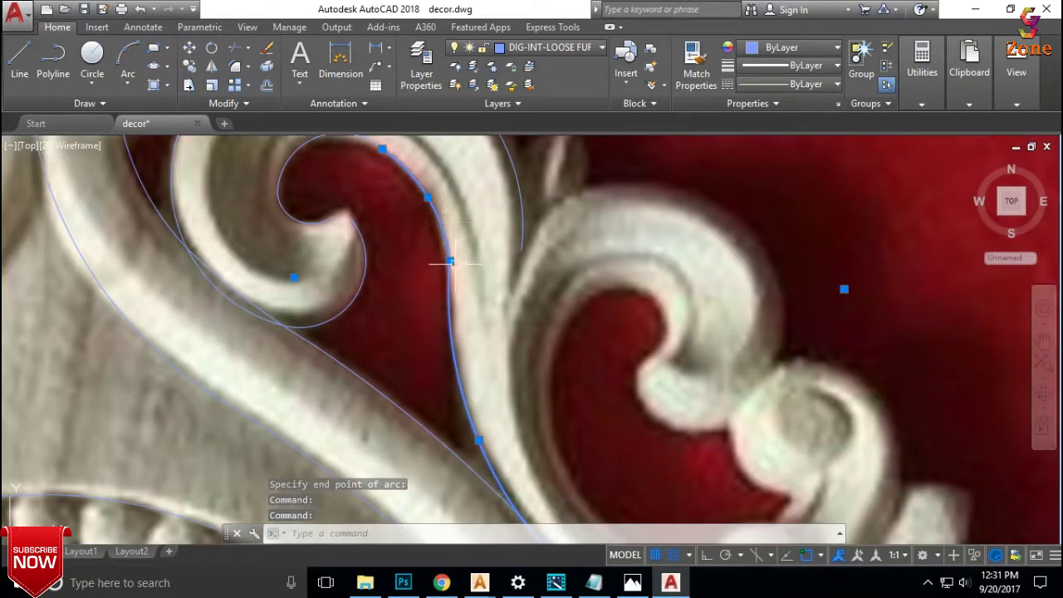
click(450, 262)
click(445, 279)
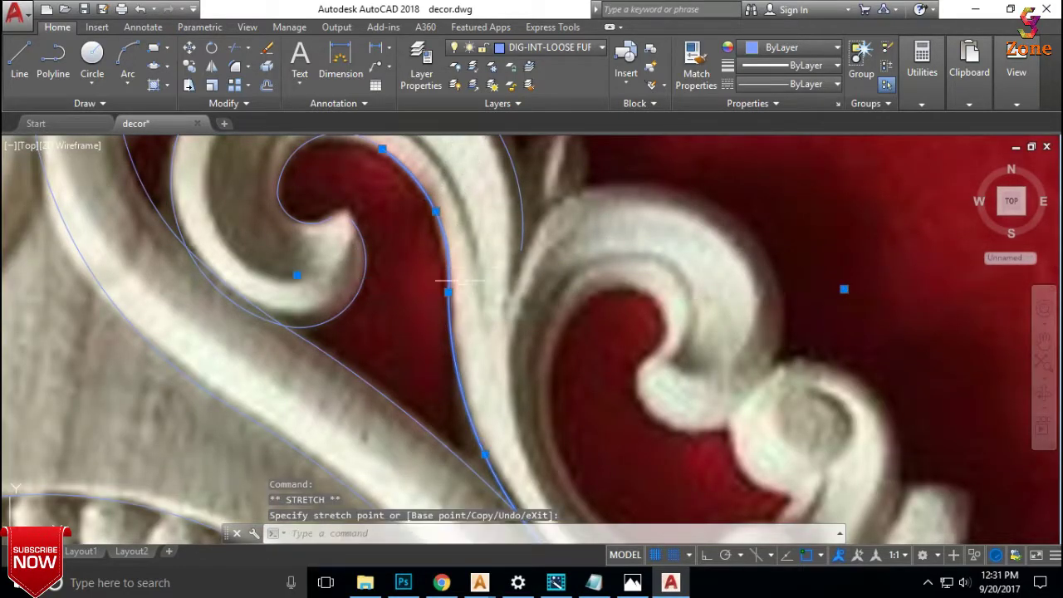
scroll(465, 291, down, 3)
scroll(437, 269, up, 4)
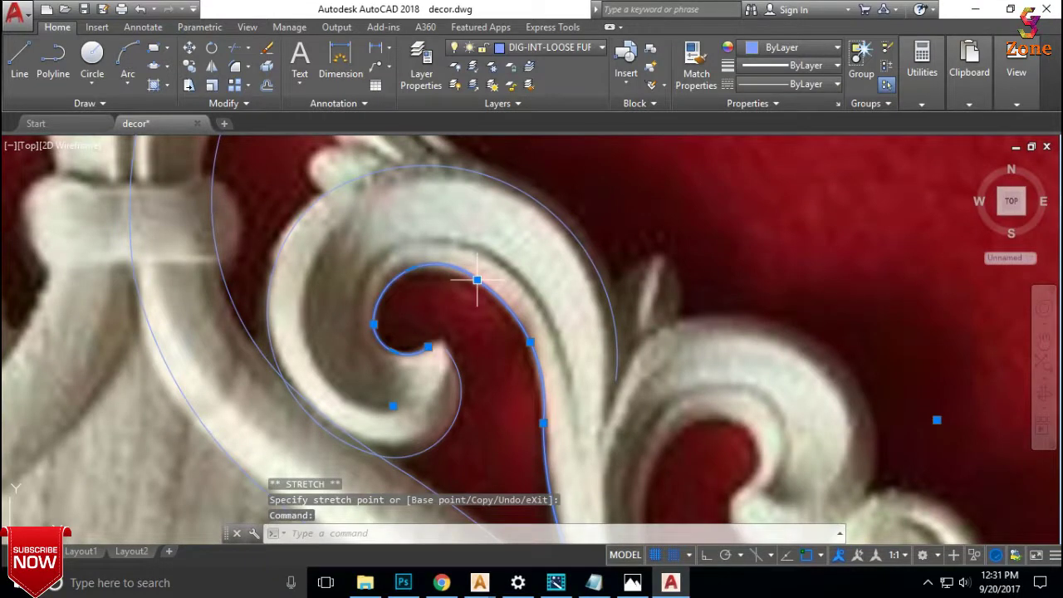
scroll(474, 283, up, 3)
click(474, 285)
click(472, 269)
scroll(474, 269, down, 3)
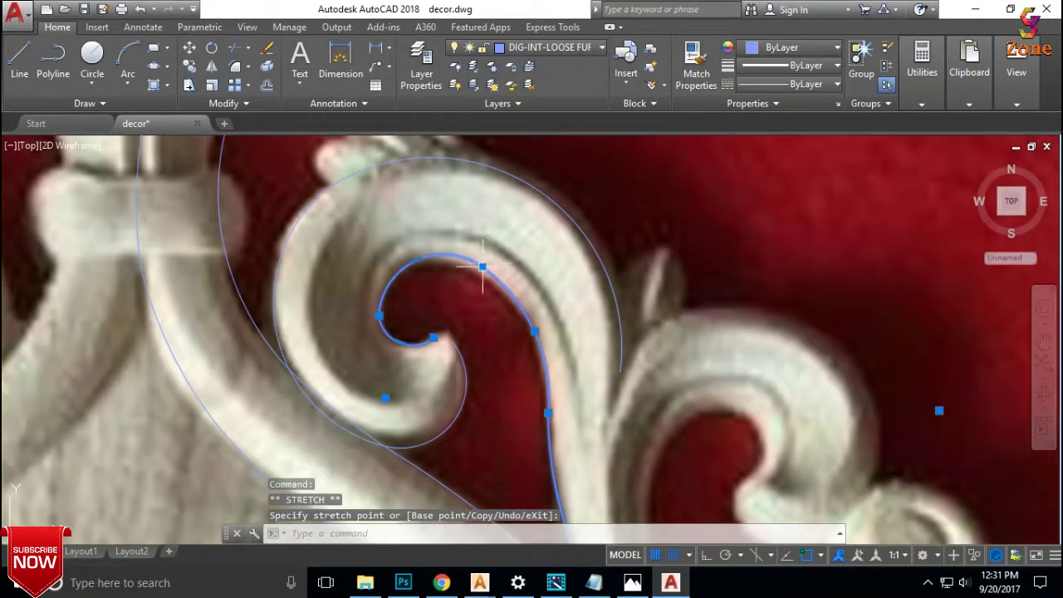
text(j)
key(Return)
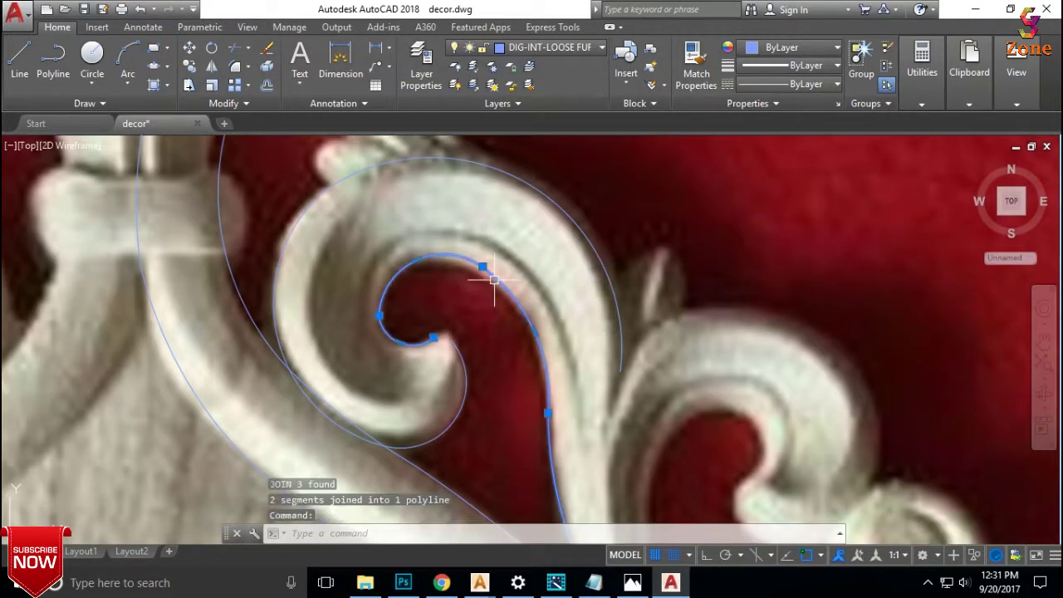
Draw another arc running further down the scroll's stem edge.
scroll(556, 304, down, 3)
middle_drag(556, 304, 528, 260)
click(129, 54)
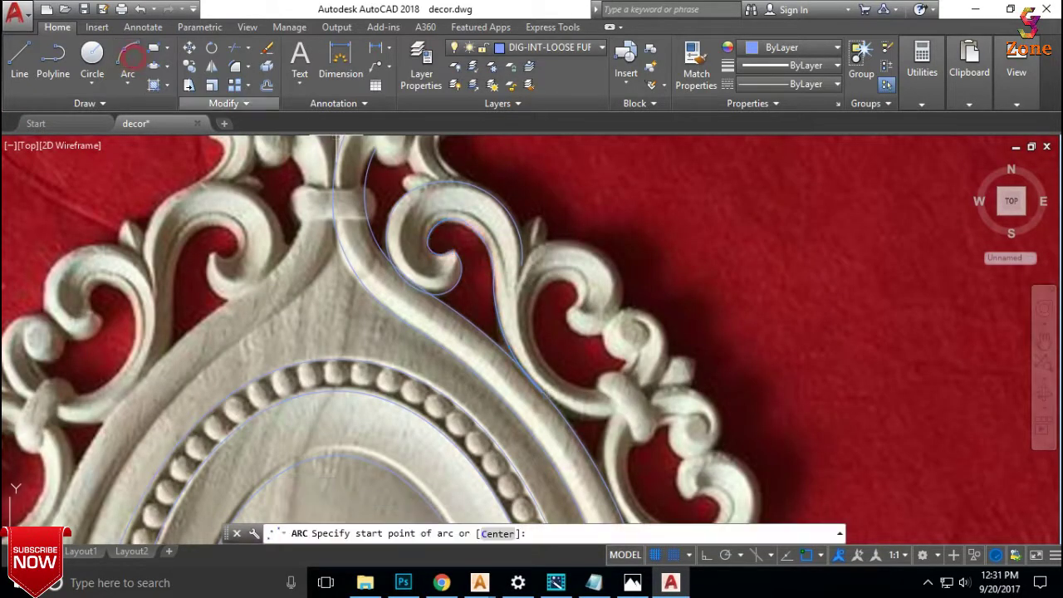
click(521, 265)
scroll(526, 290, up, 3)
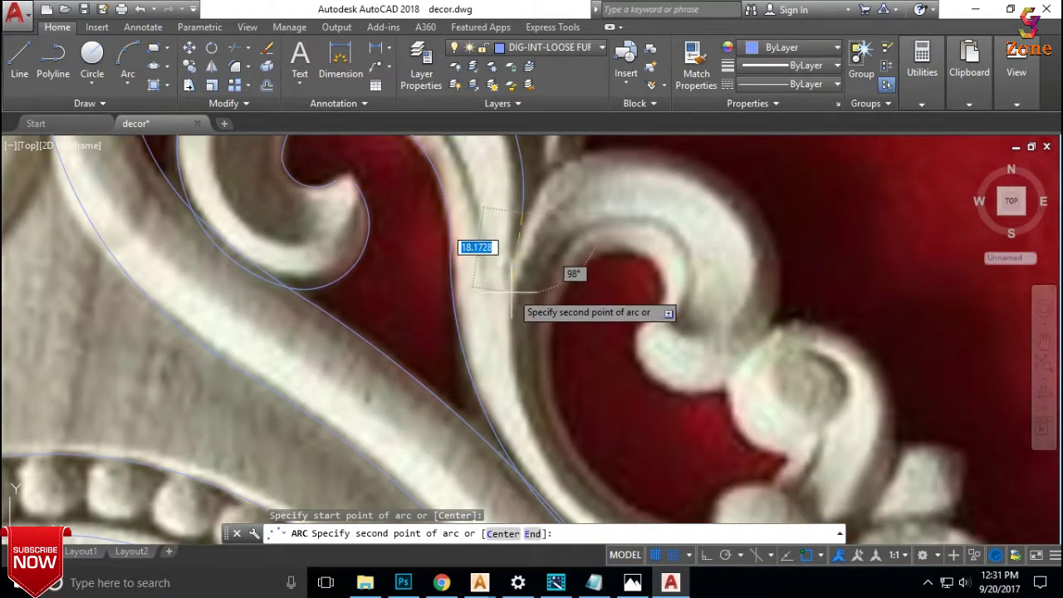
click(513, 282)
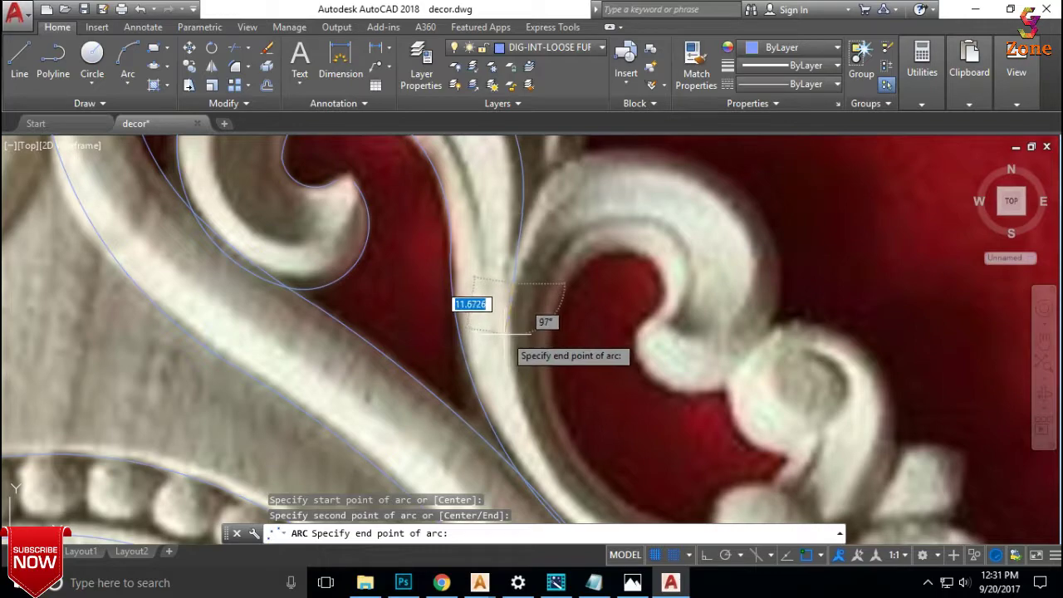
scroll(515, 336, down, 3)
scroll(526, 311, down, 2)
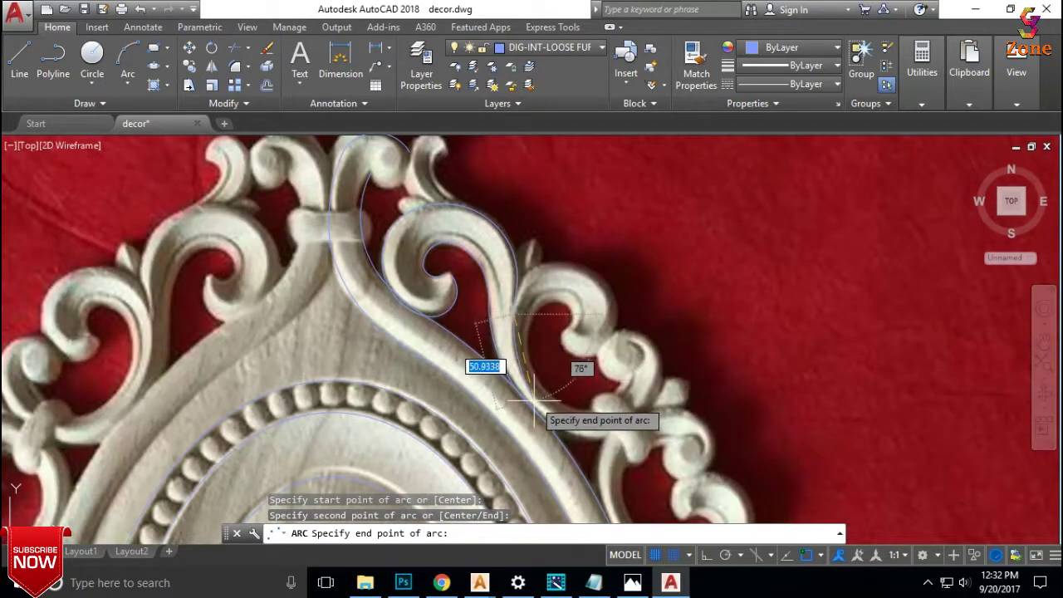
scroll(541, 351, up, 6)
click(555, 451)
scroll(553, 324, down, 5)
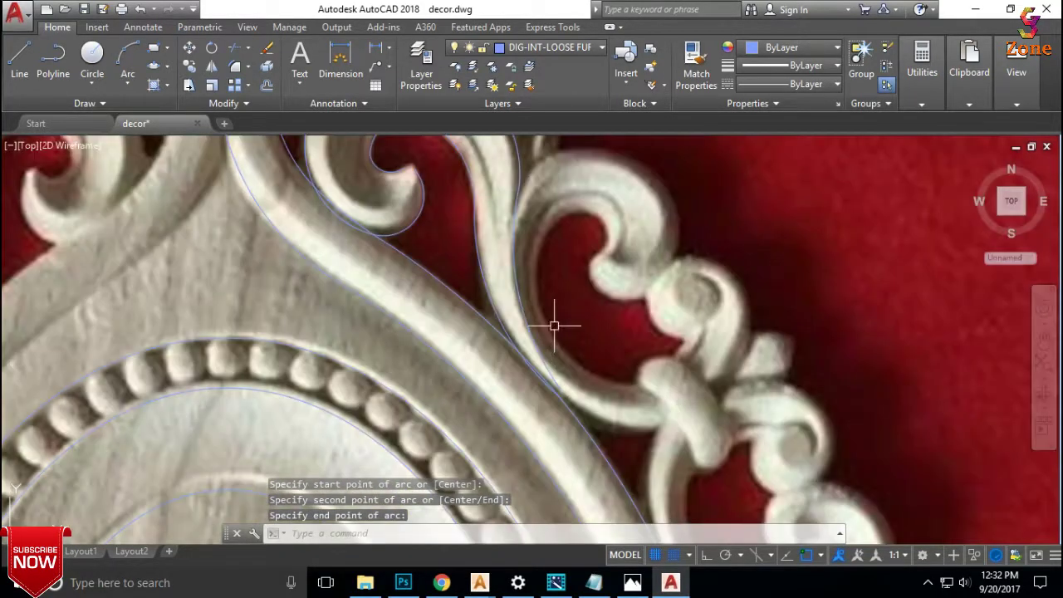
scroll(541, 285, up, 2)
scroll(555, 242, up, 4)
scroll(548, 249, up, 1)
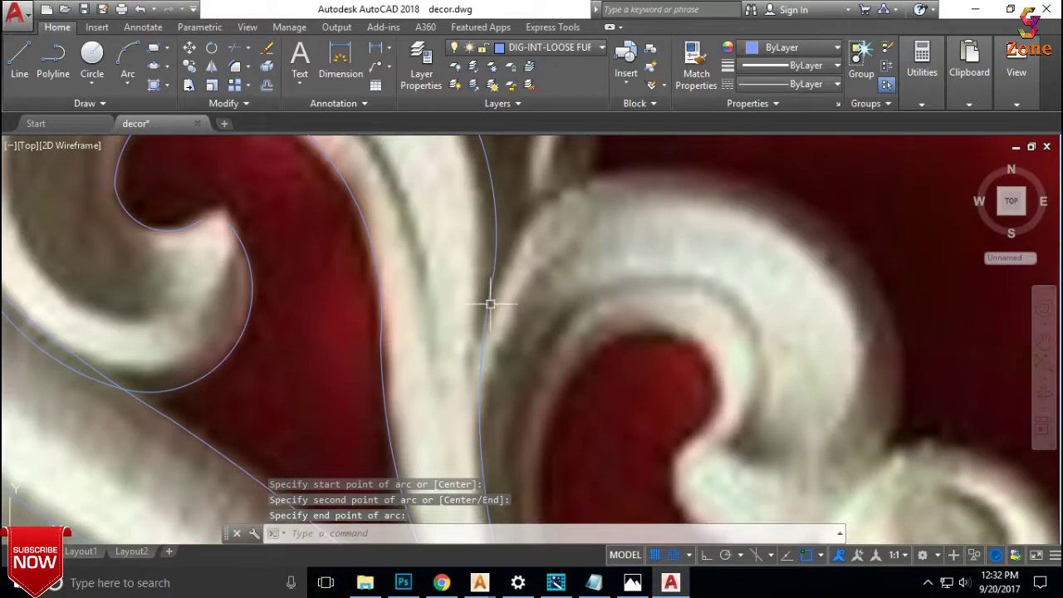
Stretch the stem arc's top endpoint onto the stem edge and JOIN it into the polyline.
click(493, 249)
click(494, 270)
click(484, 306)
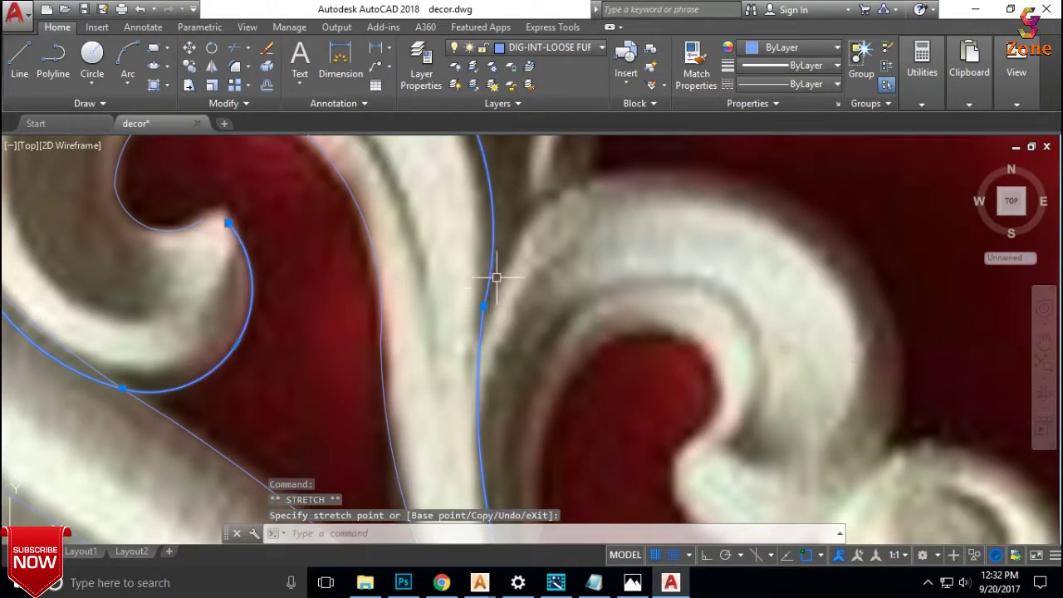
click(483, 306)
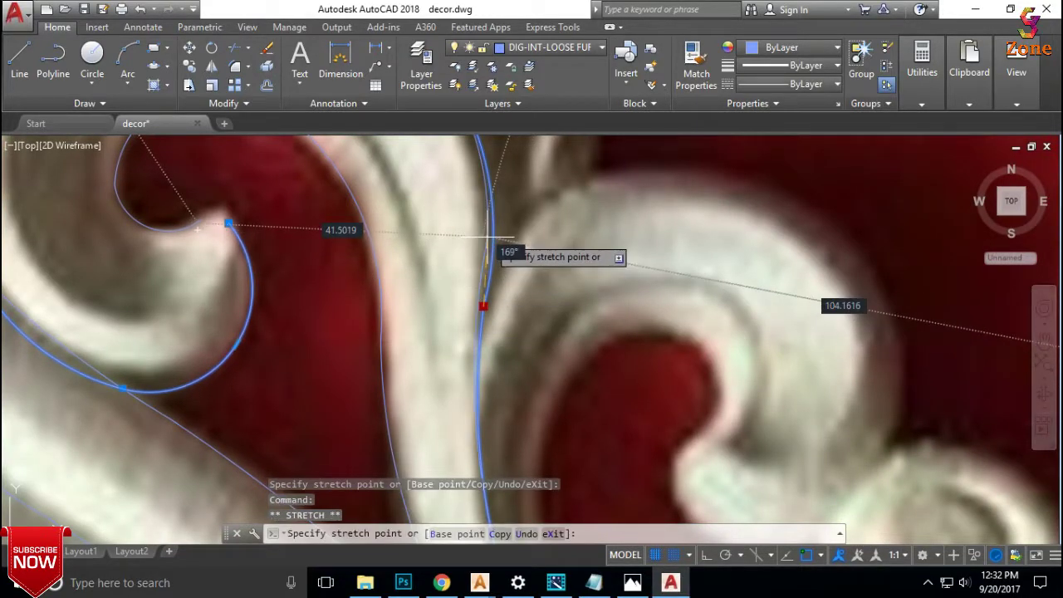
scroll(490, 241, down, 4)
key(Escape)
scroll(559, 268, down, 1)
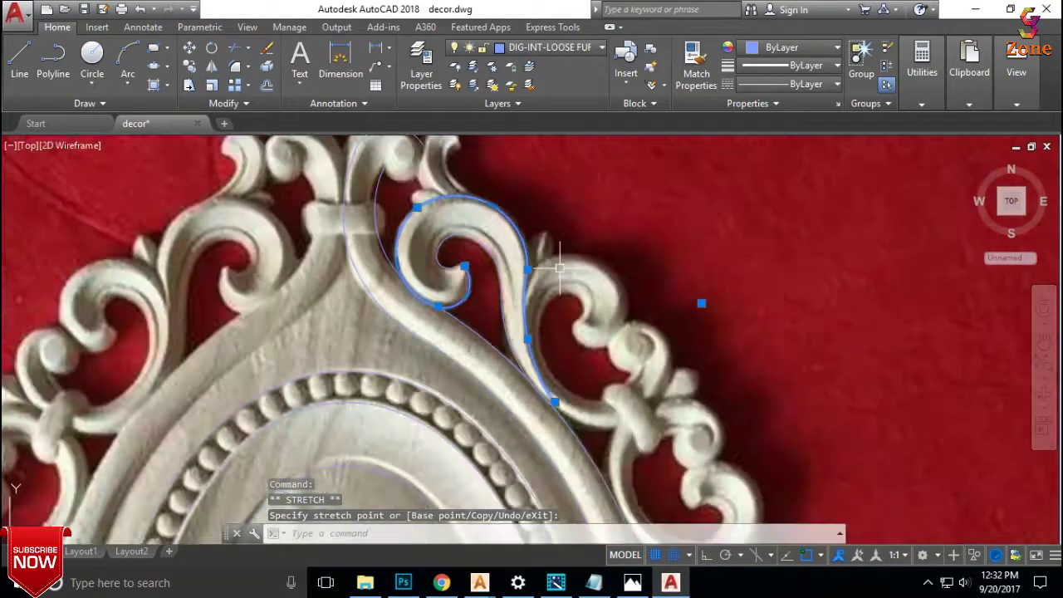
middle_drag(560, 268, 565, 275)
key(Escape)
text(j)
key(Return)
middle_drag(554, 246, 485, 239)
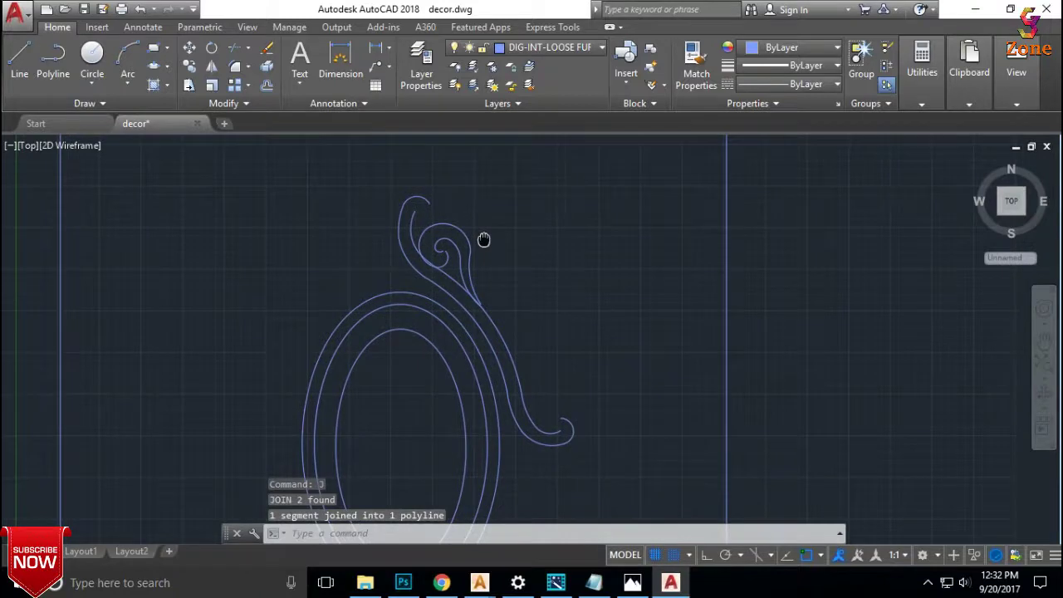
scroll(482, 239, up, 3)
Draw a 3-point arc inside the curl of the scroll right of the crest.
click(129, 52)
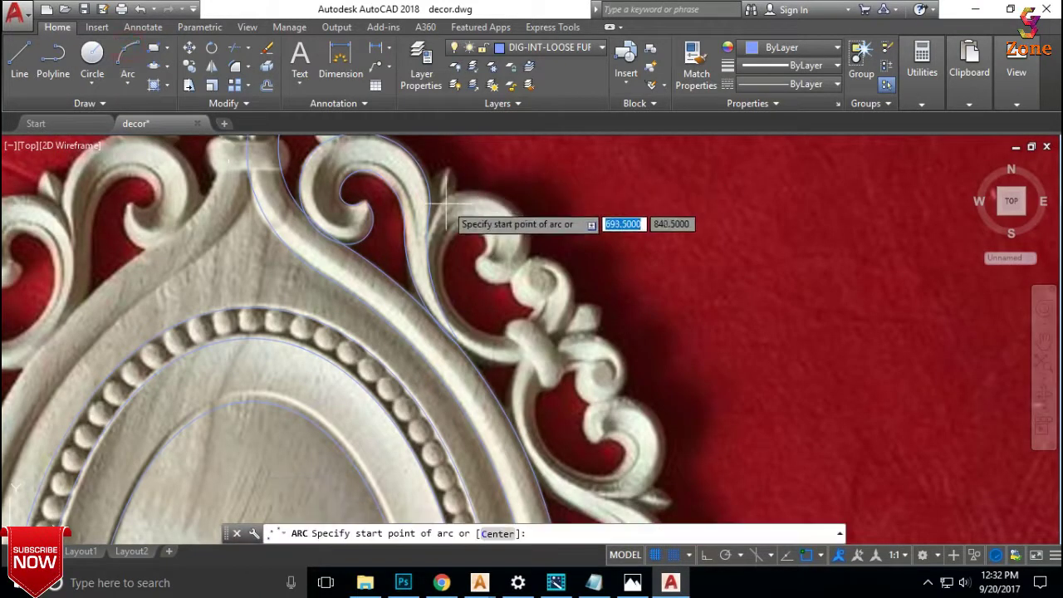
scroll(449, 204, up, 2)
scroll(532, 307, up, 2)
click(475, 289)
click(495, 329)
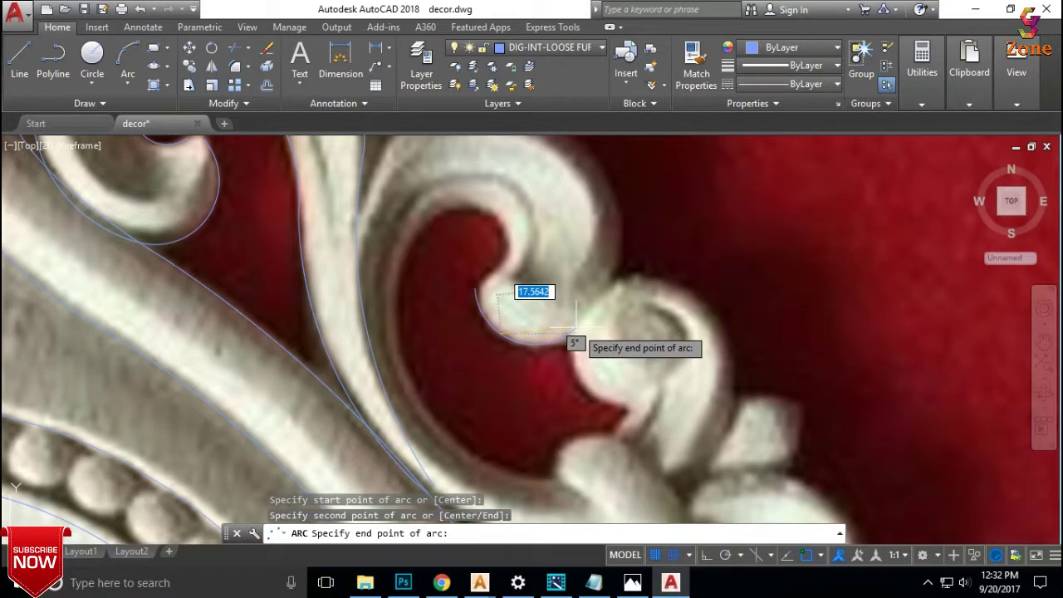
click(575, 330)
Continue with a second arc following the curl to its end.
key(Return)
click(576, 326)
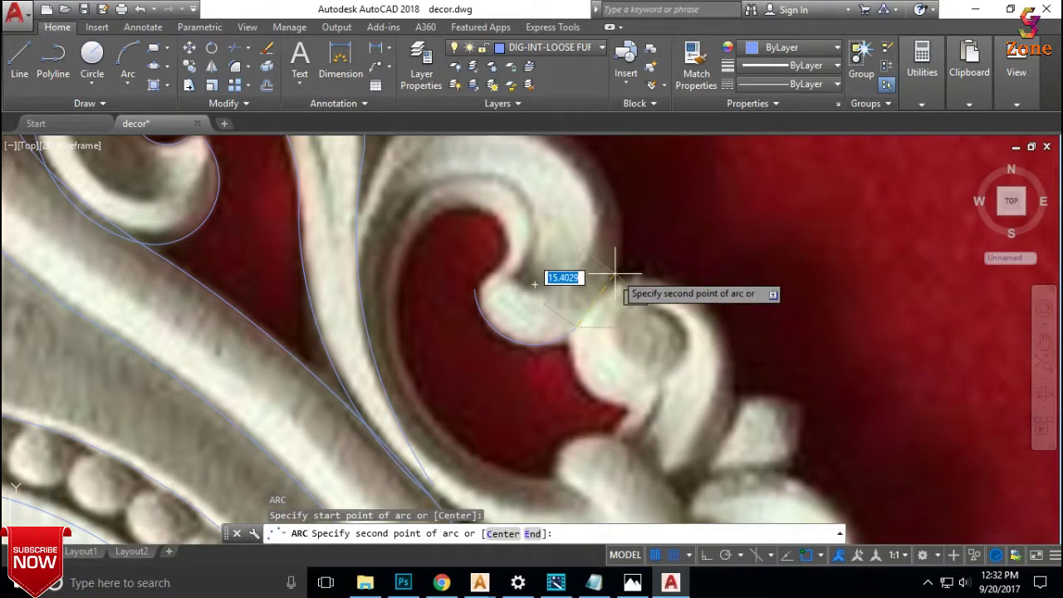
click(619, 242)
middle_drag(606, 178, 622, 218)
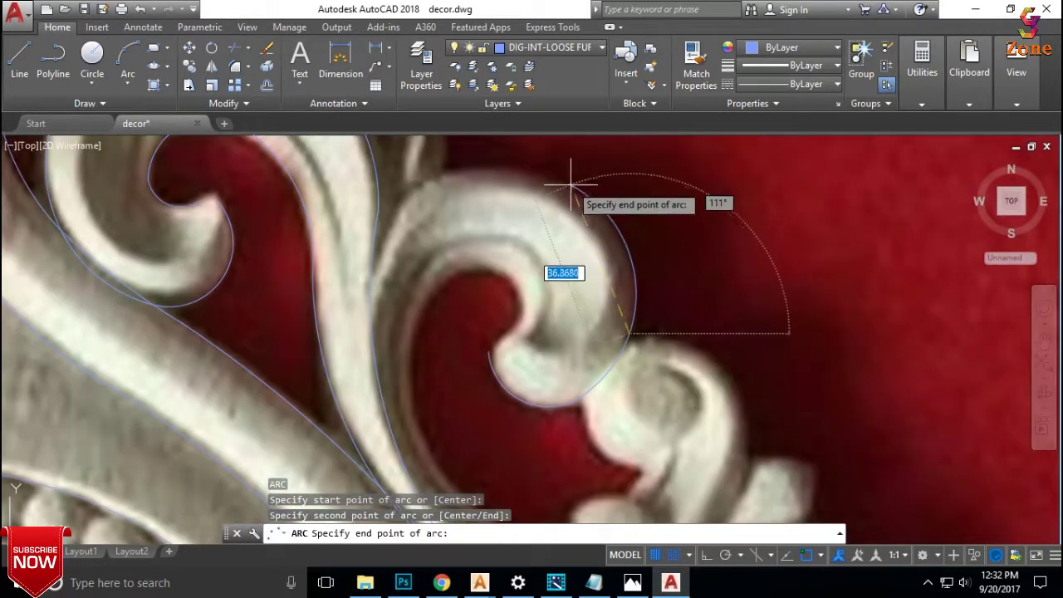
click(525, 166)
scroll(631, 240, down, 2)
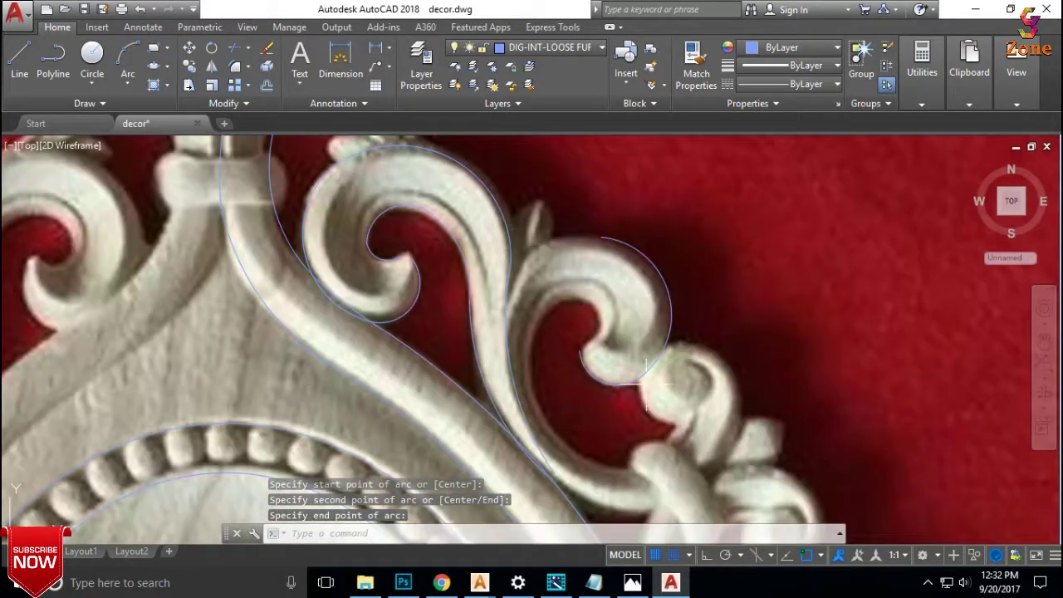
scroll(649, 368, up, 4)
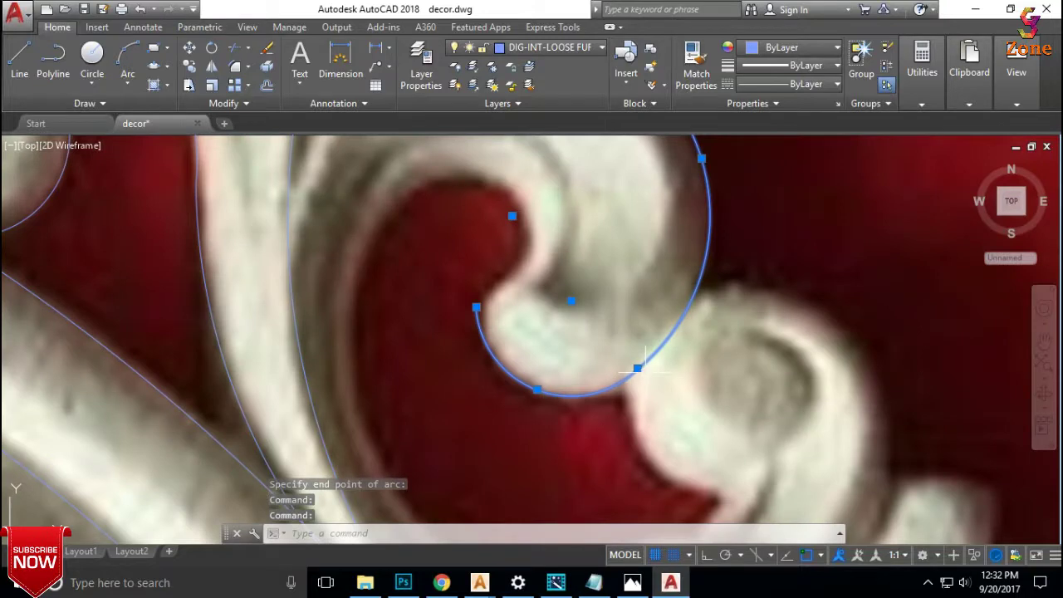
Stretch the arc's end grip onto the carved edge.
click(636, 368)
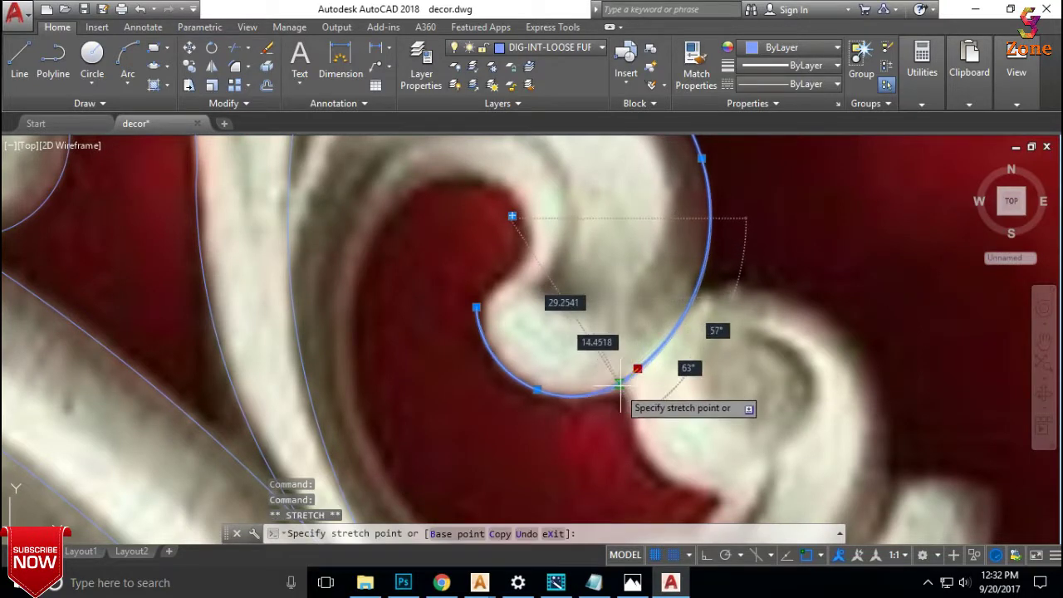
click(648, 373)
scroll(690, 385, down, 4)
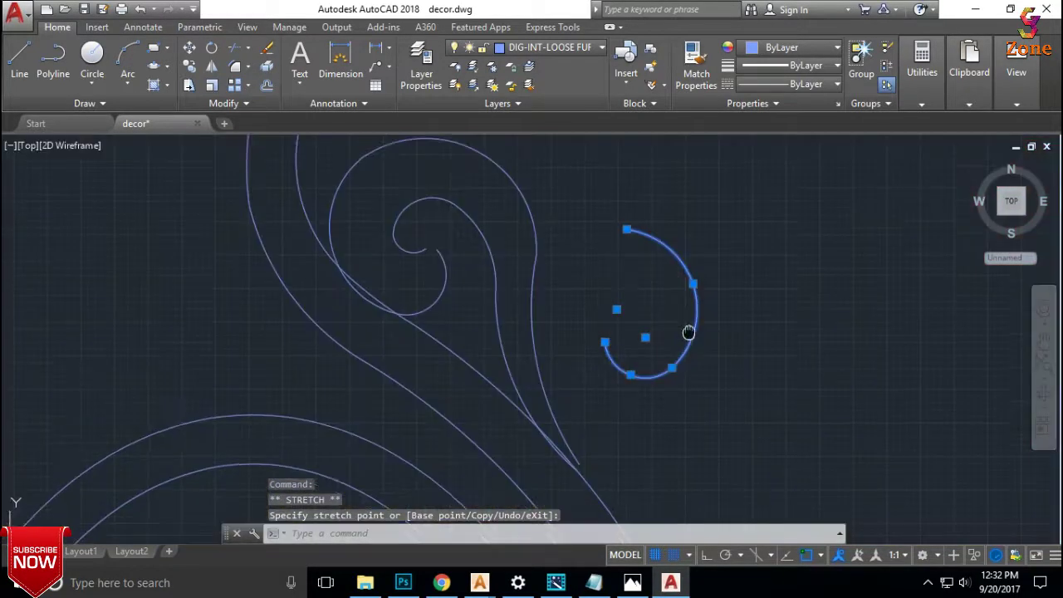
click(128, 62)
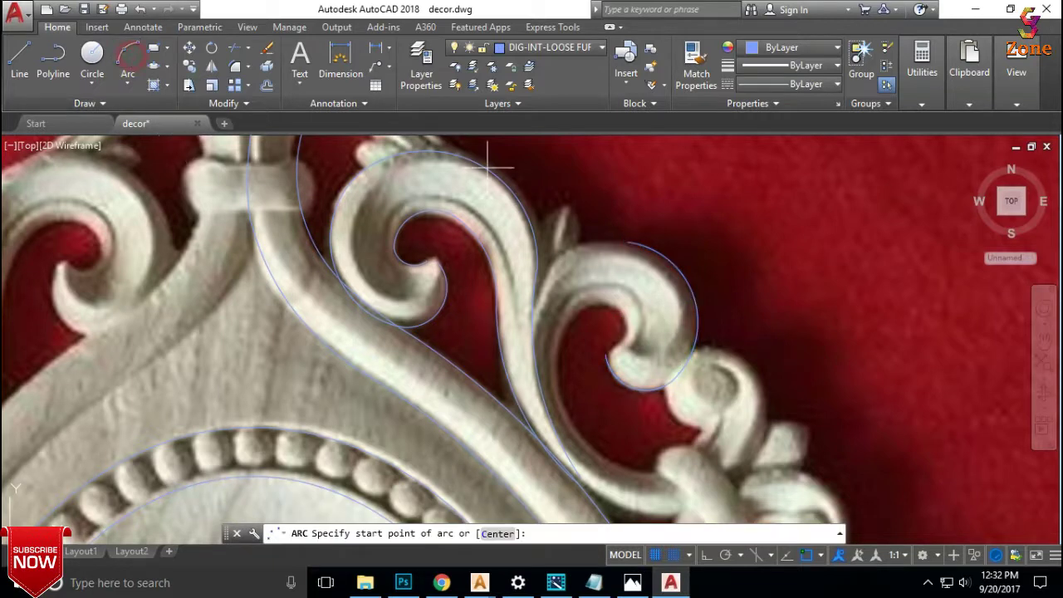
Trace the scroll's top round with a 3-point arc and stretch its end grip to the photo.
scroll(614, 229, up, 2)
click(616, 238)
click(507, 249)
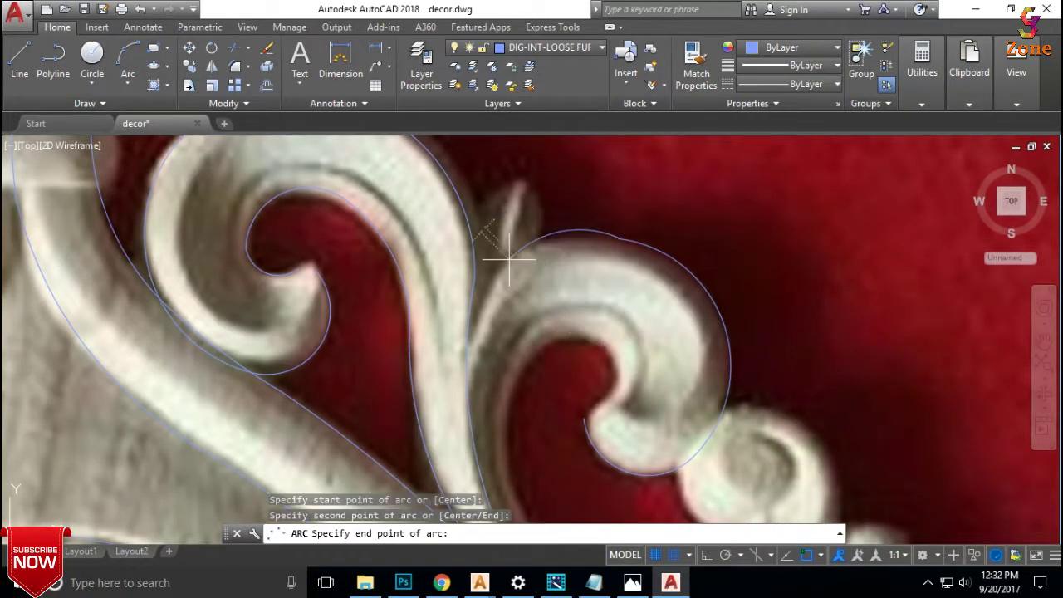
click(480, 305)
click(571, 232)
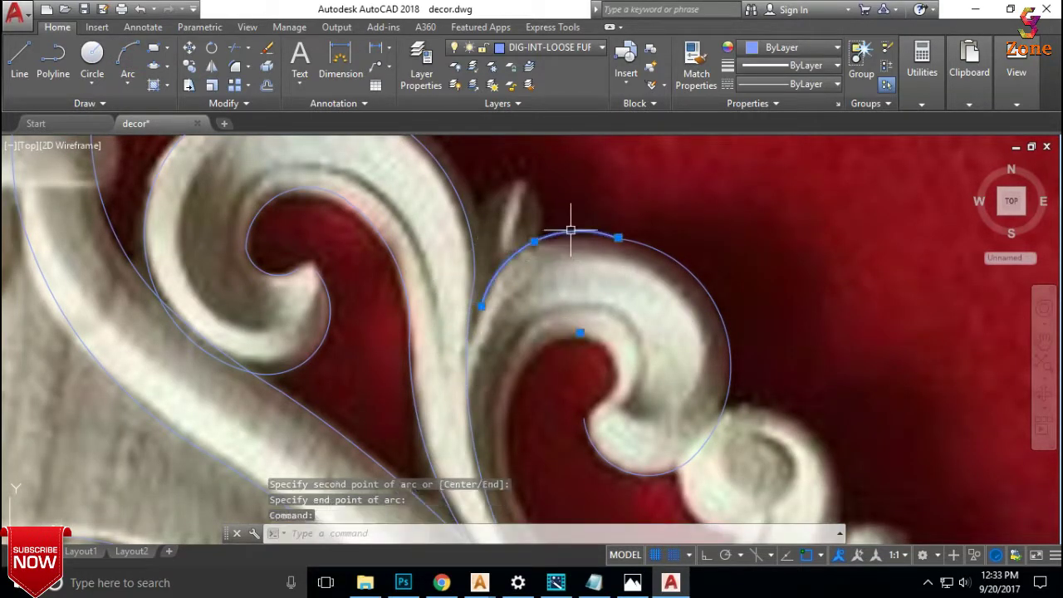
scroll(586, 241, up, 3)
click(421, 248)
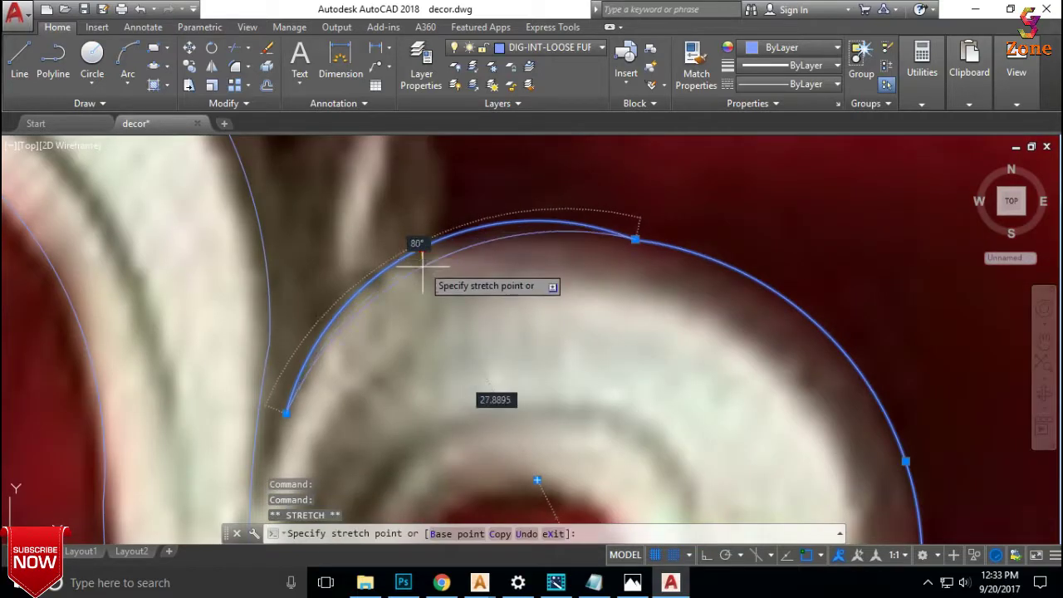
scroll(423, 278, down, 3)
middle_drag(699, 305, 702, 288)
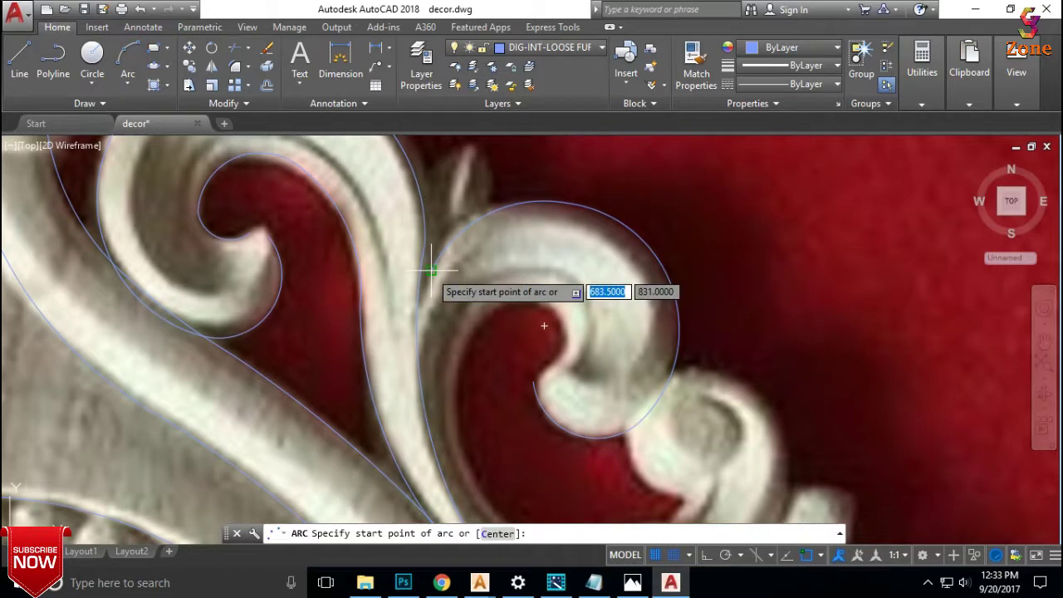
Add a long arc down the scroll's outer edge and stretch its upper end to meet the stem.
click(438, 281)
scroll(438, 280, down, 2)
middle_drag(439, 332, 440, 249)
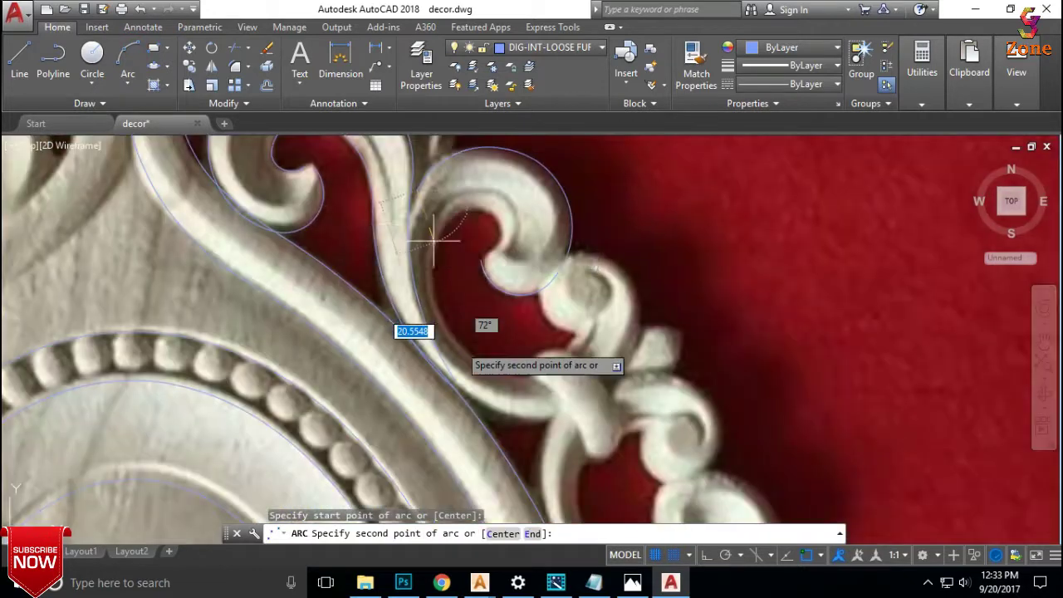
click(395, 256)
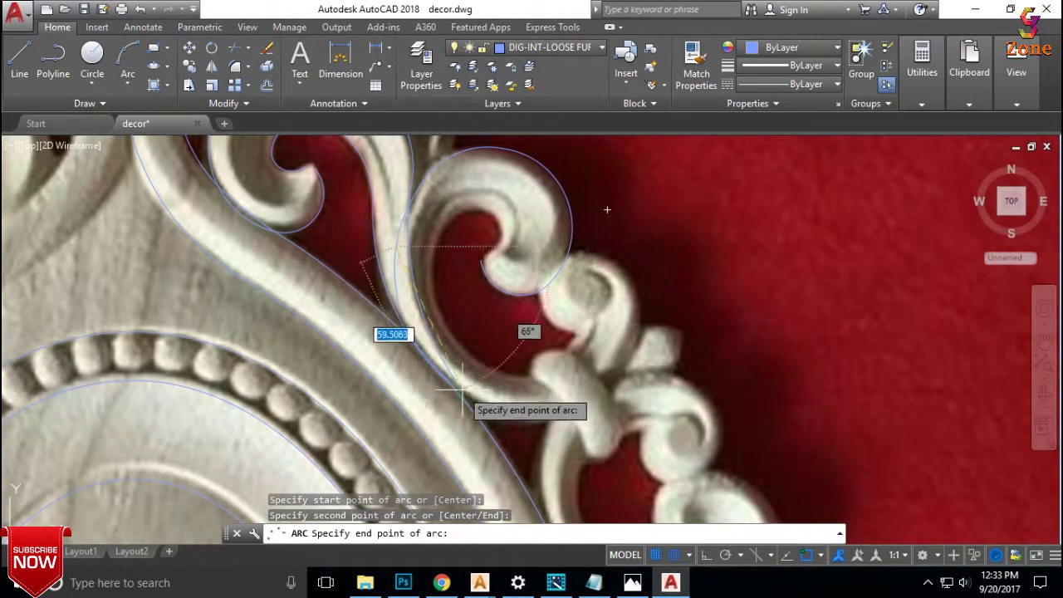
click(547, 412)
scroll(485, 328, up, 5)
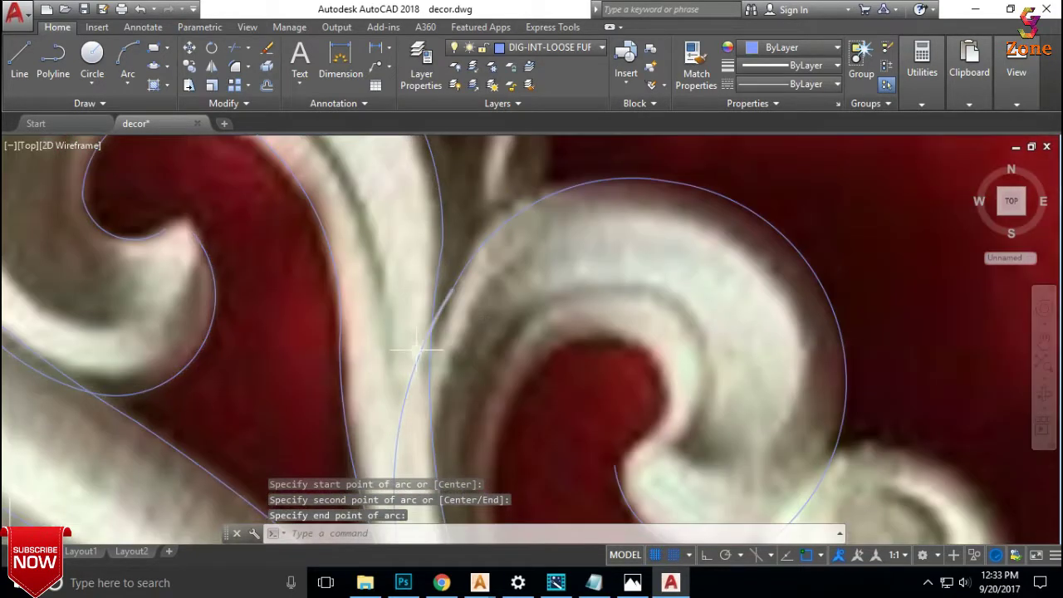
click(454, 284)
click(454, 288)
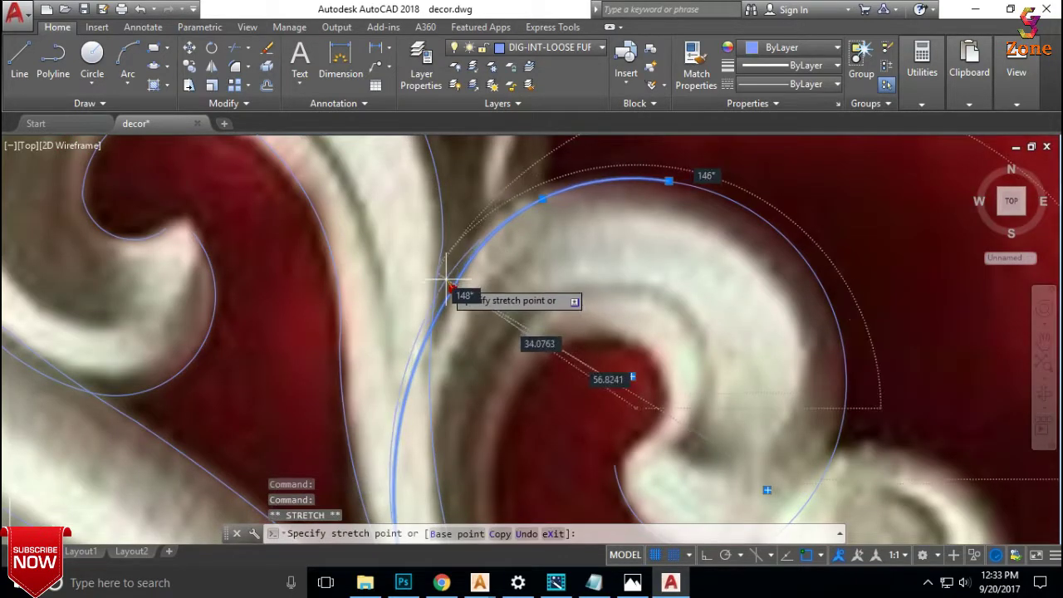
scroll(448, 283, down, 4)
middle_drag(546, 303, 546, 282)
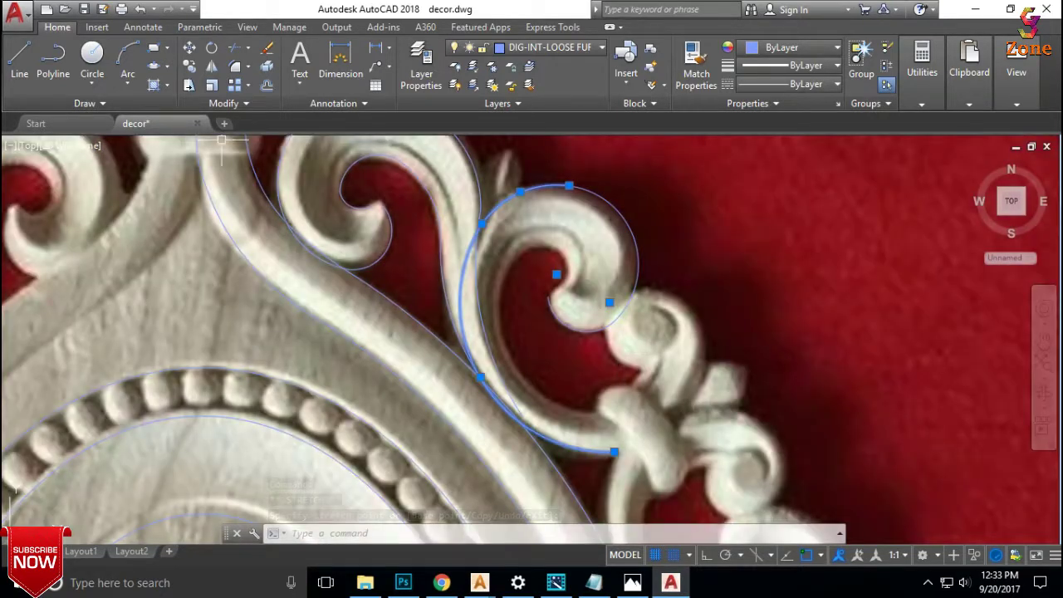
click(125, 54)
scroll(606, 461, up, 3)
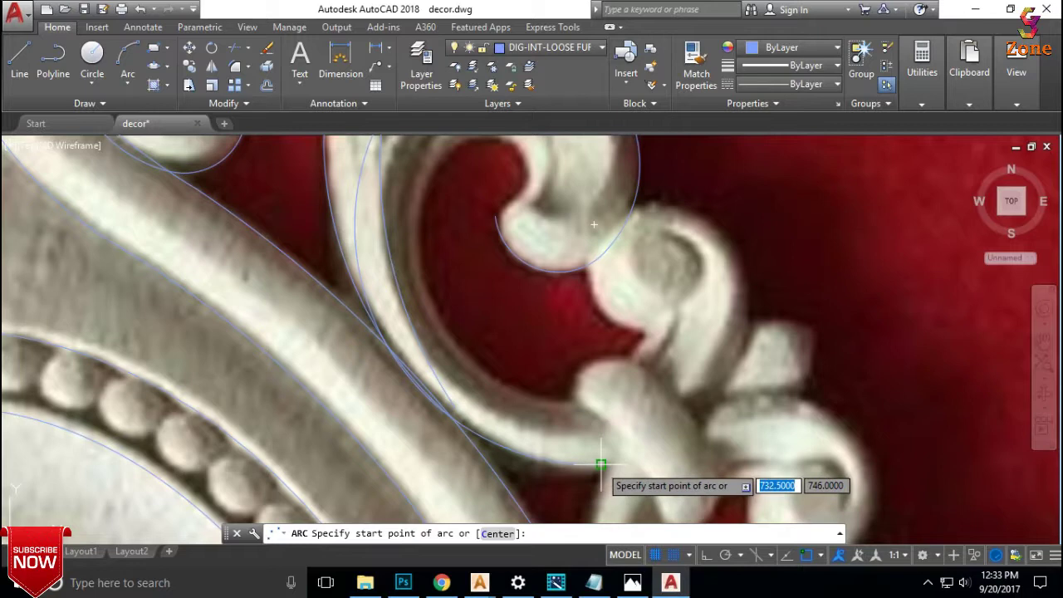
Trace an arc from the curl's lower tip over the lobe and move its bottom point onto the carving.
click(602, 463)
click(664, 431)
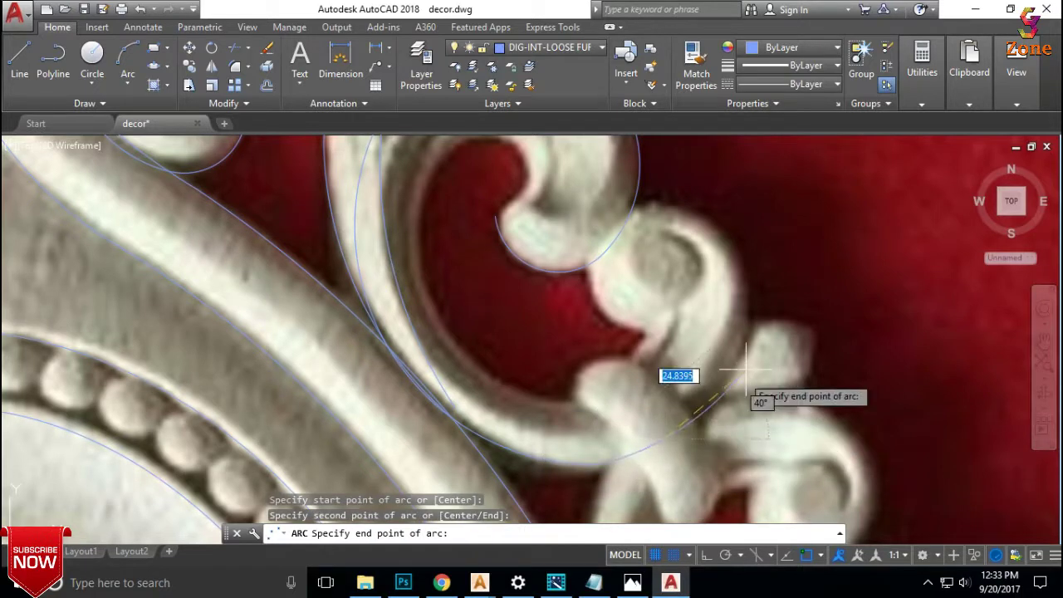
click(745, 320)
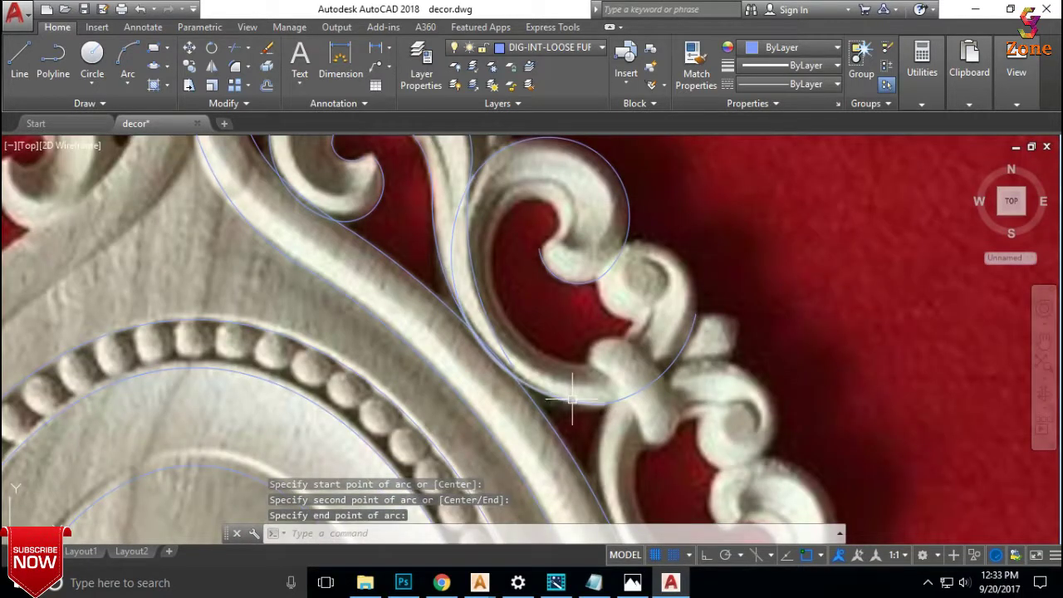
click(631, 389)
scroll(631, 390, up, 5)
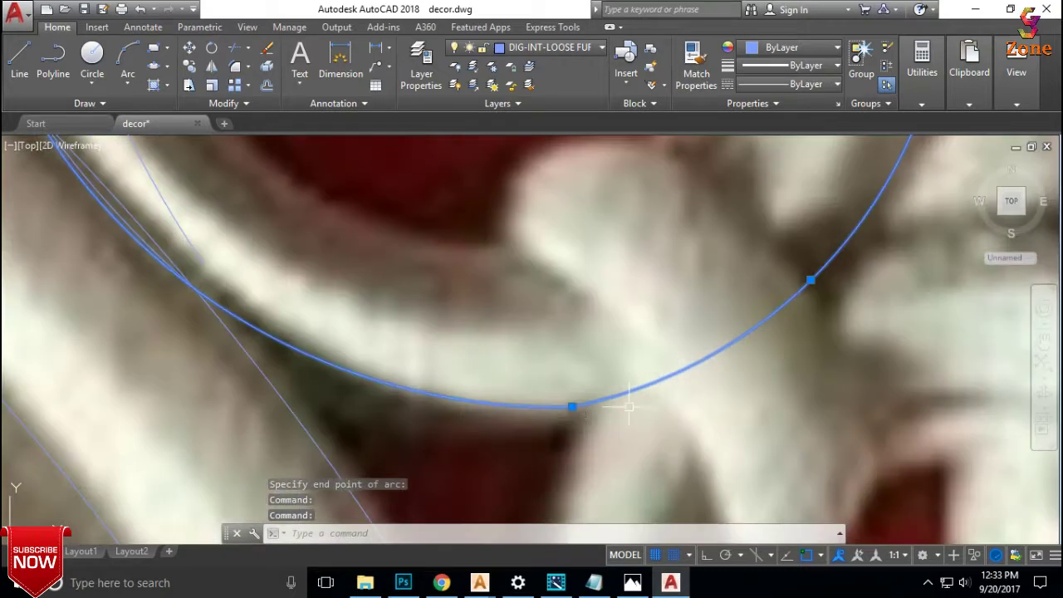
click(572, 407)
click(588, 380)
scroll(590, 382, down, 5)
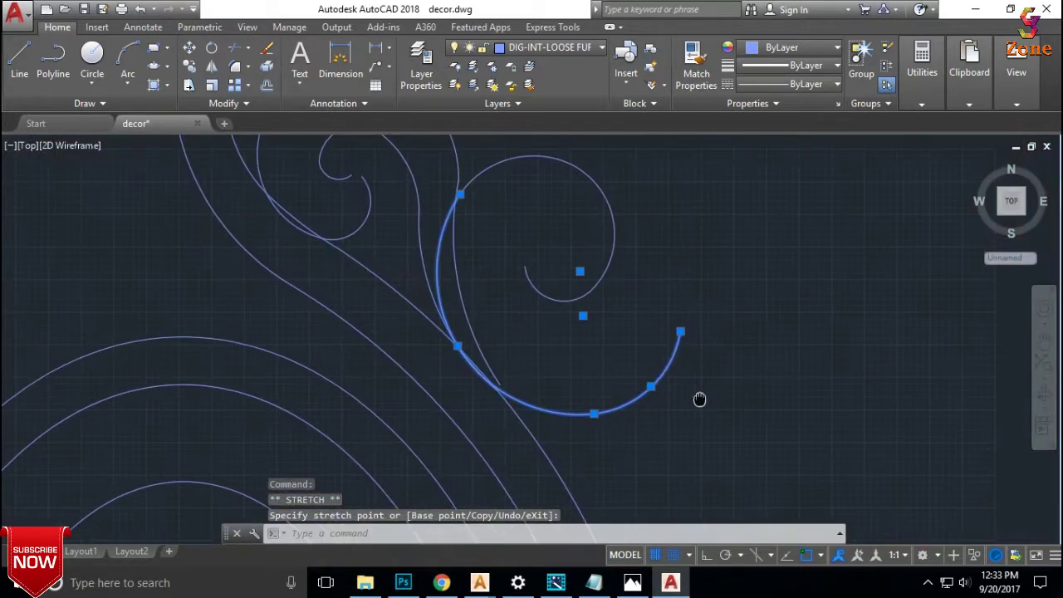
scroll(341, 234, up, 5)
Begin an arc over the small lobe, then cancel it unfinished.
click(128, 57)
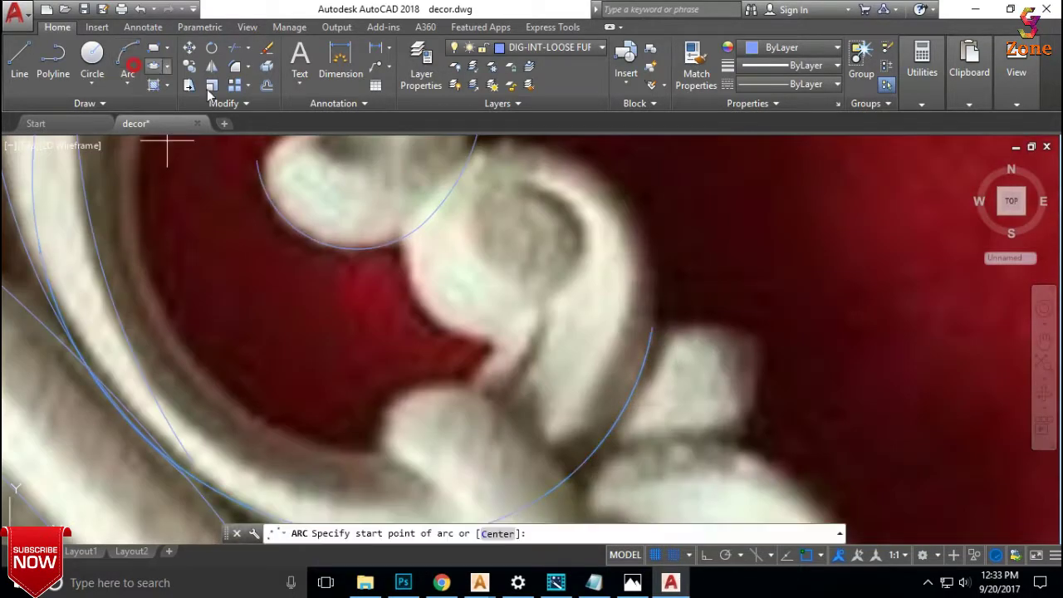
click(649, 324)
click(639, 194)
scroll(636, 204, down, 3)
middle_drag(636, 208, 653, 261)
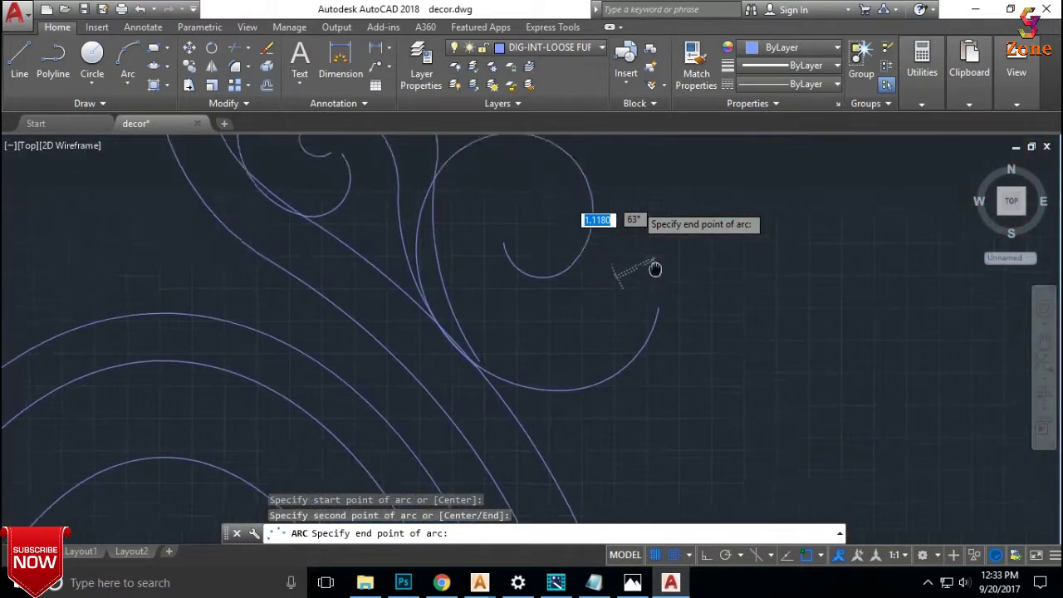
scroll(653, 261, up, 2)
key(Escape)
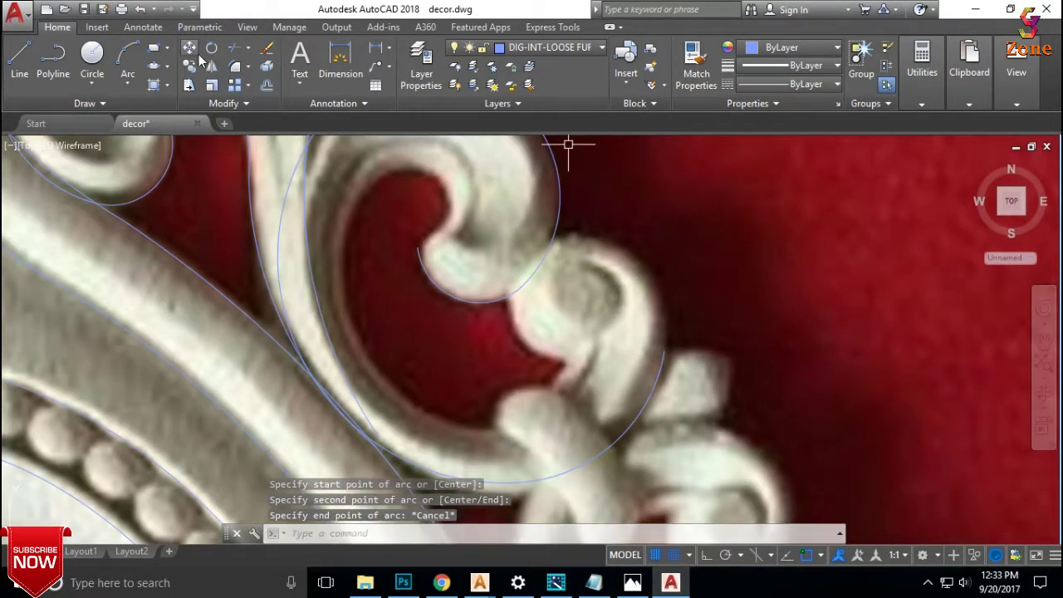
Redraw the arc around the small lobe's top and reshape one of its points.
click(130, 58)
click(661, 352)
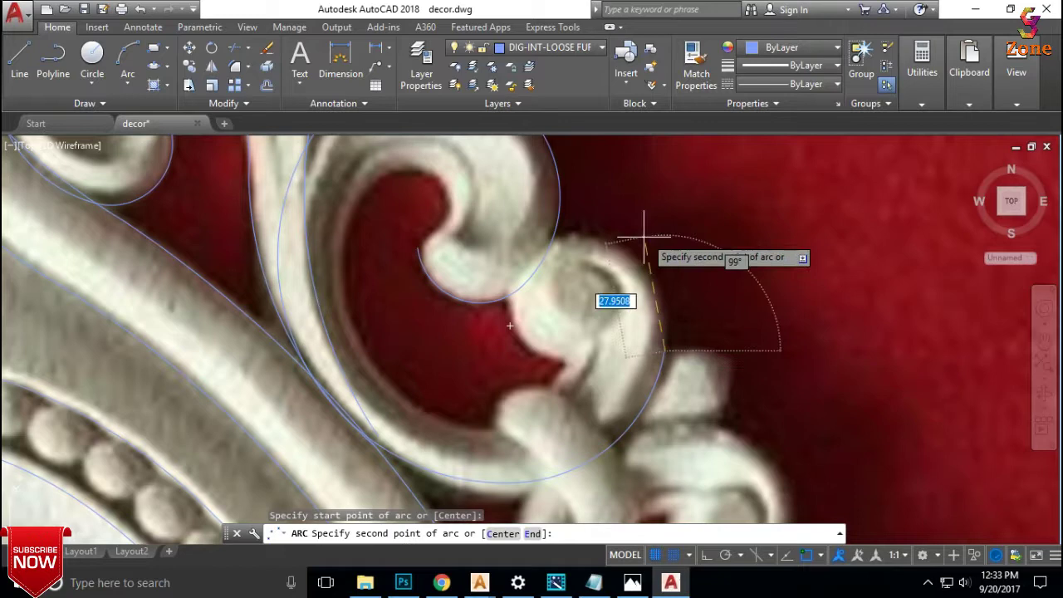
click(647, 264)
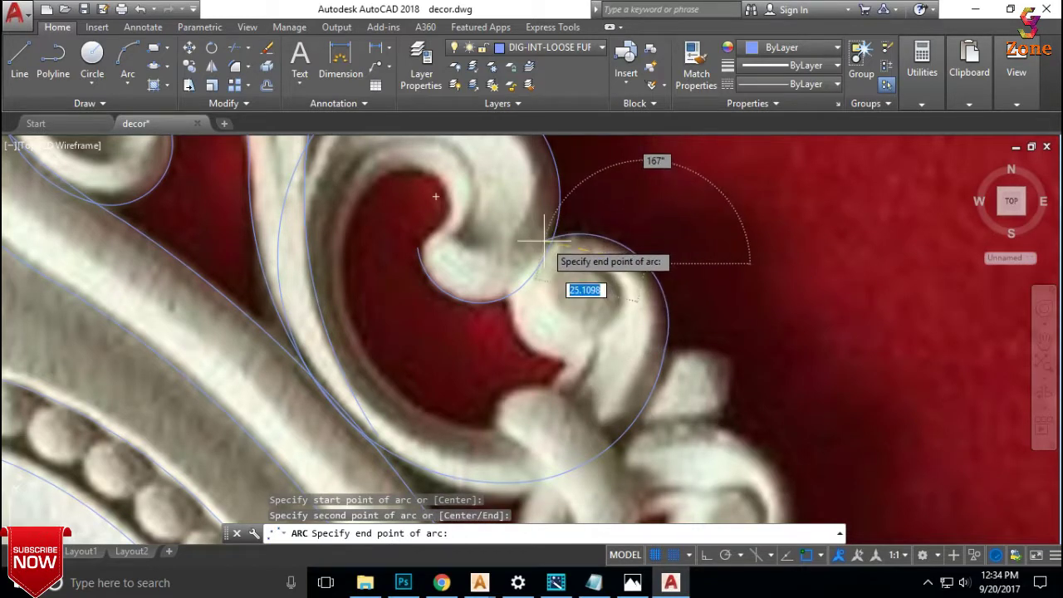
click(545, 243)
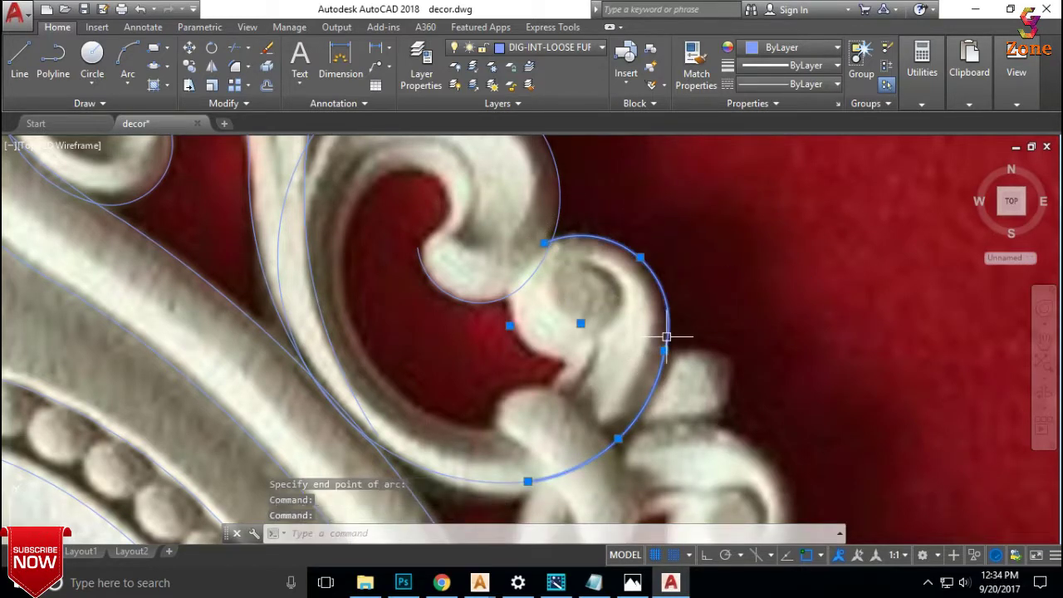
scroll(666, 337, up, 4)
click(651, 335)
scroll(702, 294, down, 4)
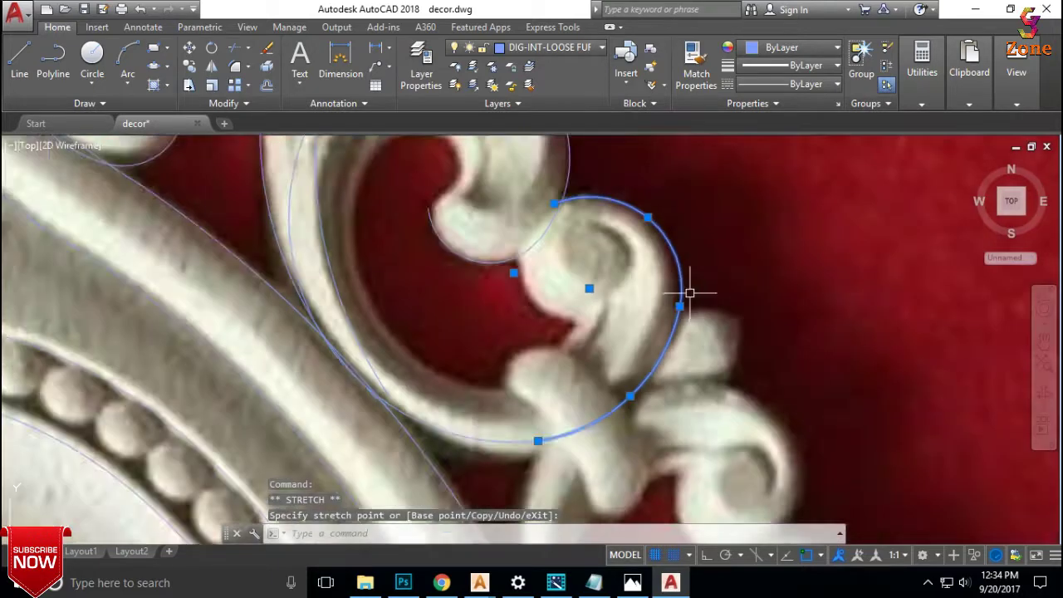
middle_drag(690, 292, 690, 307)
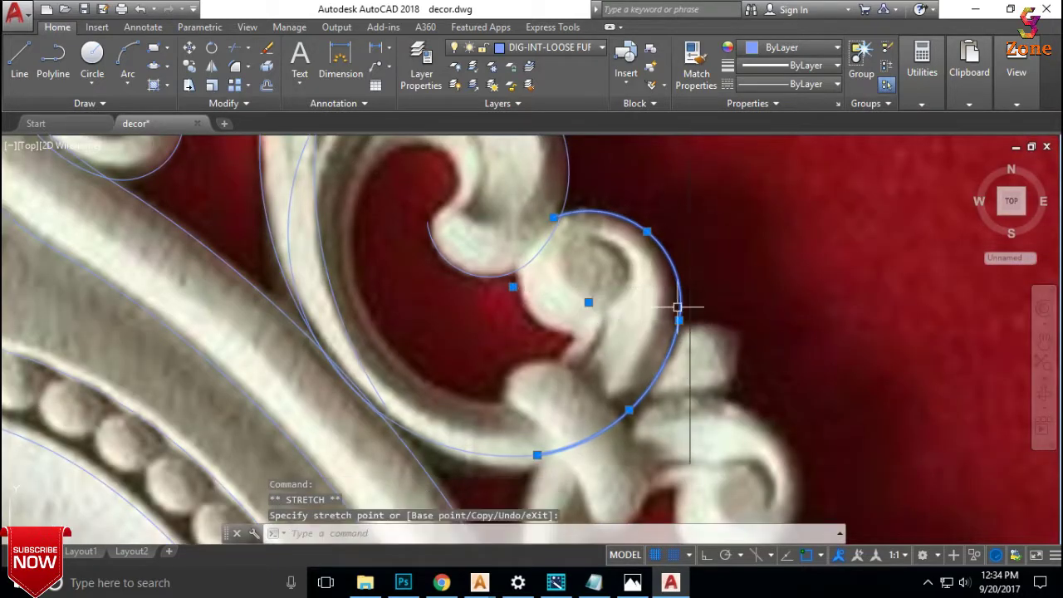
scroll(580, 244, down, 2)
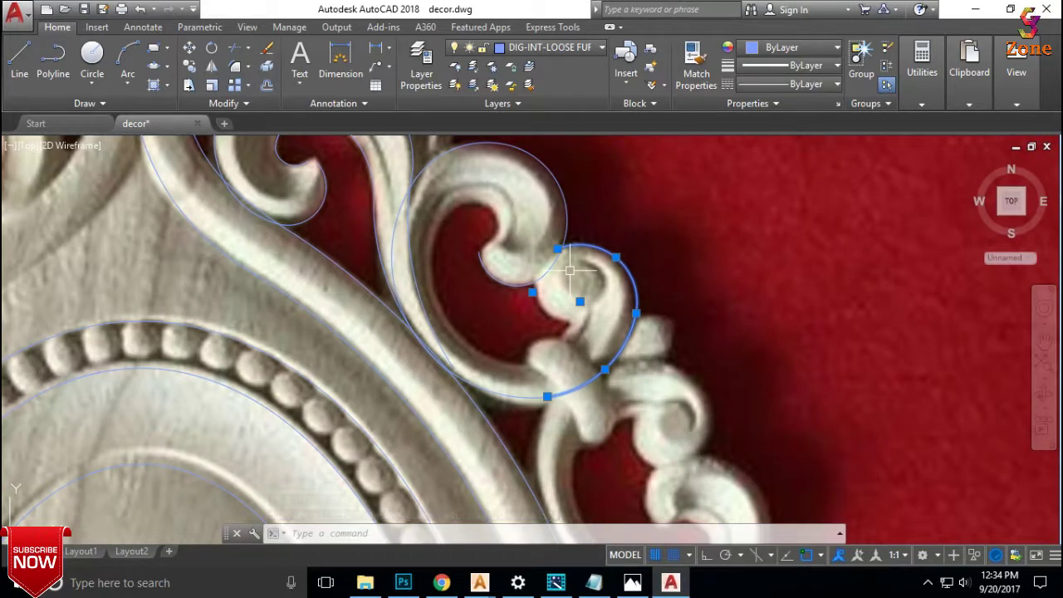
scroll(569, 271, up, 4)
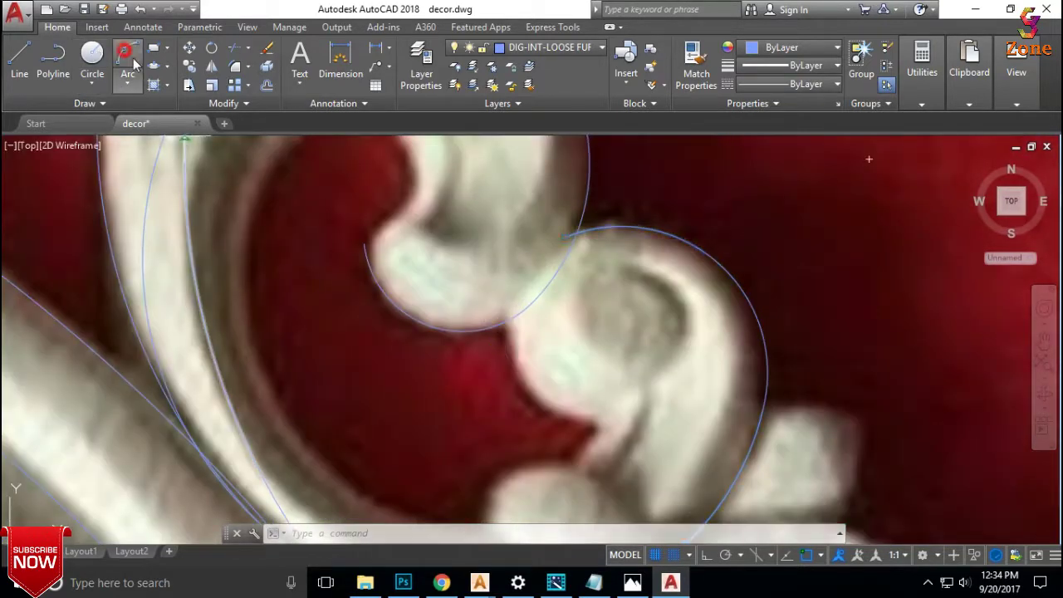
Start another arc along the curl and cancel it.
click(130, 60)
click(566, 235)
click(520, 336)
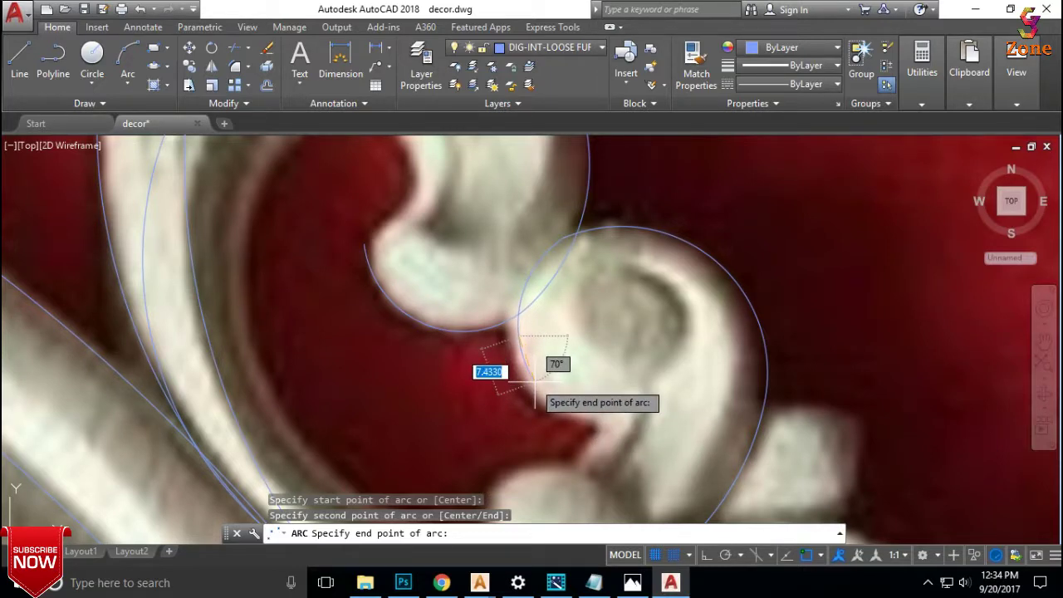
key(Escape)
scroll(536, 384, down, 5)
Draw a 3-point arc following the curl's carving edge.
click(128, 60)
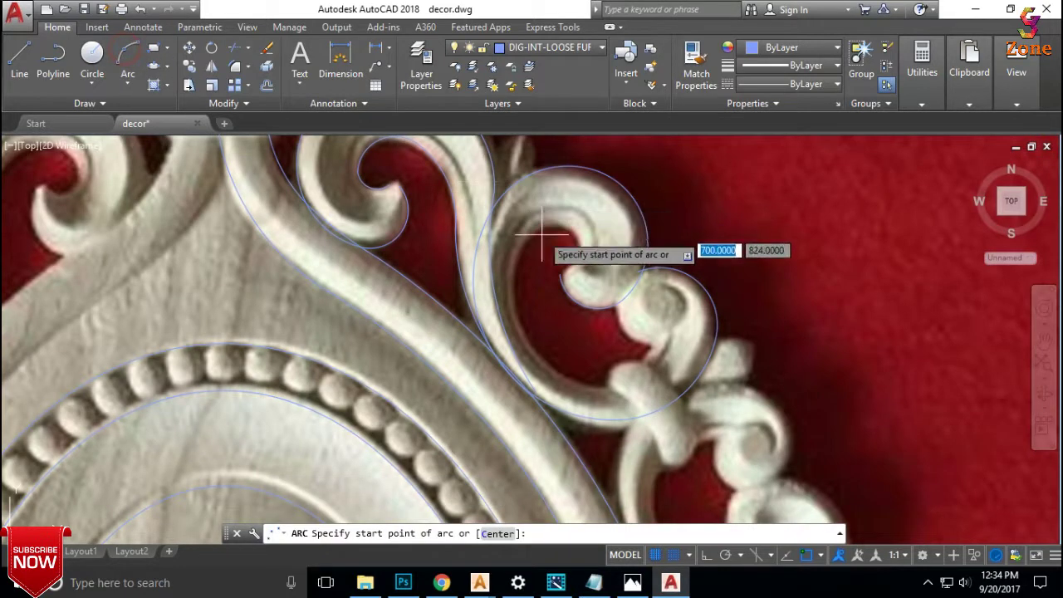
scroll(565, 278, up, 3)
click(573, 270)
click(603, 233)
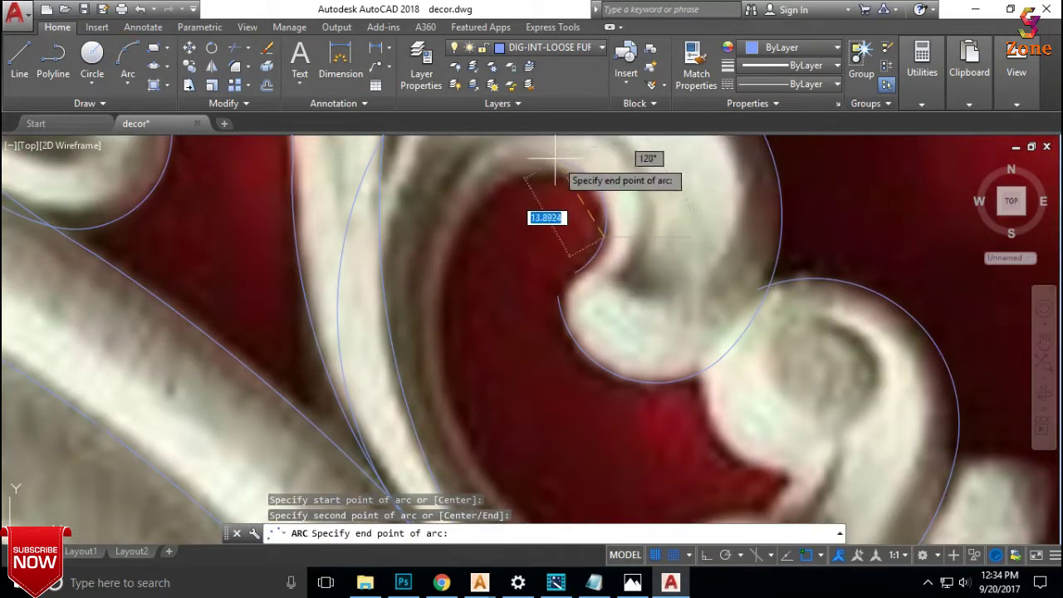
click(547, 170)
Chain a second arc along the inner curl edge and adjust its top end.
key(Return)
click(548, 171)
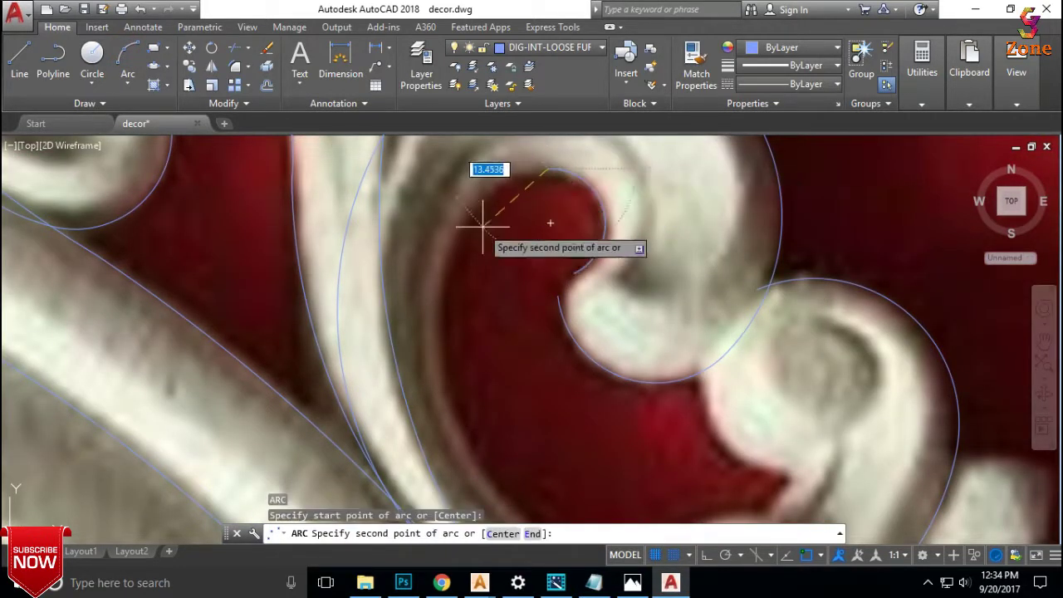
click(454, 235)
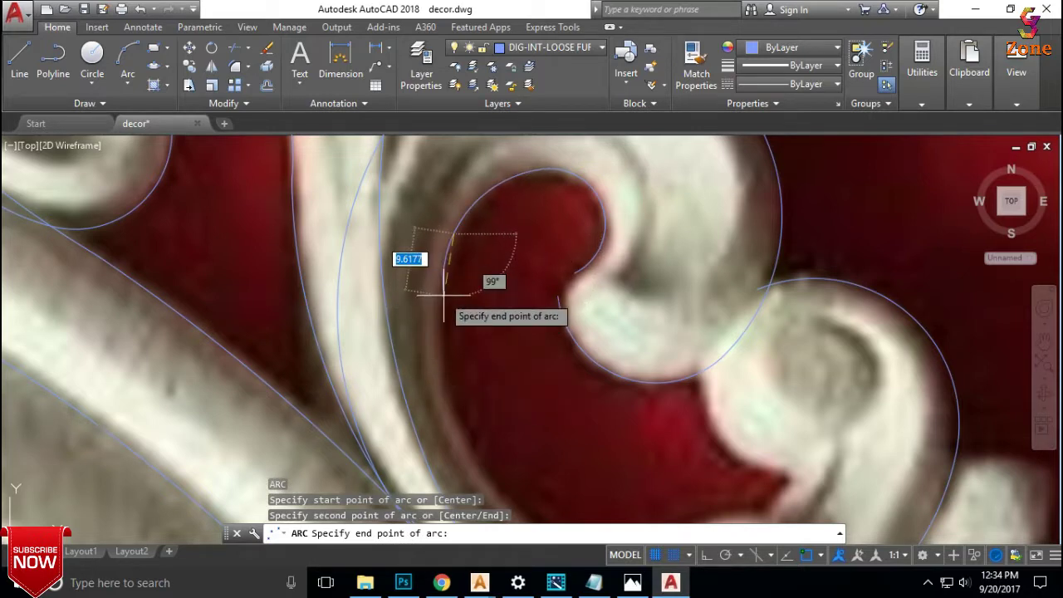
click(440, 303)
scroll(509, 356, down, 2)
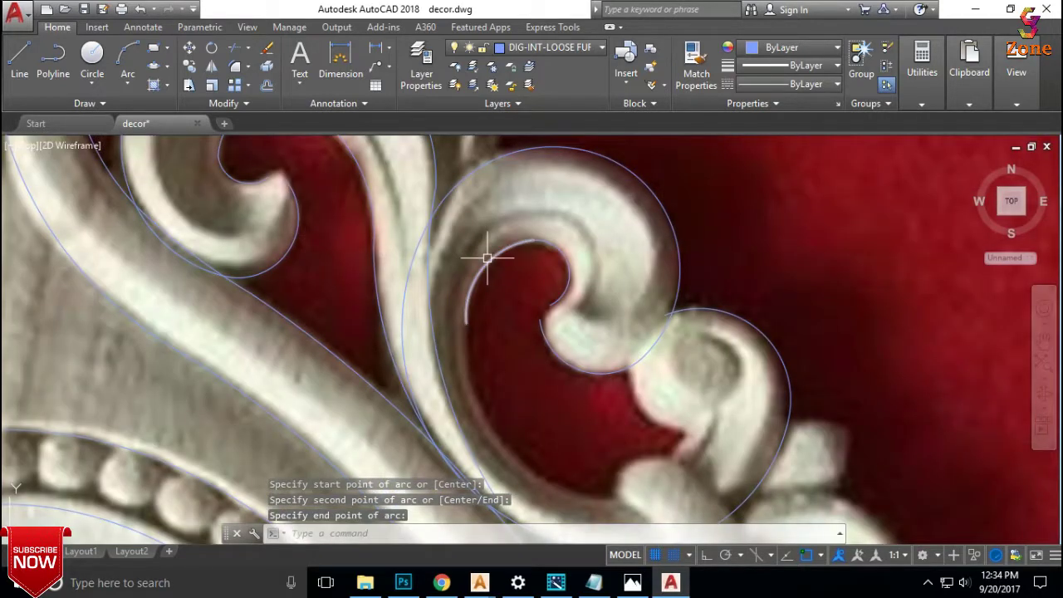
scroll(519, 243, up, 4)
click(561, 236)
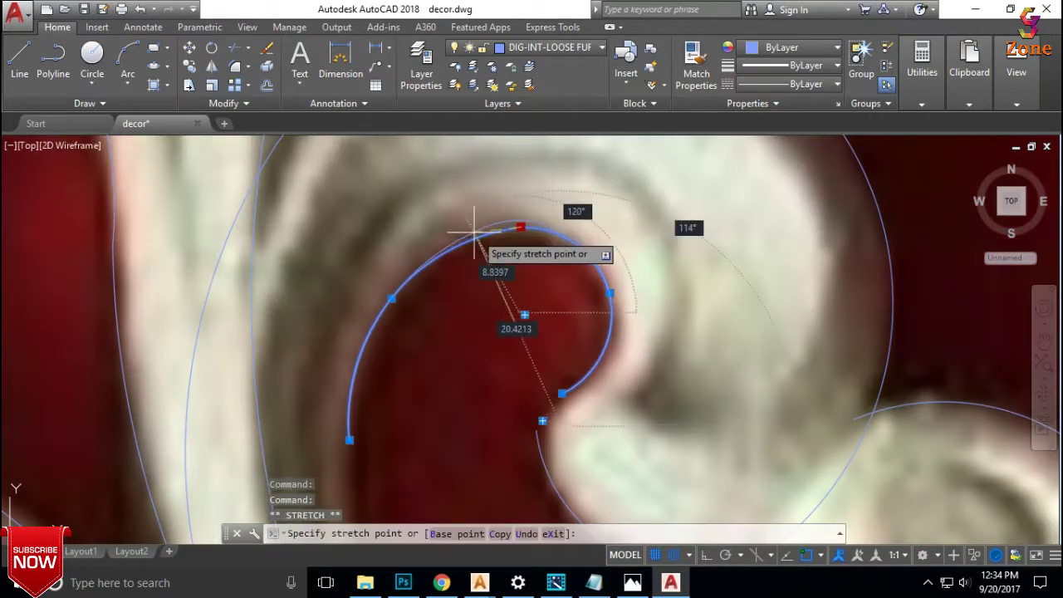
scroll(574, 268, down, 4)
scroll(573, 268, up, 2)
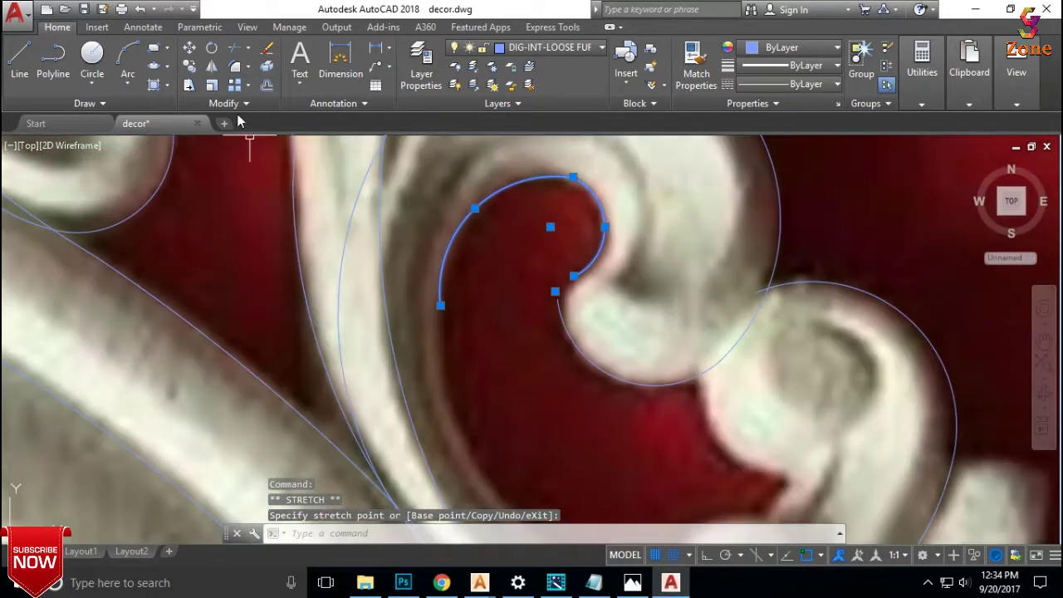
Draw another 3-point arc further around the inner curl.
click(128, 62)
click(453, 311)
scroll(463, 285, down, 3)
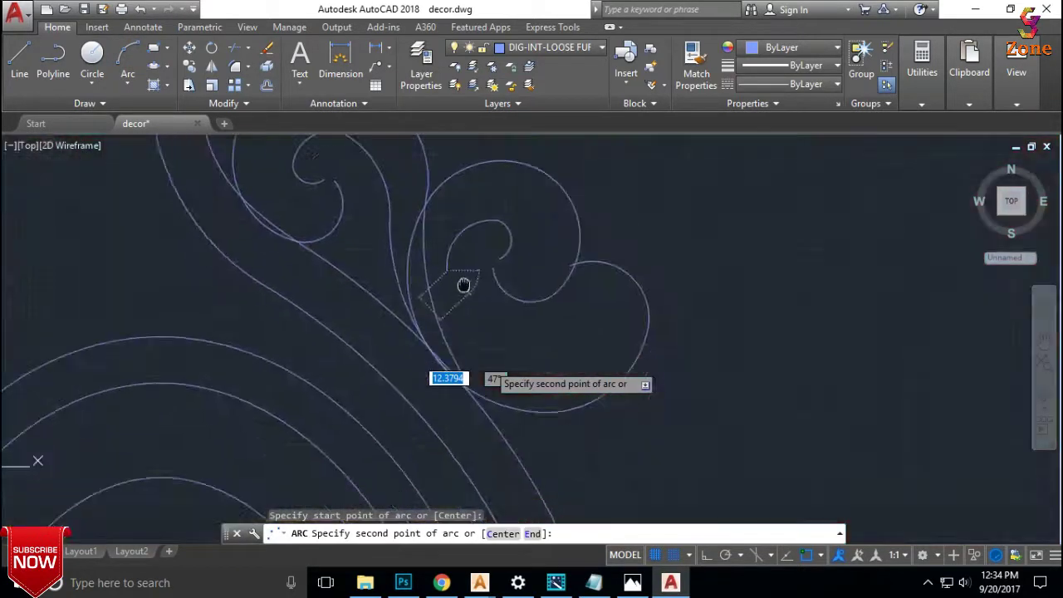
scroll(475, 308, up, 4)
click(446, 334)
click(621, 422)
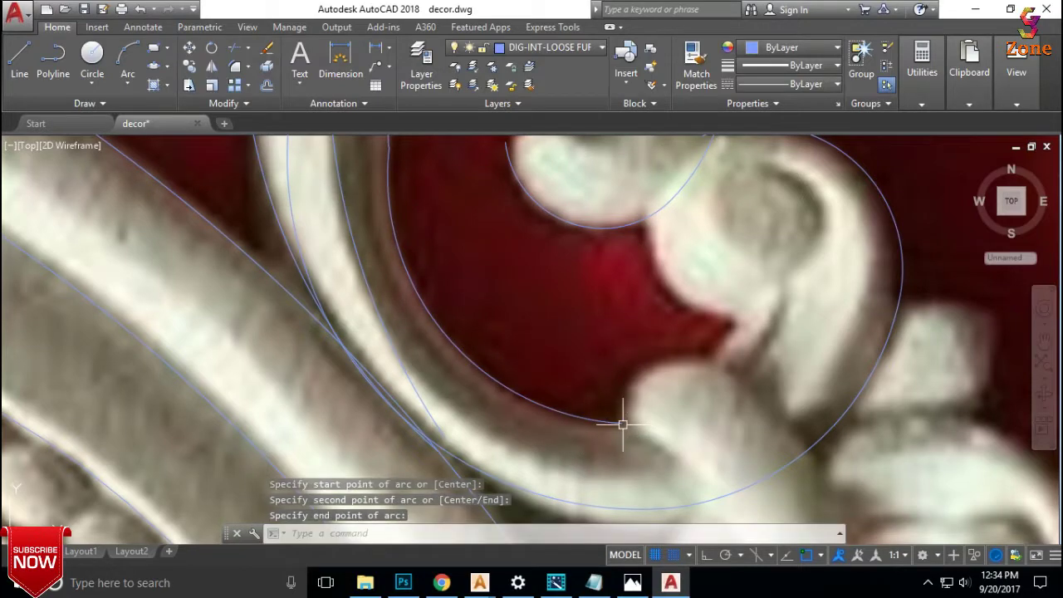
scroll(565, 390, down, 2)
scroll(449, 316, up, 2)
click(410, 238)
Stretch that arc's end onto the carving edge.
click(413, 222)
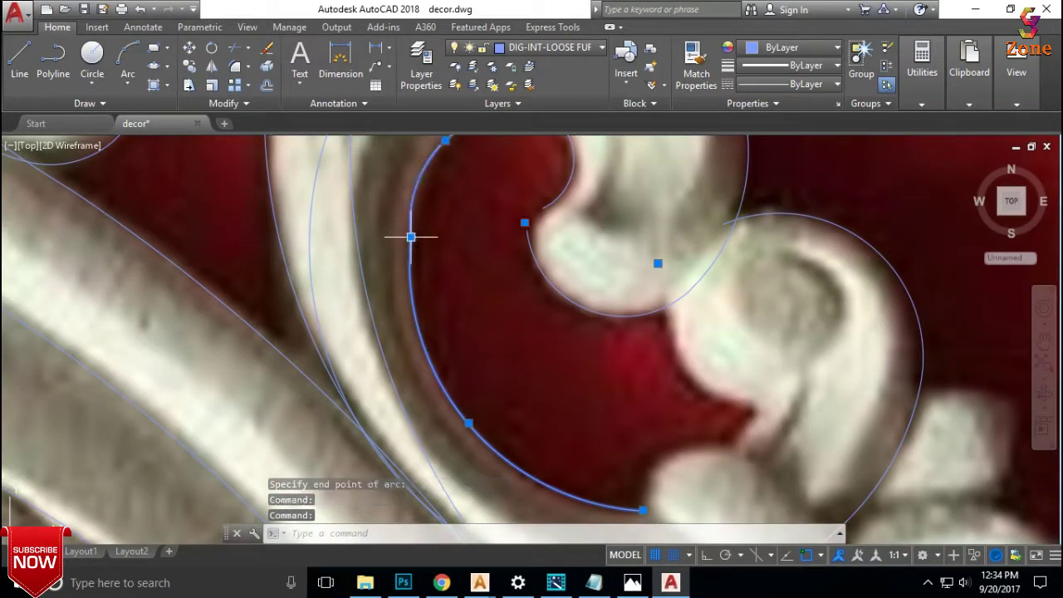
click(410, 236)
click(525, 224)
scroll(525, 249, down, 3)
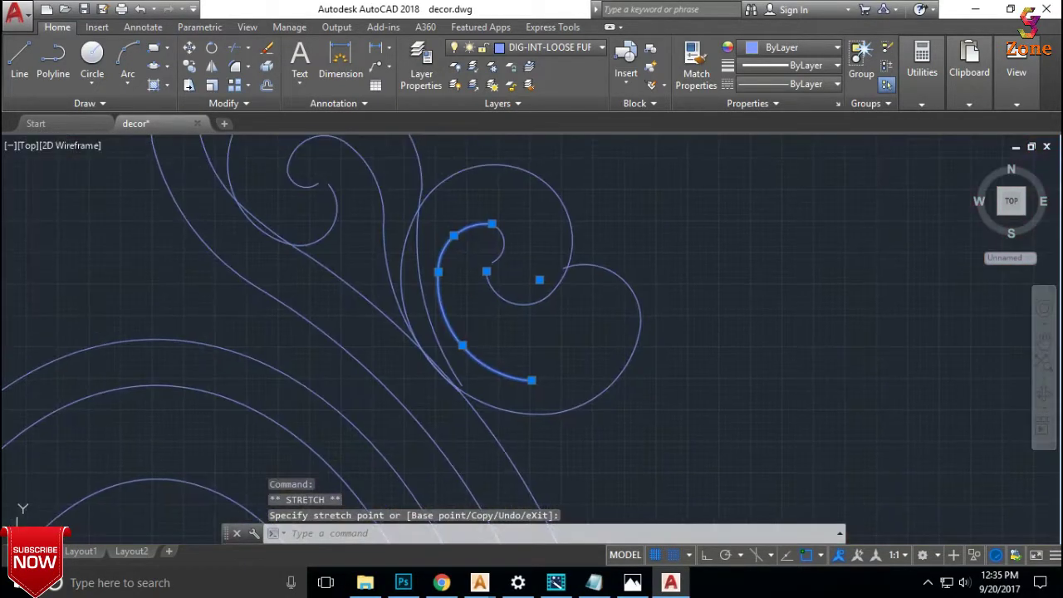
scroll(546, 353, up, 2)
click(128, 56)
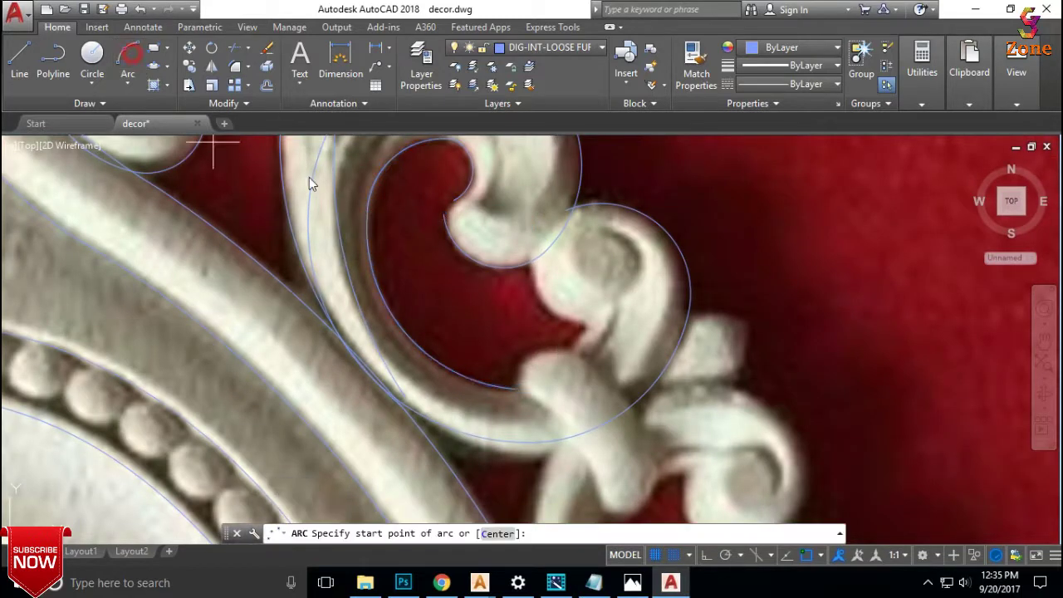
Draw a short arc closing the curl's bottom and reshape its midpoint bulge.
click(516, 388)
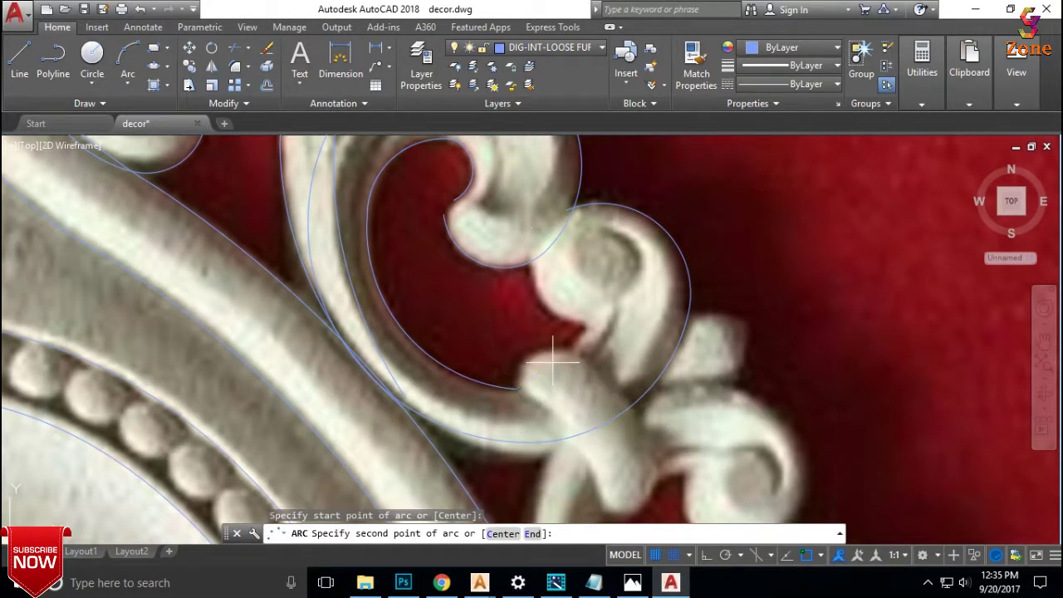
click(552, 361)
click(587, 329)
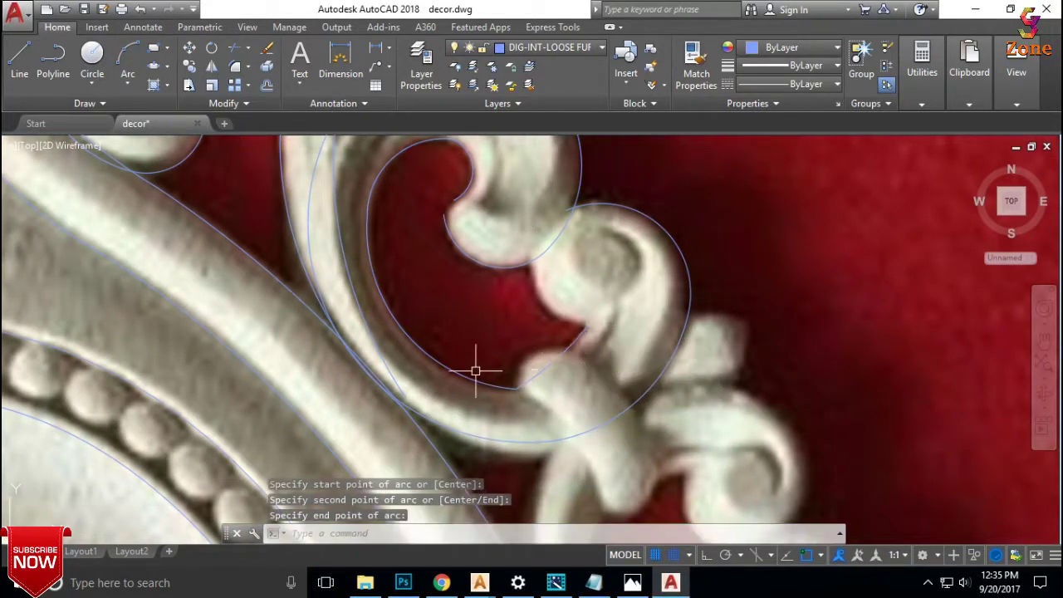
click(555, 360)
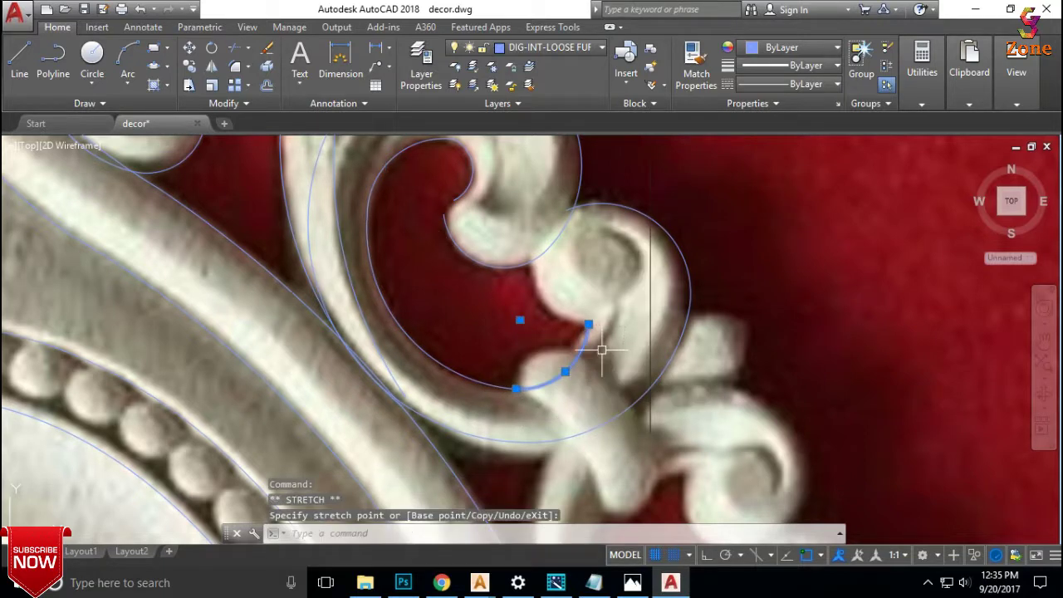
middle_drag(601, 352, 602, 363)
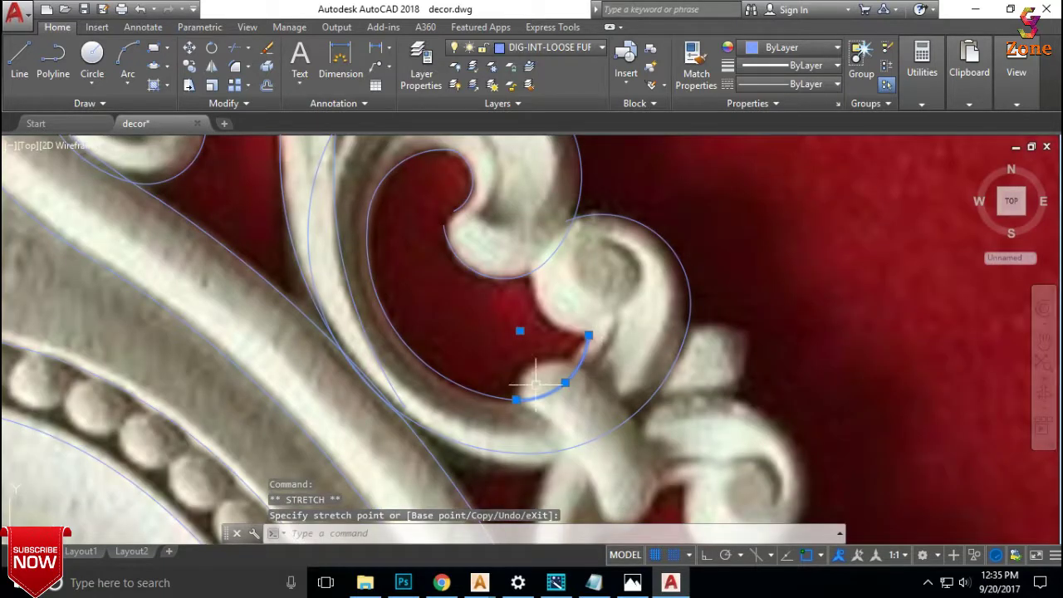
click(499, 394)
Join the upper curl curves into one polyline.
click(408, 161)
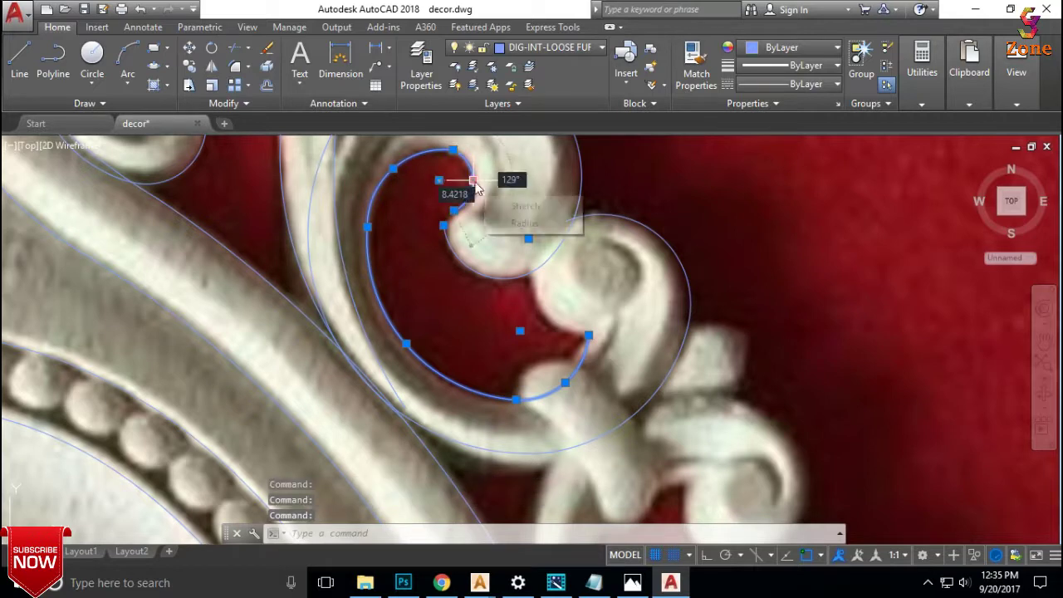
text(J)
key(Return)
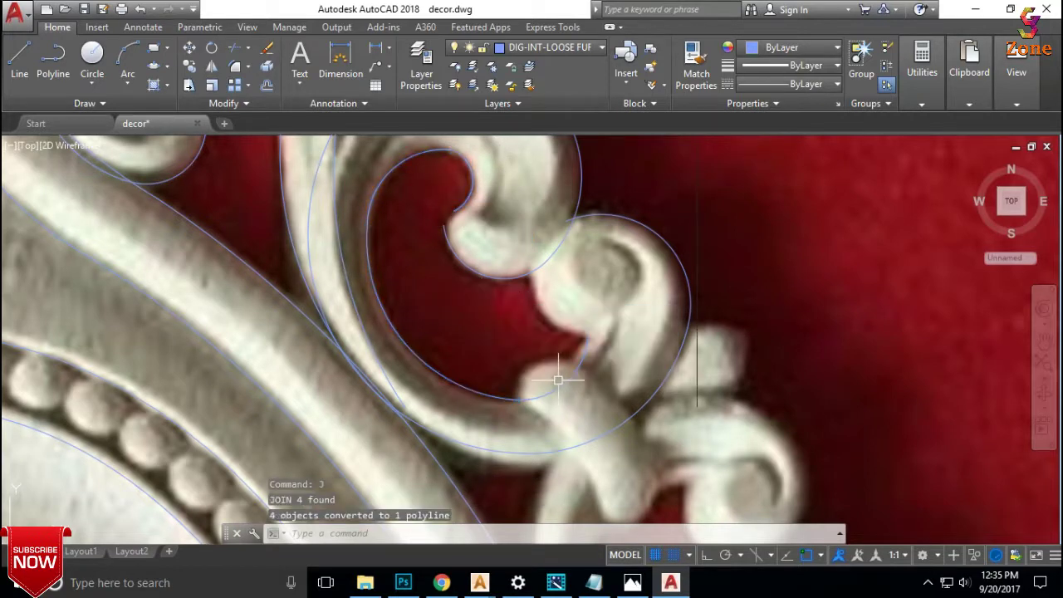
scroll(487, 392, up, 5)
click(473, 391)
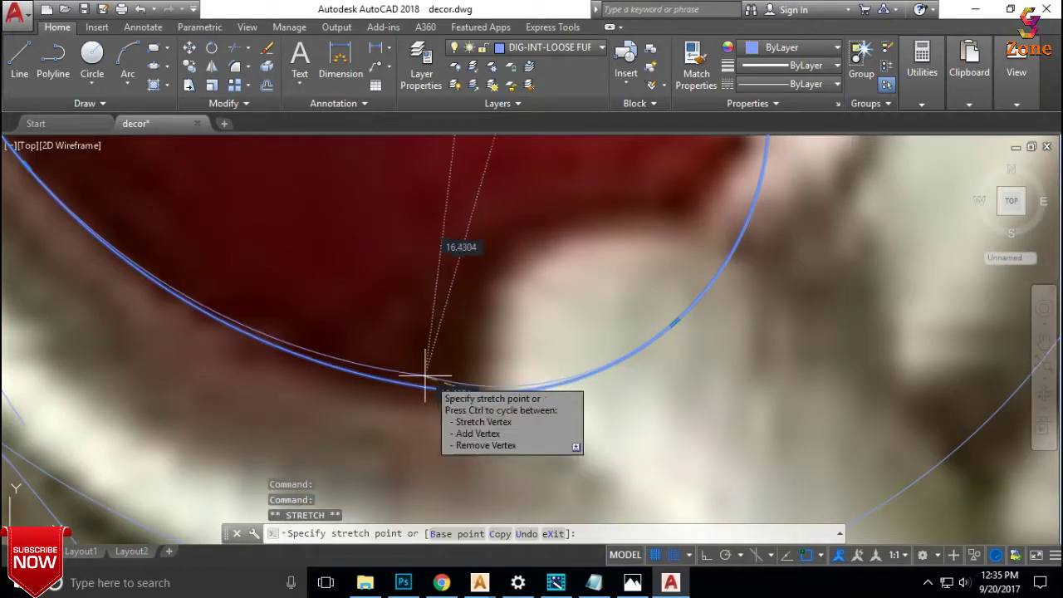
Stretch the curl polyline's bottom end onto the carving.
click(590, 371)
scroll(648, 349, down, 5)
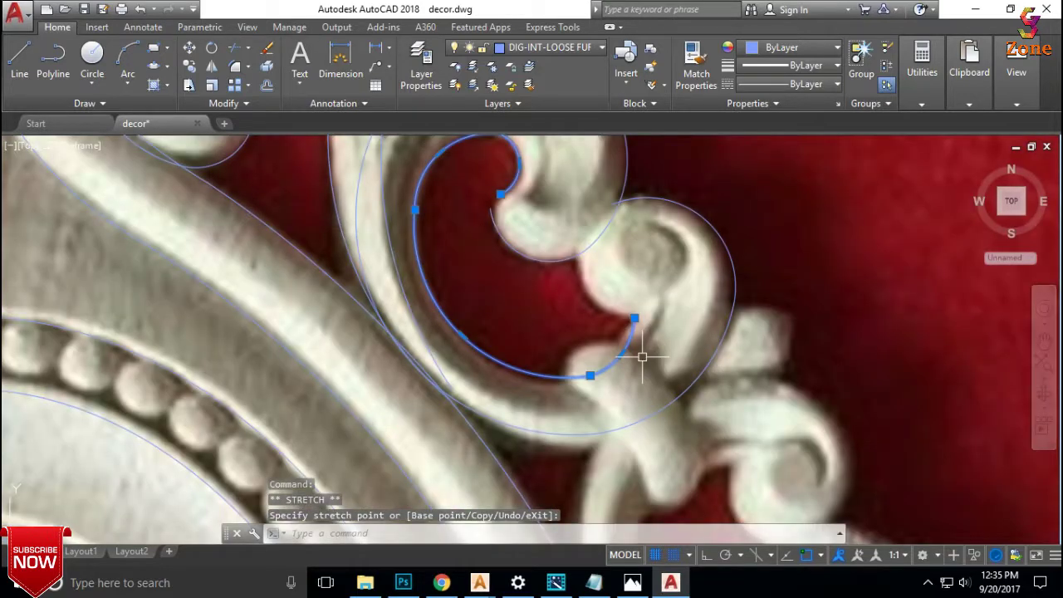
scroll(642, 357, down, 5)
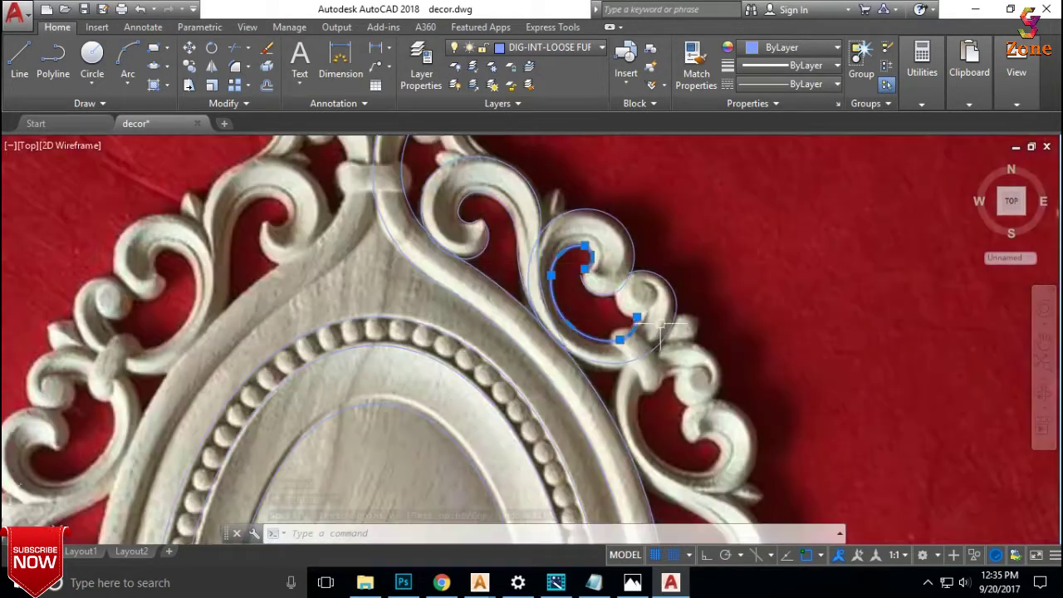
scroll(690, 324, down, 3)
scroll(706, 326, down, 2)
middle_drag(692, 332, 605, 327)
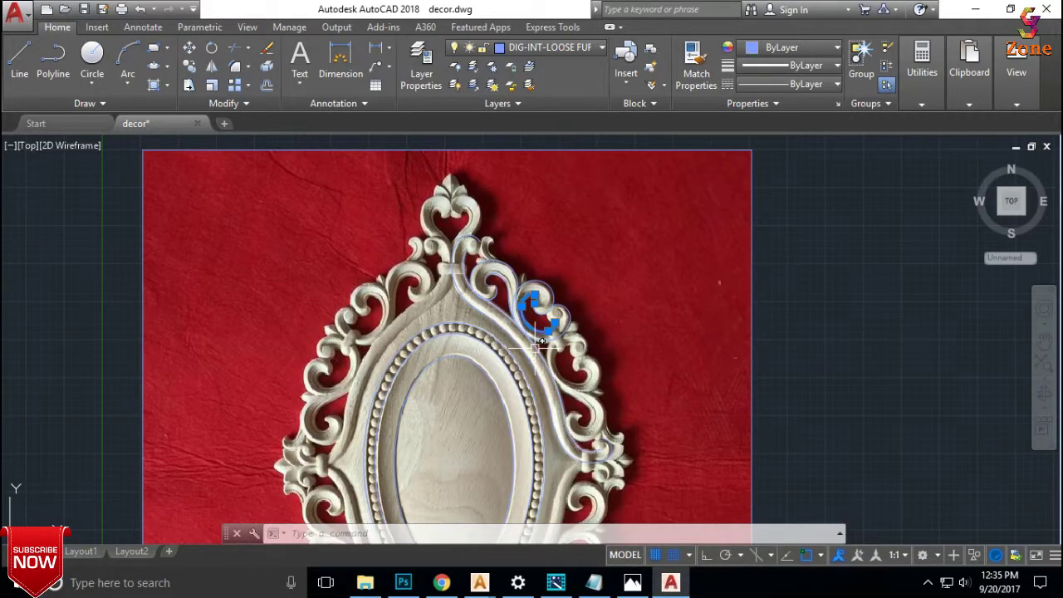
scroll(538, 343, up, 2)
scroll(554, 344, up, 2)
scroll(612, 313, down, 2)
middle_drag(612, 313, 571, 284)
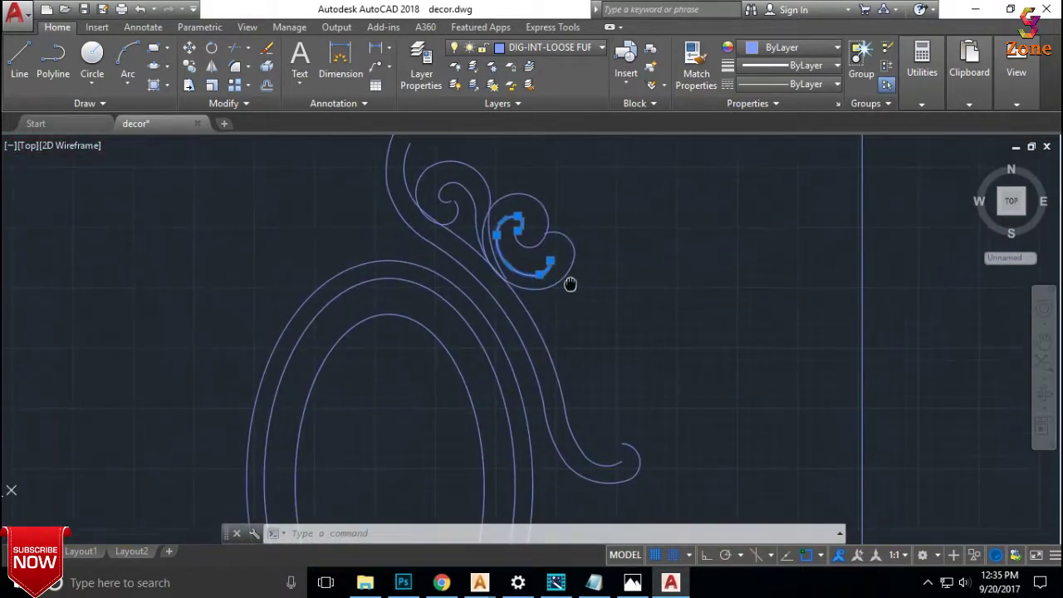
Window-select the spiral curves and JOIN them into one polyline.
click(491, 177)
click(501, 191)
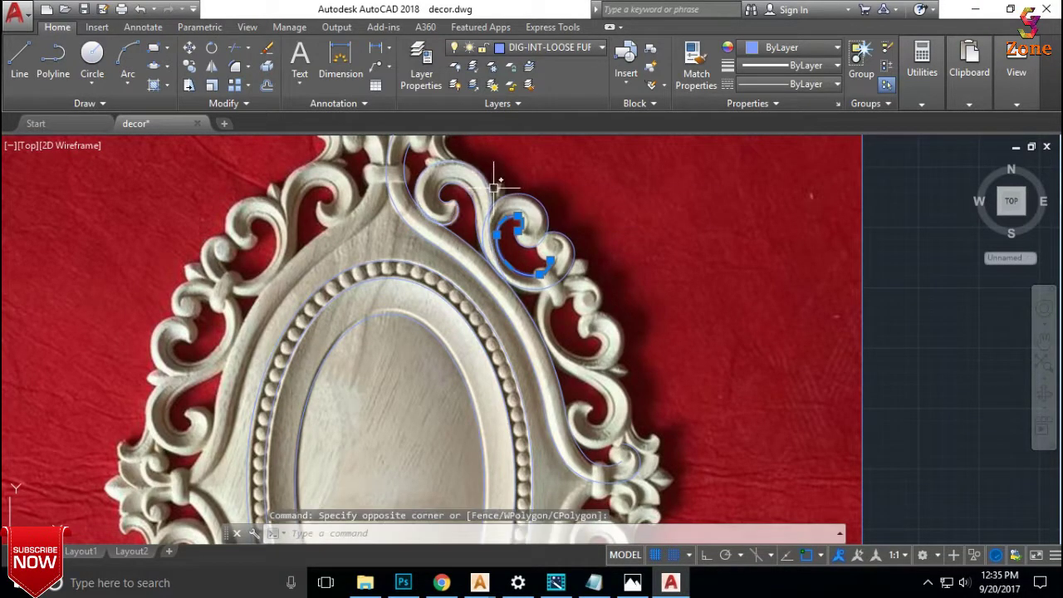
scroll(475, 166, up, 4)
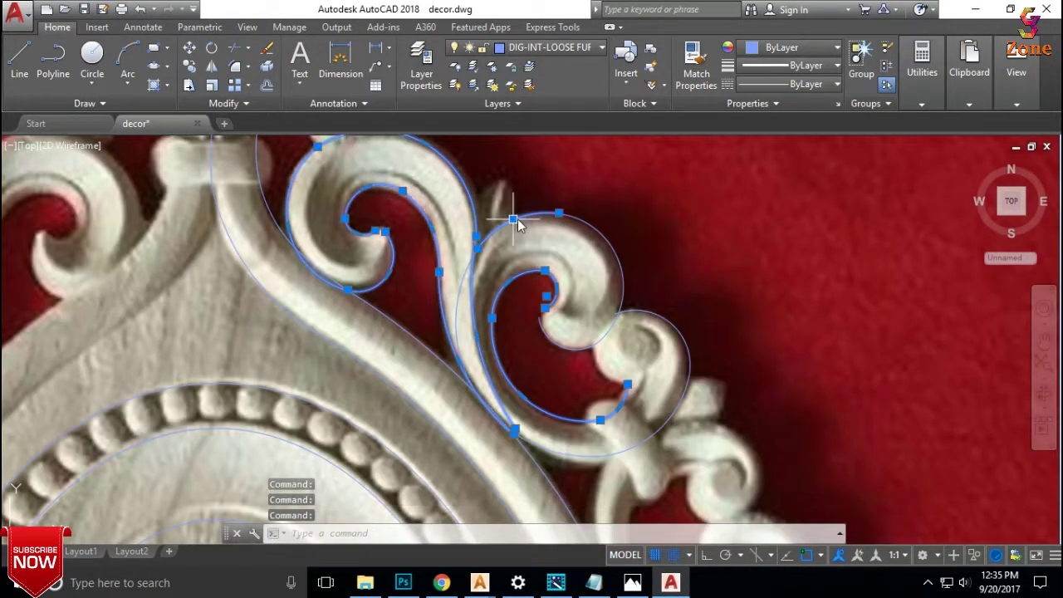
key(Escape)
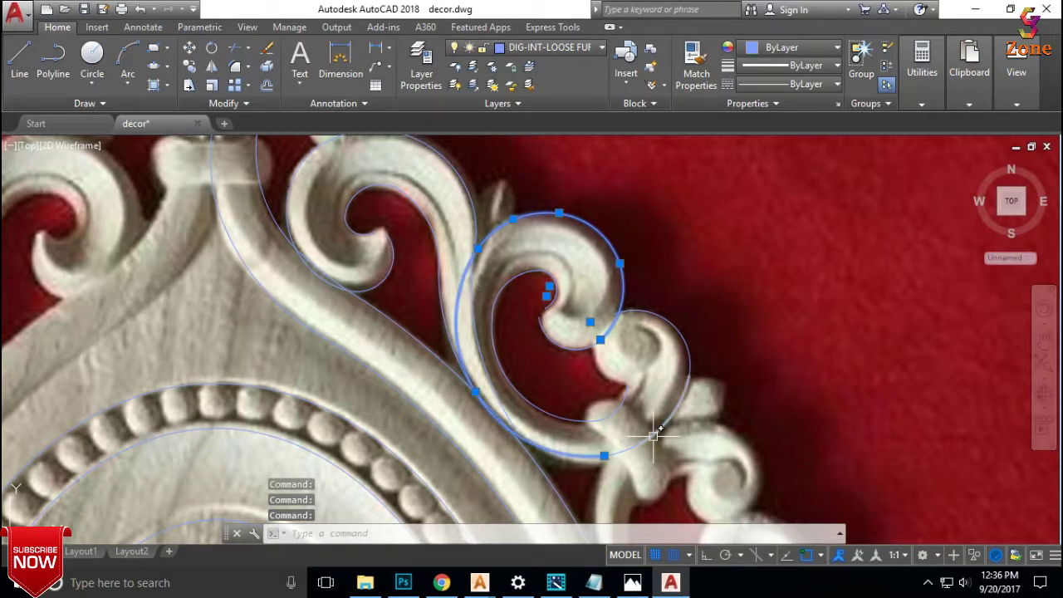
text(j)
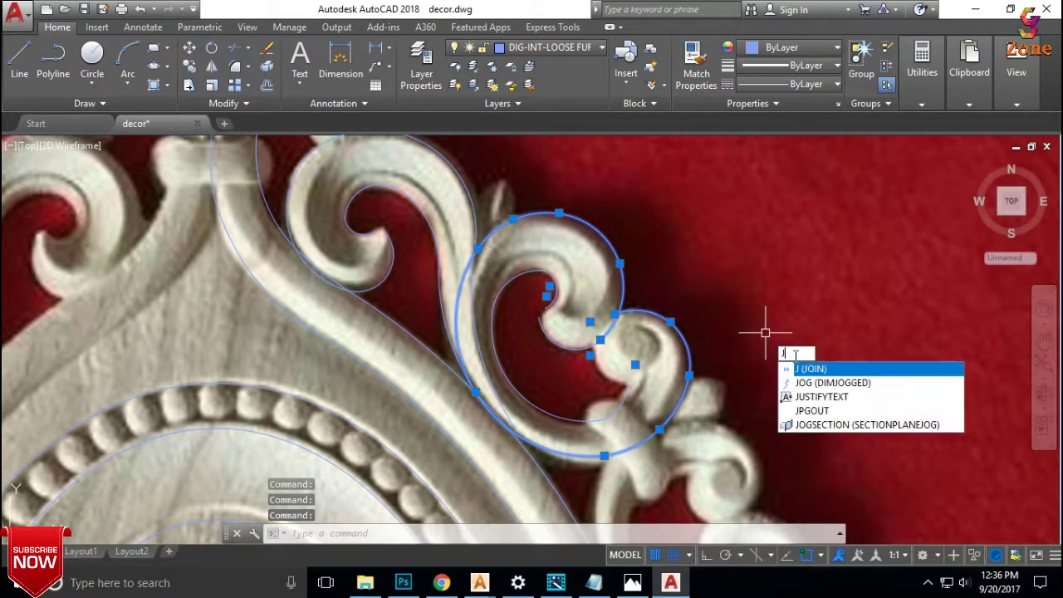
key(Return)
Join the small outer arc onto the spiral polyline.
click(686, 342)
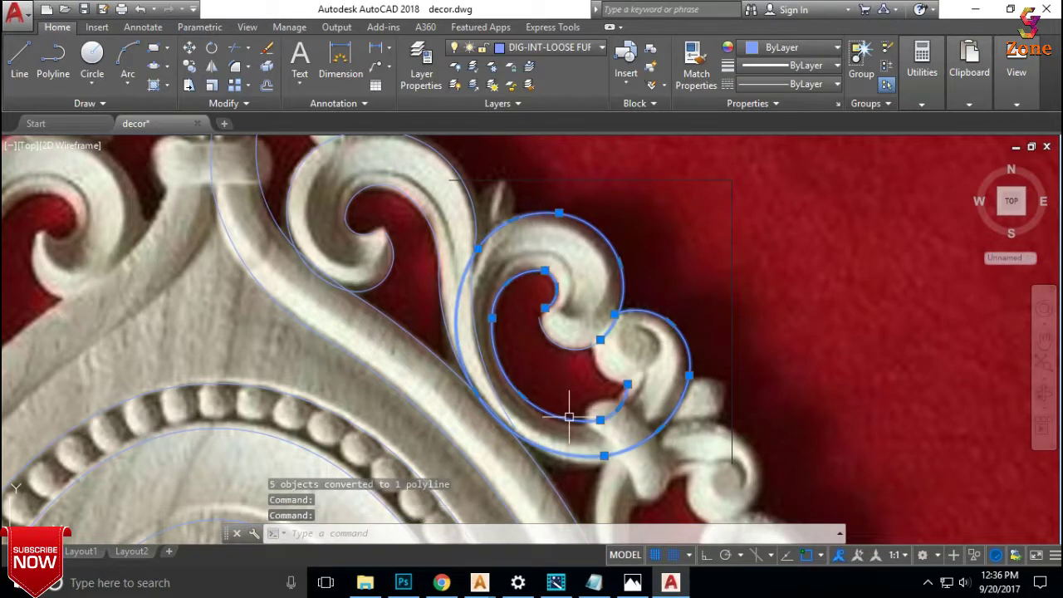
click(560, 347)
text(j)
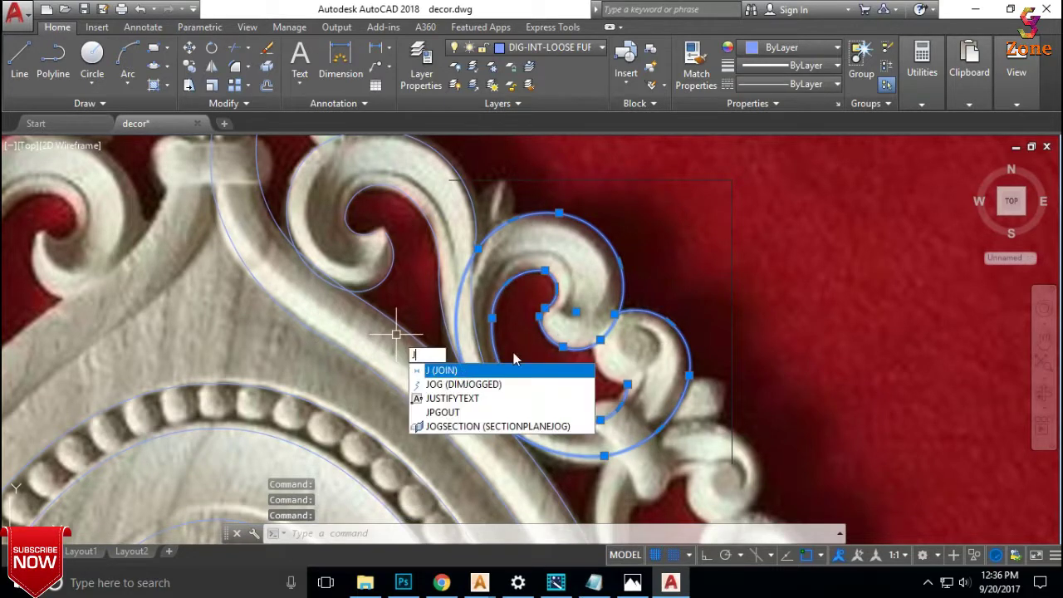
key(Return)
click(566, 346)
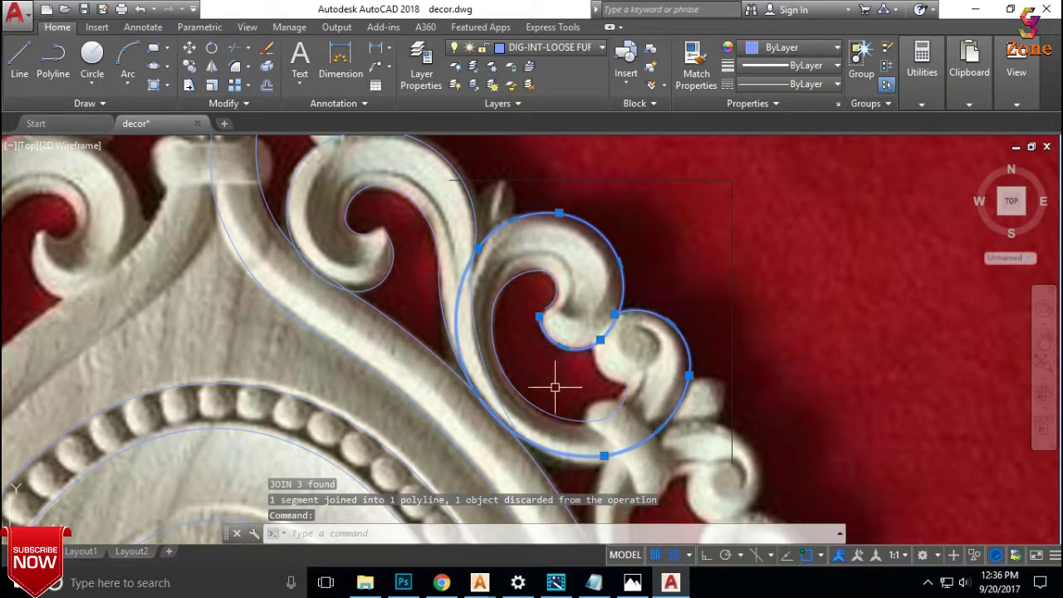
click(486, 304)
Mirror the selected scroll arcs across a two-point mirror line, keeping the source arcs.
scroll(487, 304, down, 3)
mouse_move(532, 332)
middle_down()
mouse_move(669, 276)
mouse_move(634, 255)
middle_up()
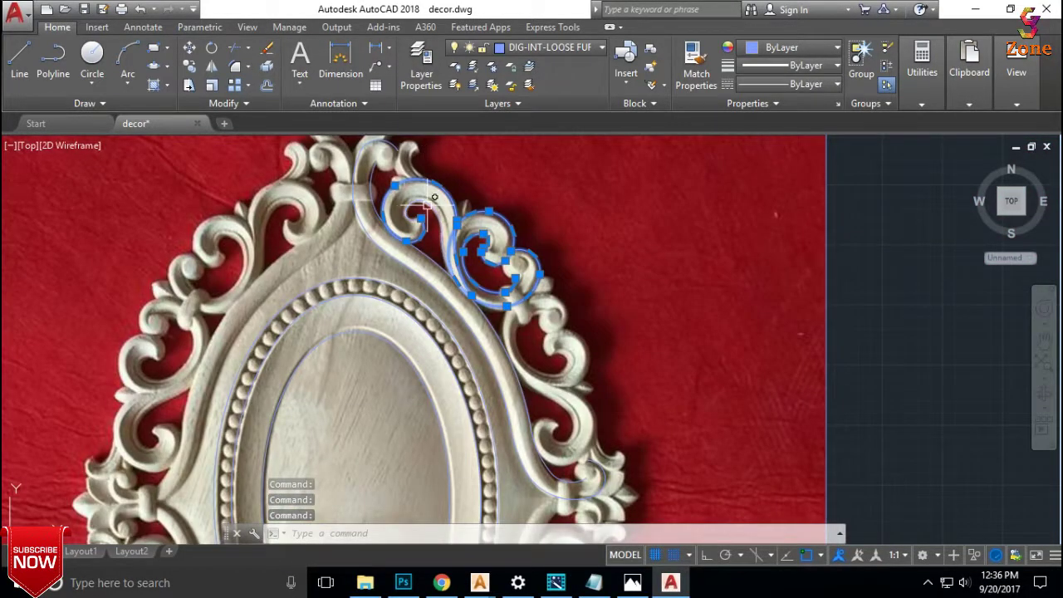
scroll(591, 226, down, 3)
scroll(518, 232, up, 1)
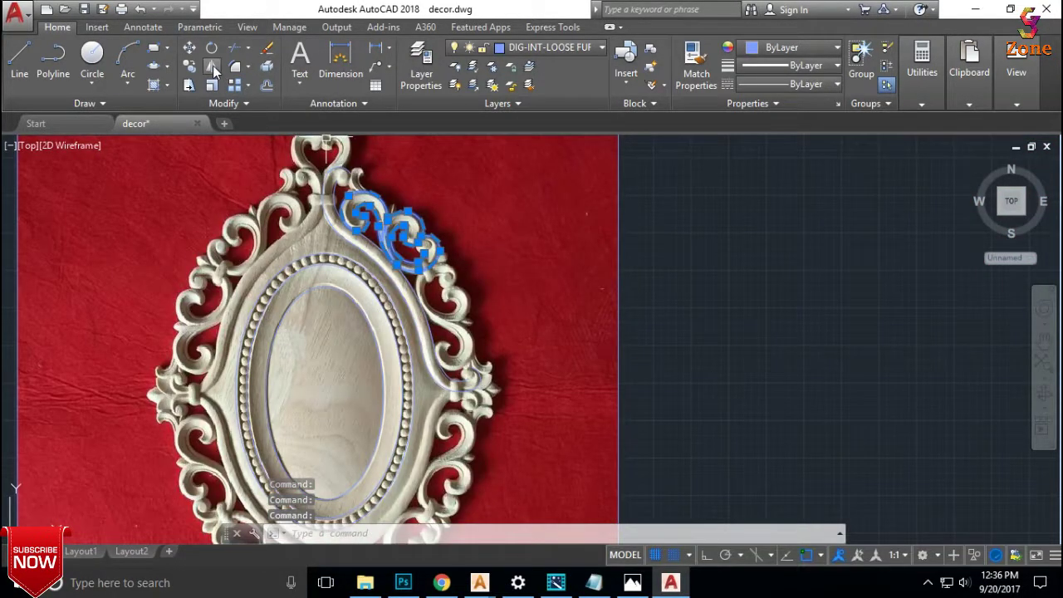
click(212, 68)
scroll(428, 324, up, 4)
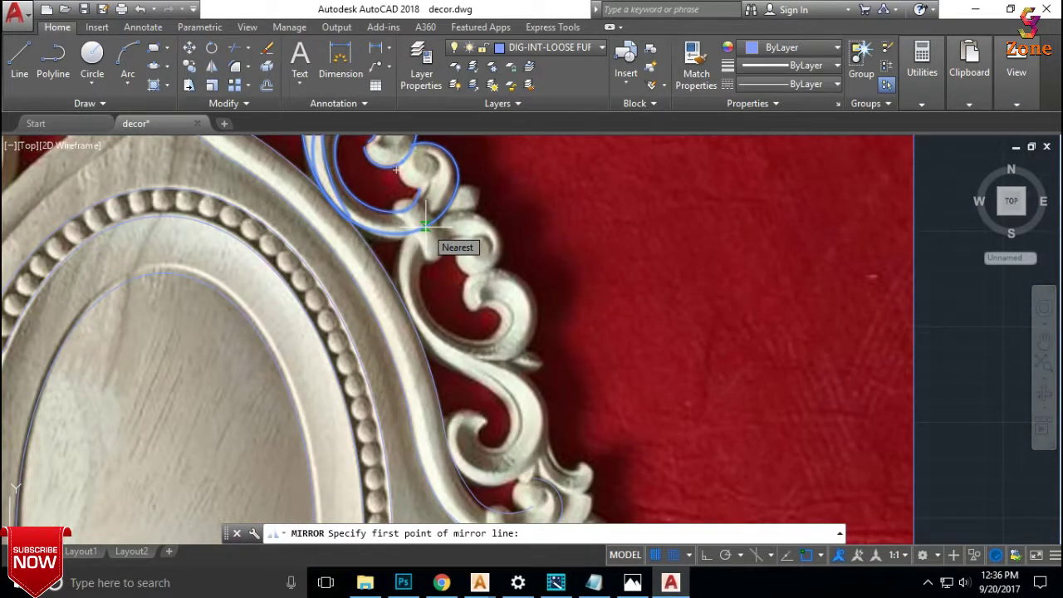
click(425, 226)
scroll(562, 187, up, 2)
scroll(562, 192, down, 2)
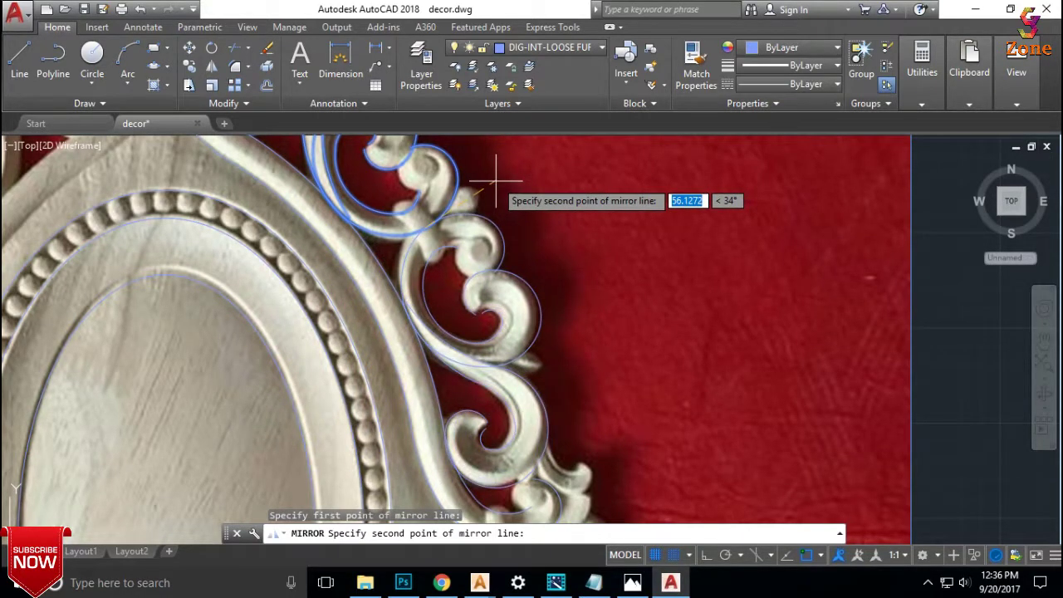
click(496, 180)
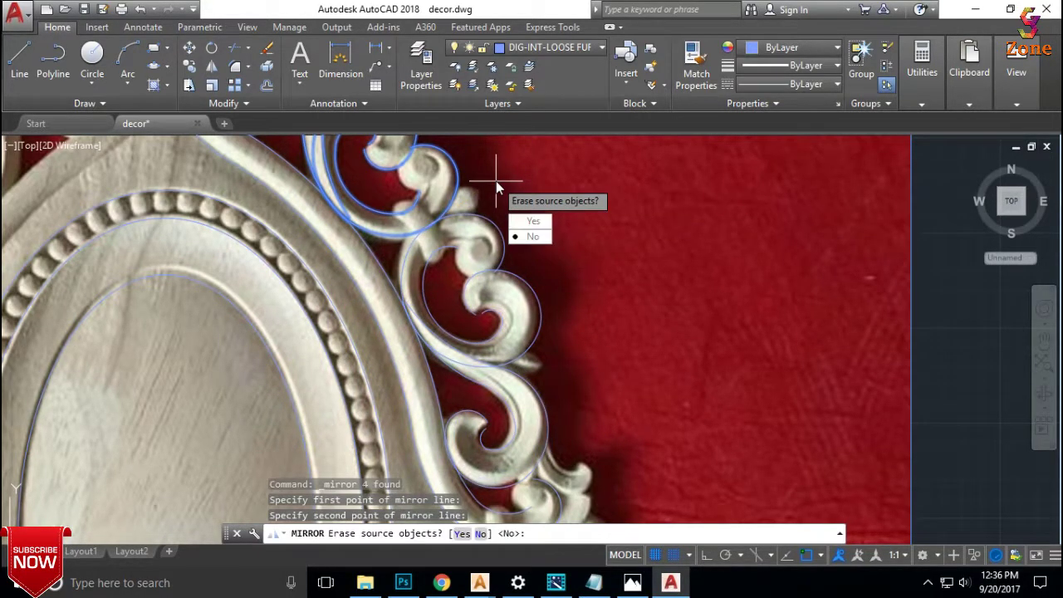
key(Return)
scroll(534, 230, down, 3)
middle_drag(553, 265, 544, 282)
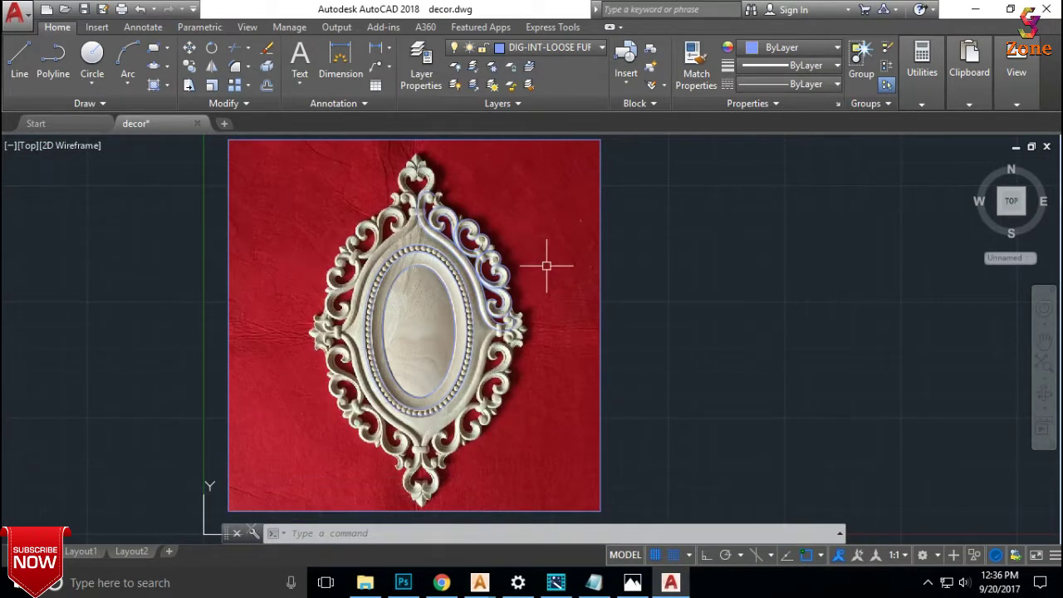
Trace the tall top curl of the right-hand ornament with a three-point arc.
scroll(431, 215, up, 4)
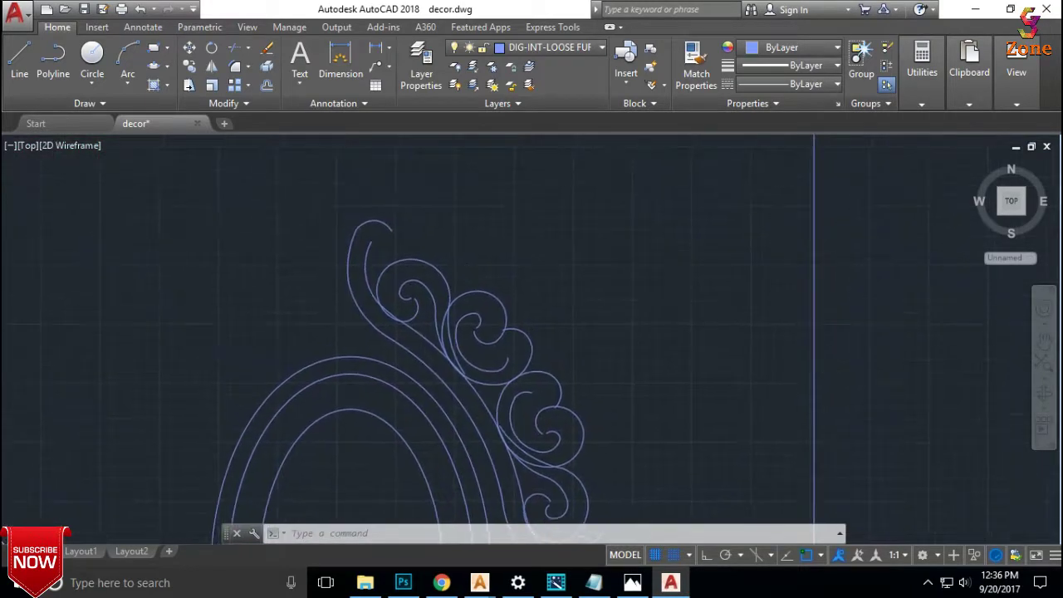
scroll(419, 242, up, 4)
scroll(416, 238, down, 3)
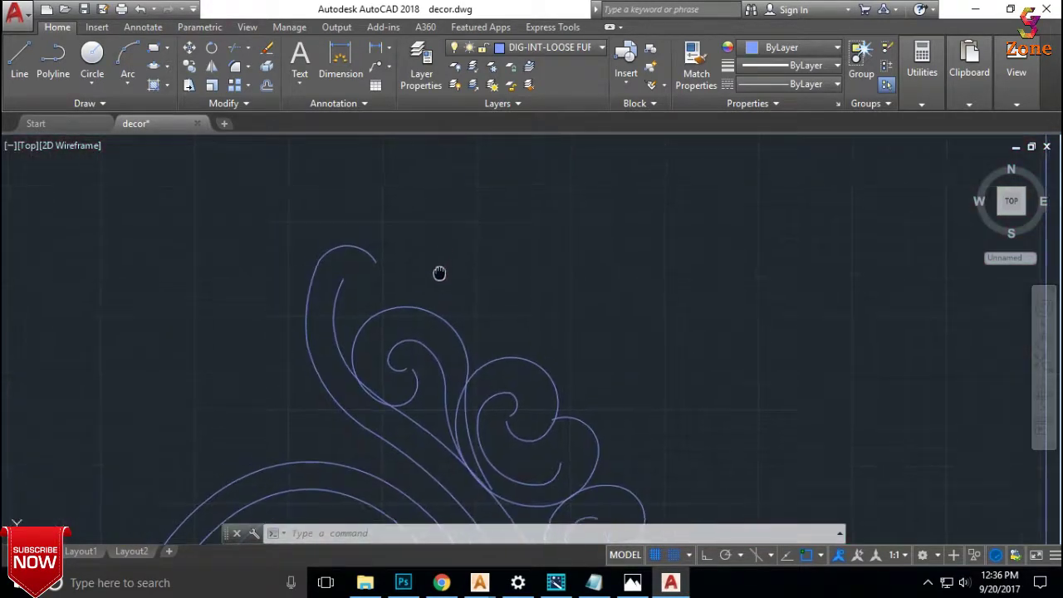
click(128, 60)
scroll(357, 249, up, 3)
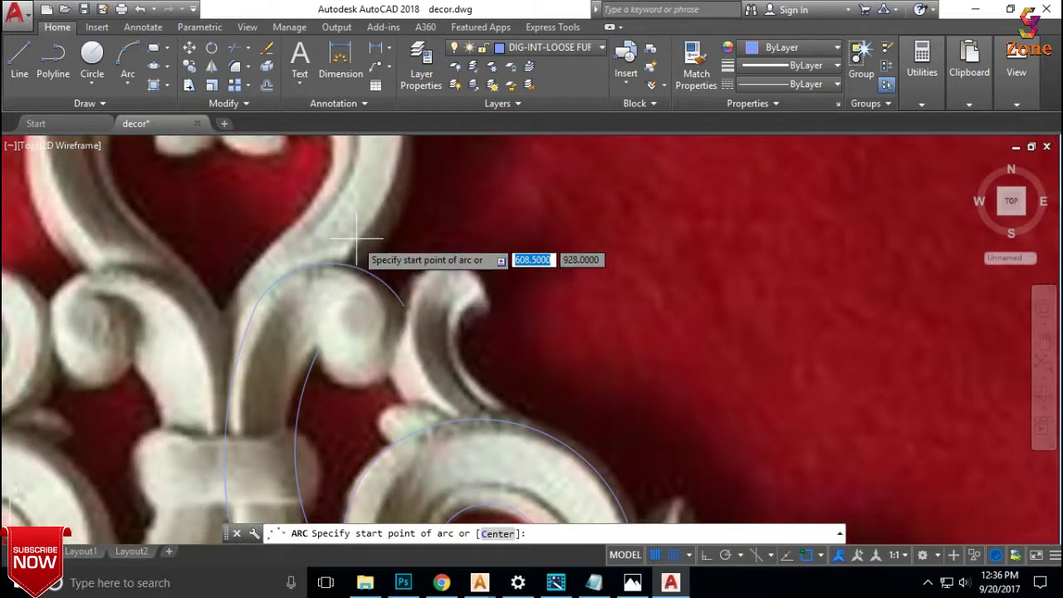
click(537, 423)
click(457, 366)
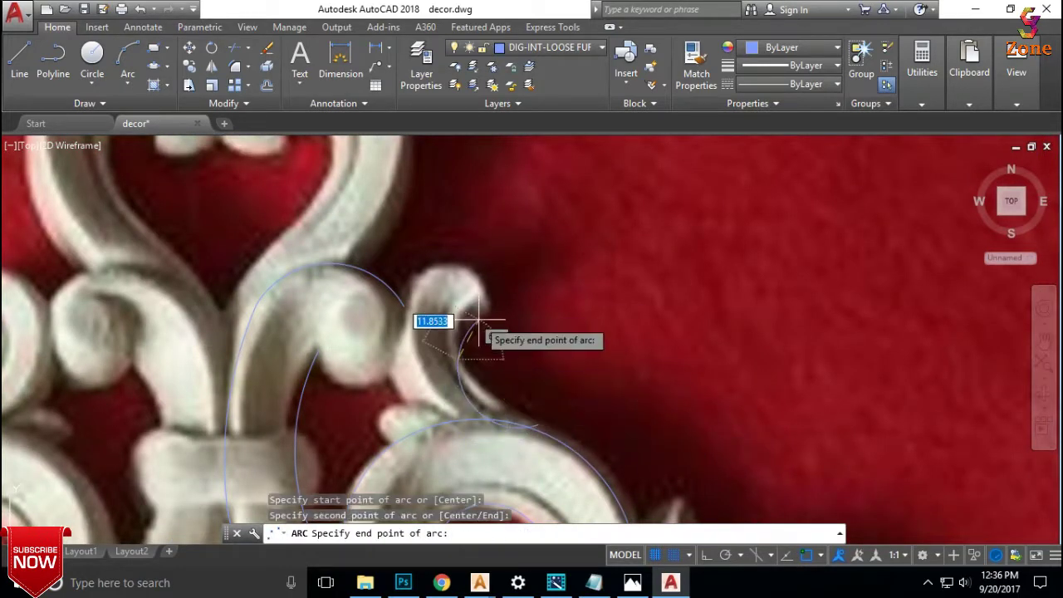
click(480, 285)
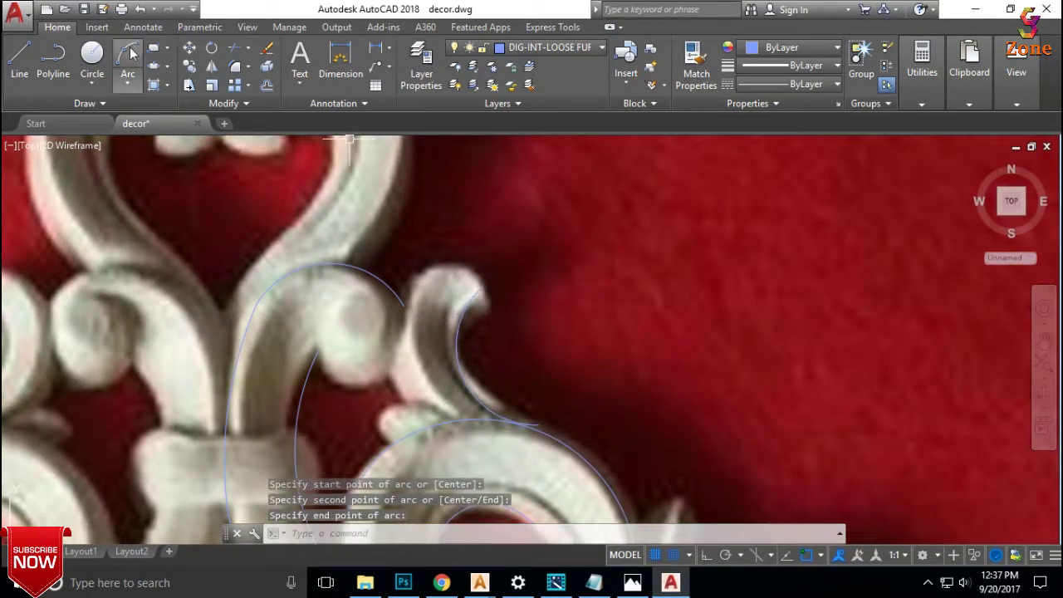
Draw a second three-point arc ending at the tip of the small hook.
click(137, 54)
click(424, 415)
click(397, 371)
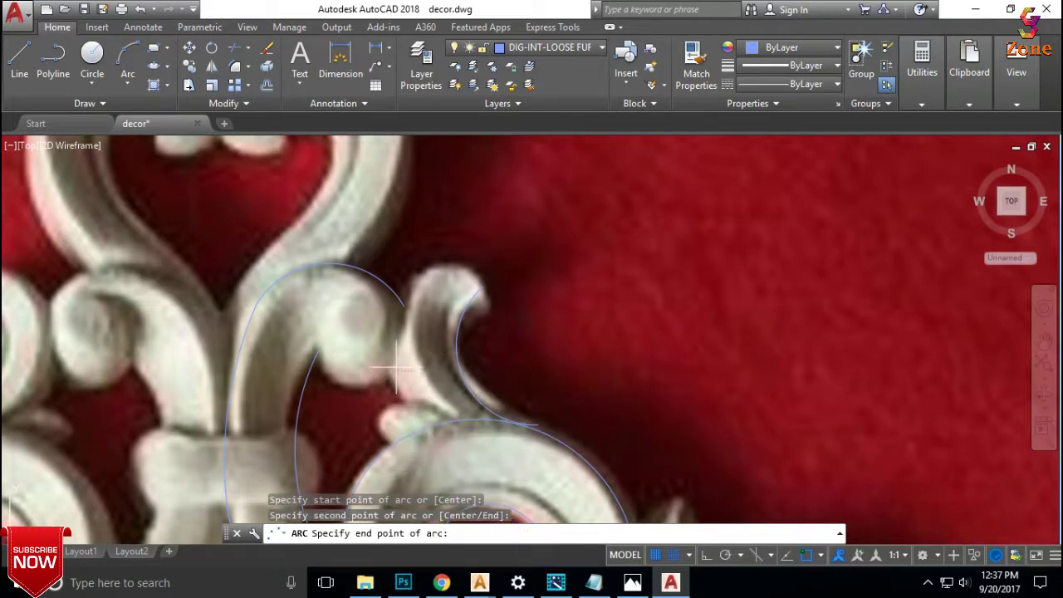
click(473, 274)
scroll(551, 346, down, 3)
Stretch the new arc's end grip onto the carving's edge.
click(498, 283)
scroll(519, 328, up, 4)
click(519, 328)
scroll(532, 291, down, 3)
mouse_move(548, 288)
middle_down()
mouse_move(481, 312)
mouse_move(439, 295)
middle_up()
click(238, 235)
scroll(221, 249, up, 4)
Re-stretch the arc end to a new spot, then undo that grip edit.
click(236, 240)
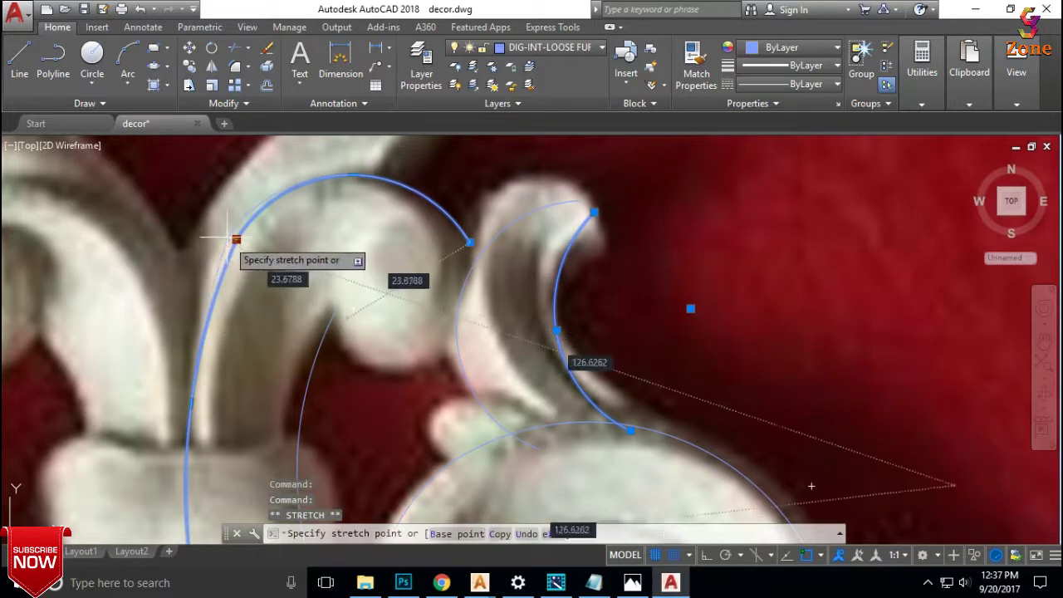
click(237, 238)
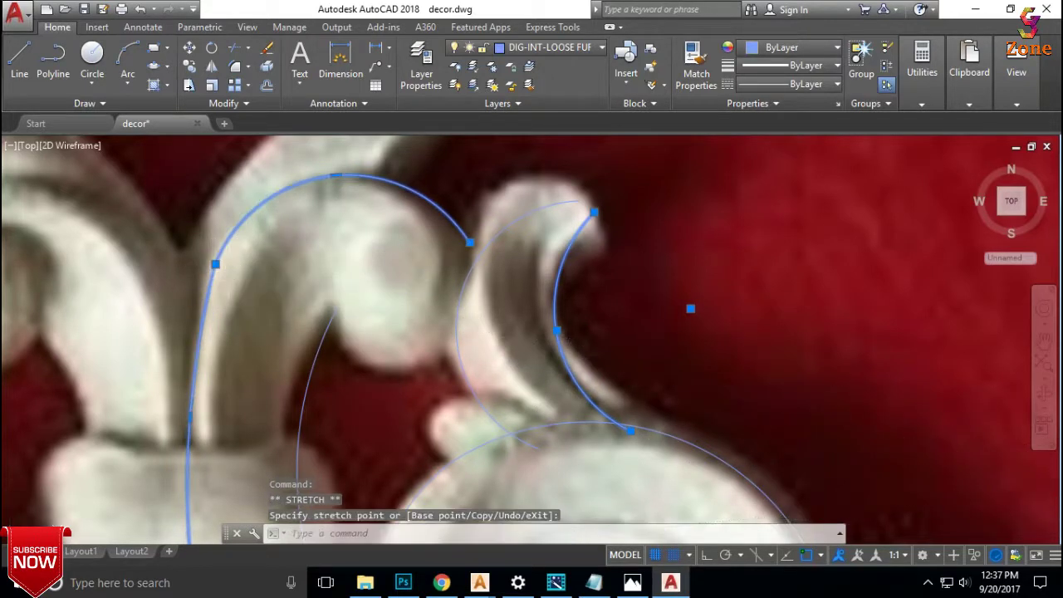
scroll(308, 230, down, 2)
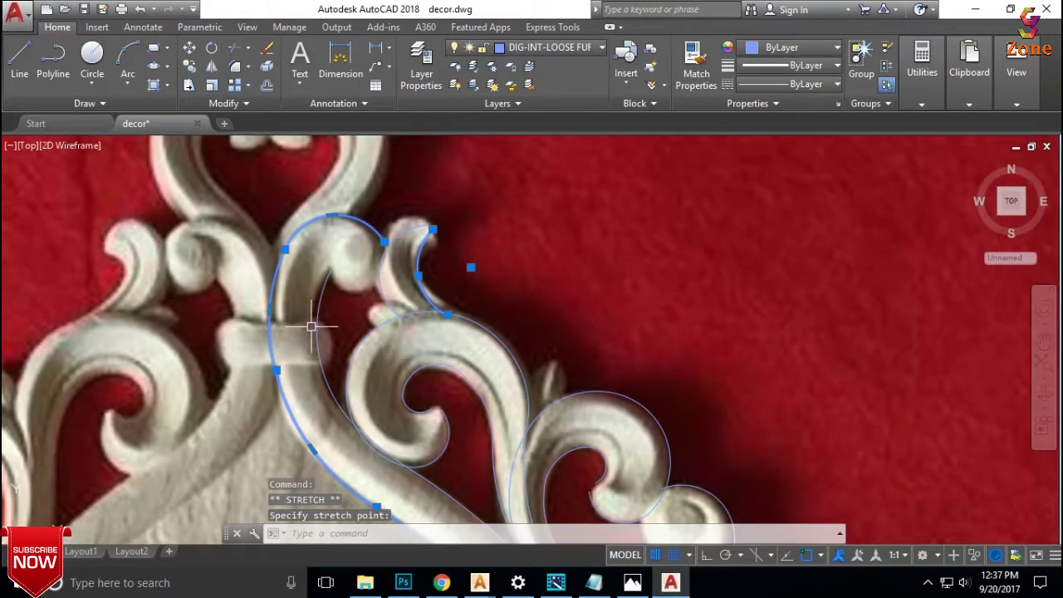
mouse_move(324, 396)
middle_down()
mouse_move(322, 327)
mouse_move(348, 290)
middle_up()
scroll(347, 289, down, 2)
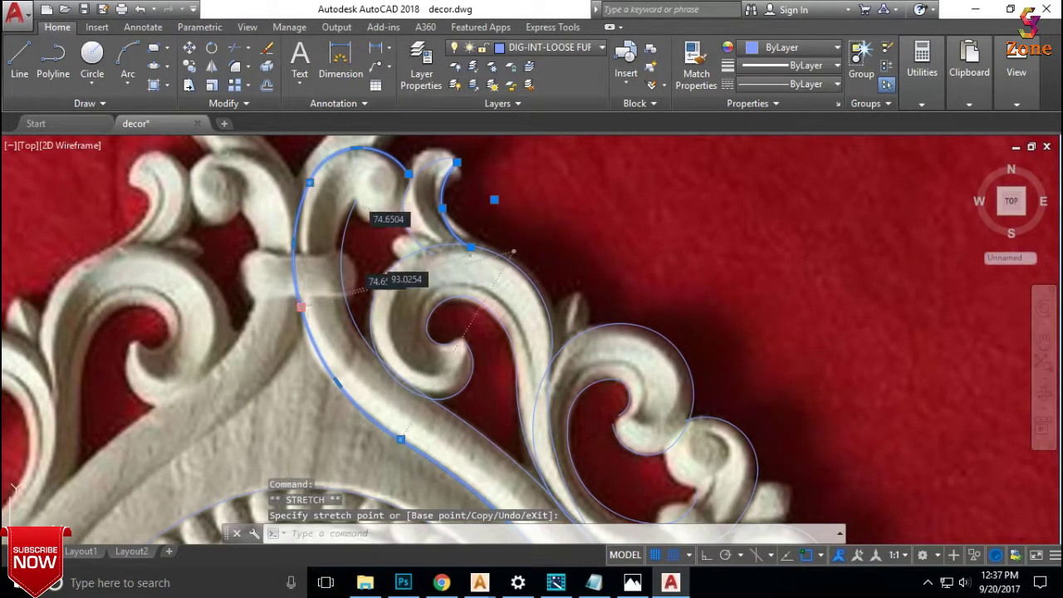
scroll(313, 303, down, 2)
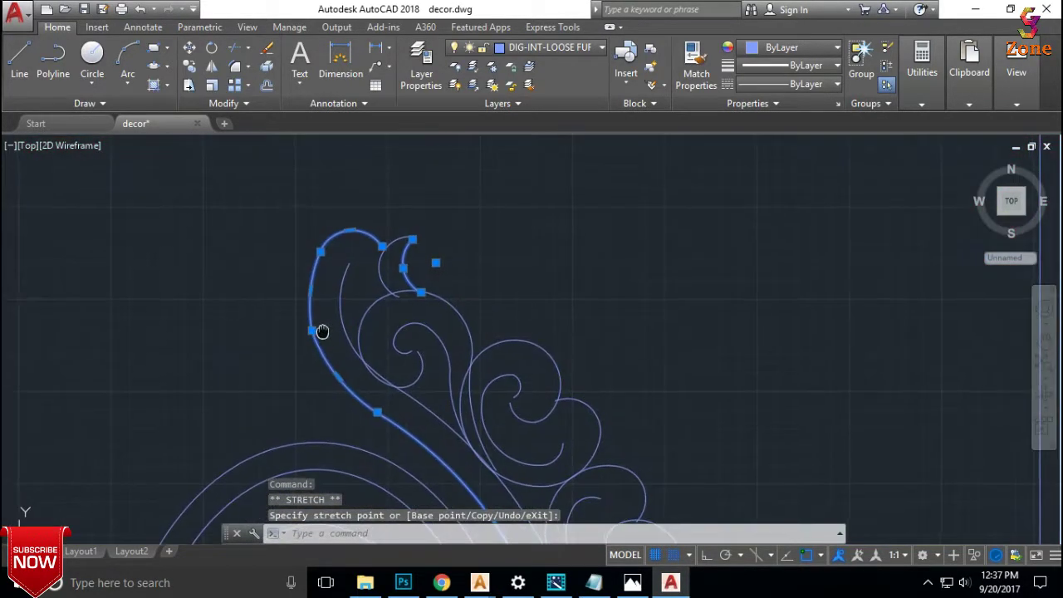
scroll(301, 306, up, 2)
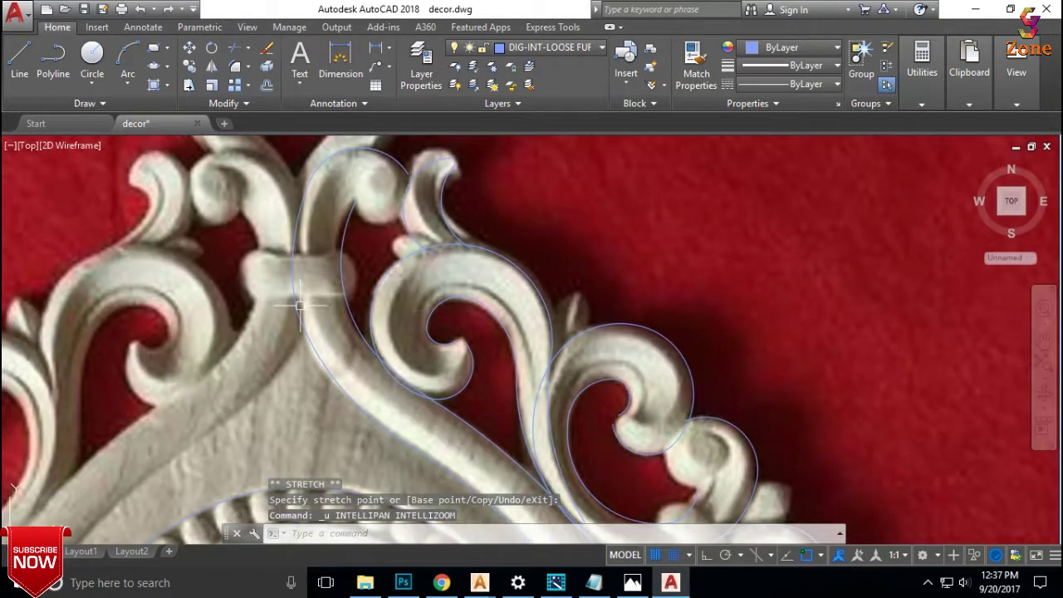
key(ctrl+z)
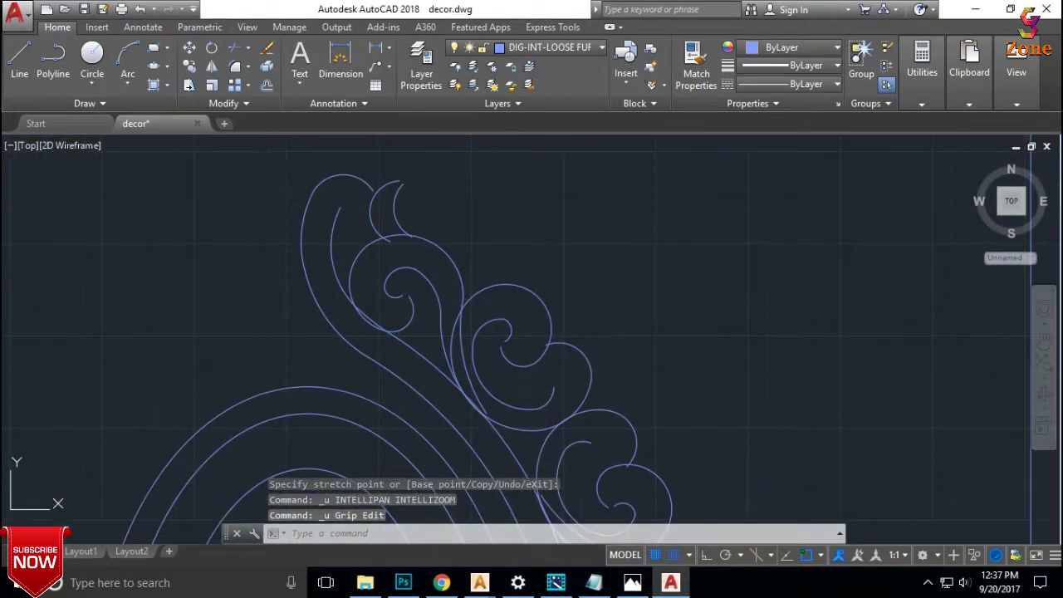
Trace the lower curl below the scroll with a three-point arc.
scroll(481, 262, down, 2)
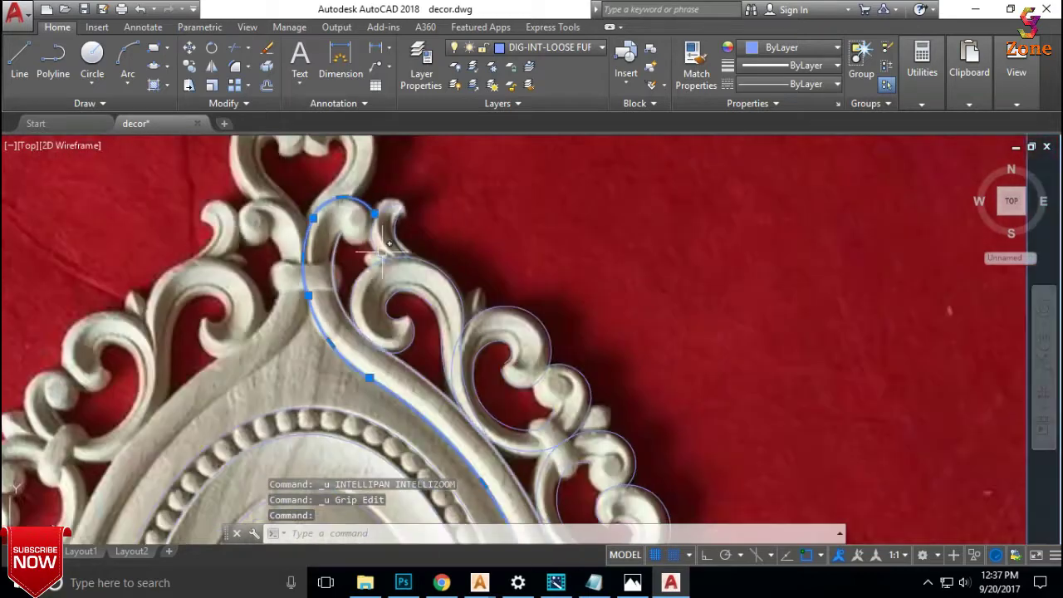
scroll(481, 262, down, 2)
scroll(451, 387, up, 2)
scroll(451, 388, up, 2)
scroll(451, 388, up, 2)
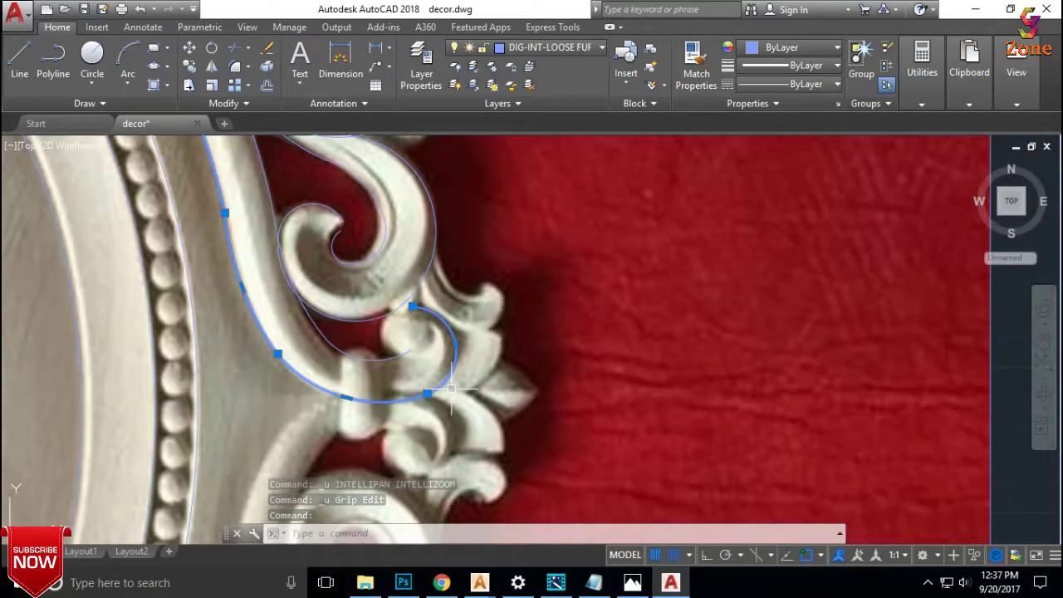
scroll(453, 387, down, 2)
scroll(482, 308, up, 2)
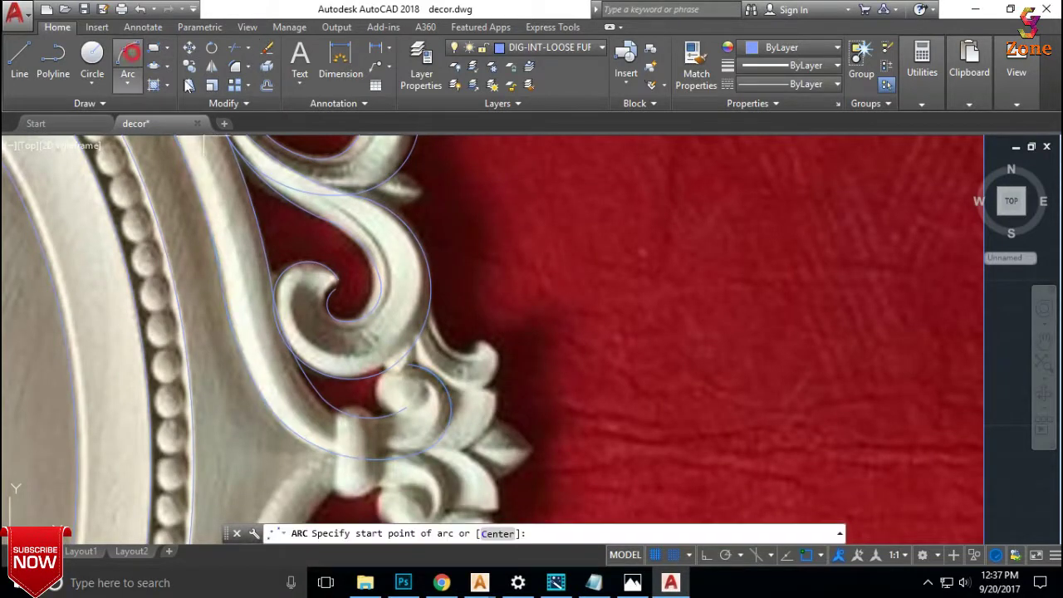
click(128, 62)
scroll(465, 328, up, 2)
click(397, 287)
click(422, 353)
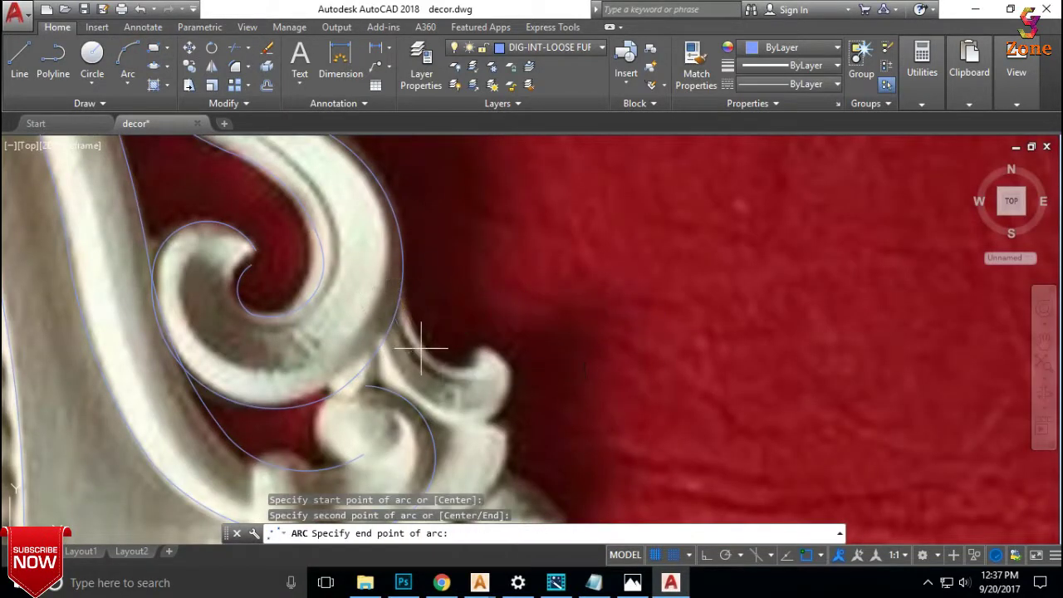
click(480, 345)
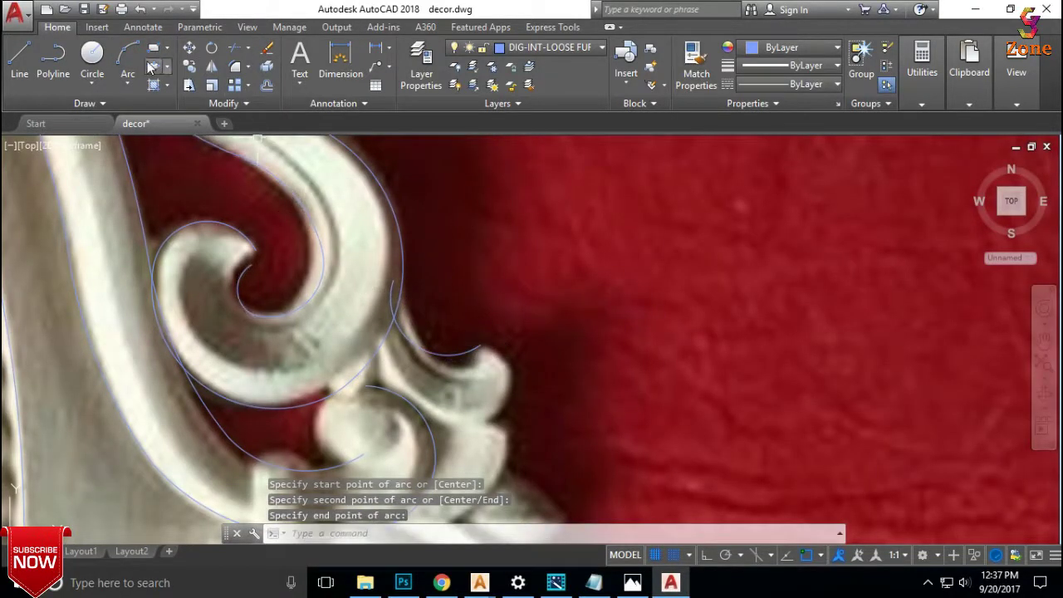
Repeat Arc and draw a second three-point arc around the small leaf.
key(Return)
click(372, 342)
click(435, 422)
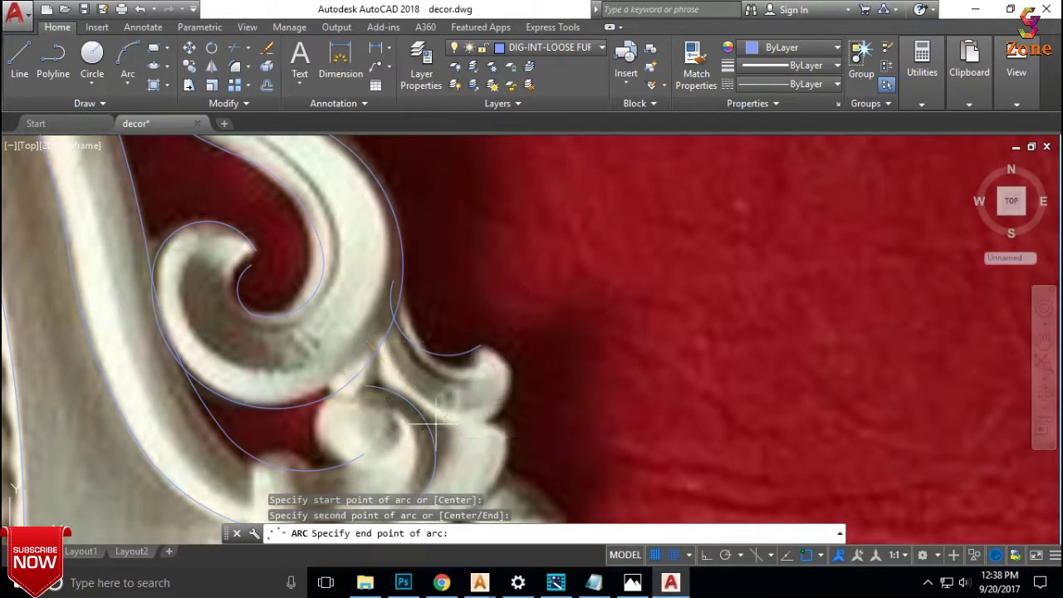
click(503, 353)
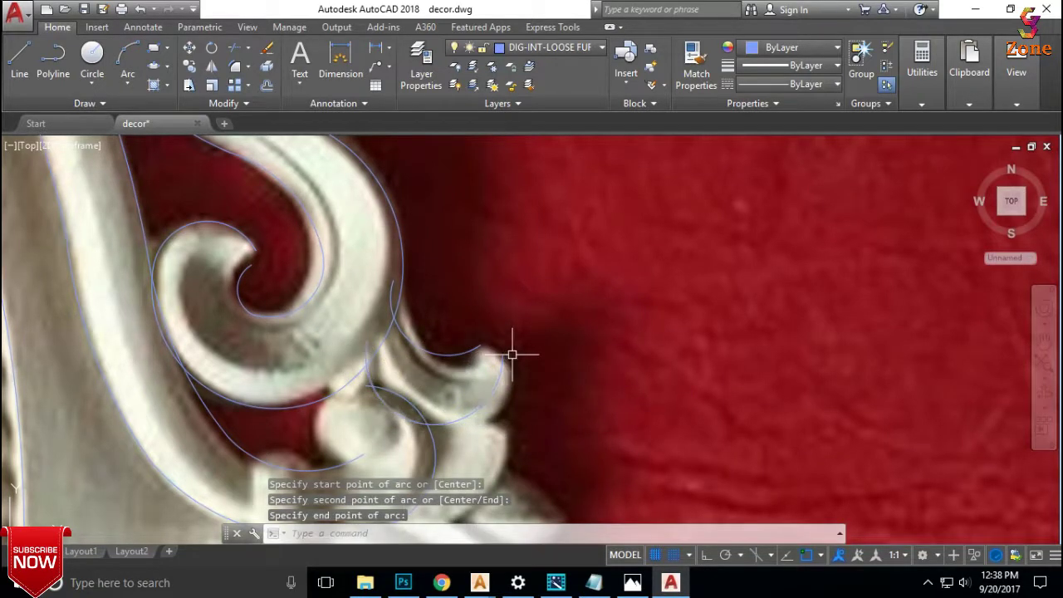
scroll(509, 357, down, 3)
scroll(591, 370, down, 2)
middle_drag(591, 370, 587, 359)
scroll(441, 199, up, 2)
scroll(457, 190, down, 2)
middle_drag(462, 191, 496, 239)
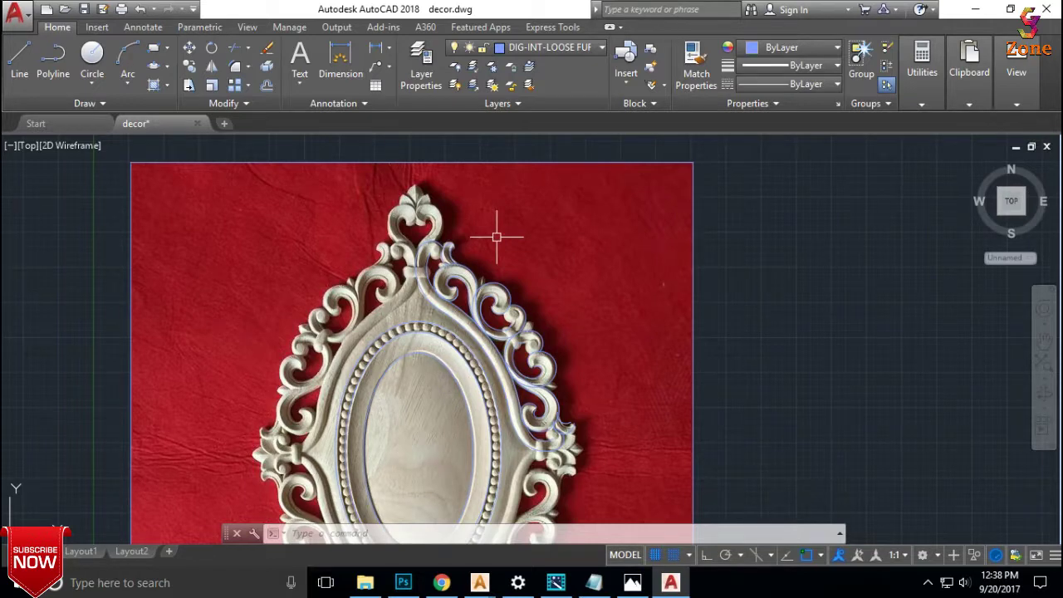
Zoom and pan to centre the crest stem and right-hand scrolls in view.
scroll(497, 232, down, 2)
middle_drag(541, 274, 545, 289)
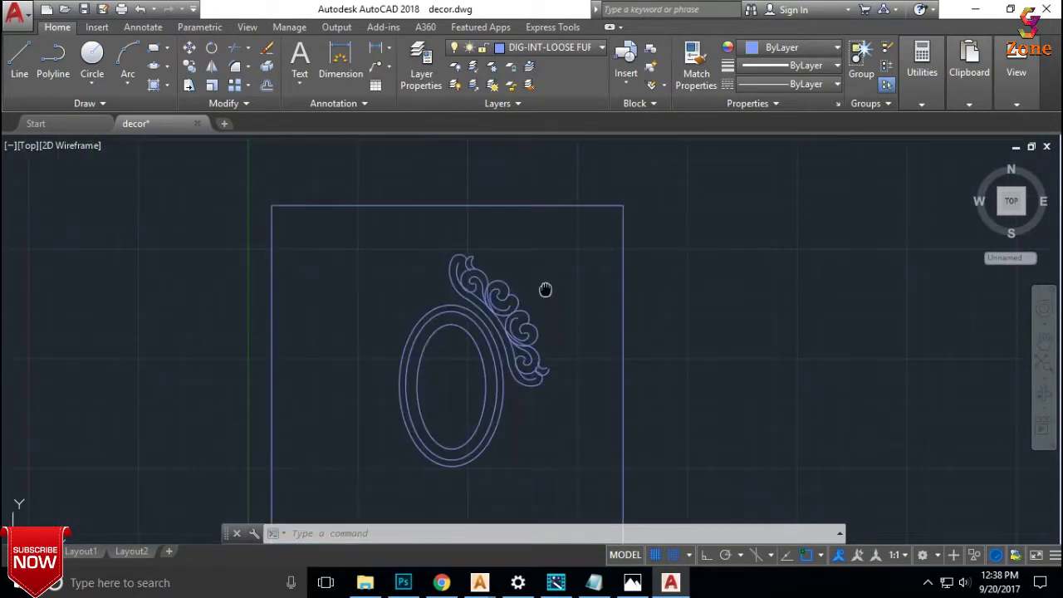
scroll(499, 249, up, 2)
scroll(431, 241, up, 1)
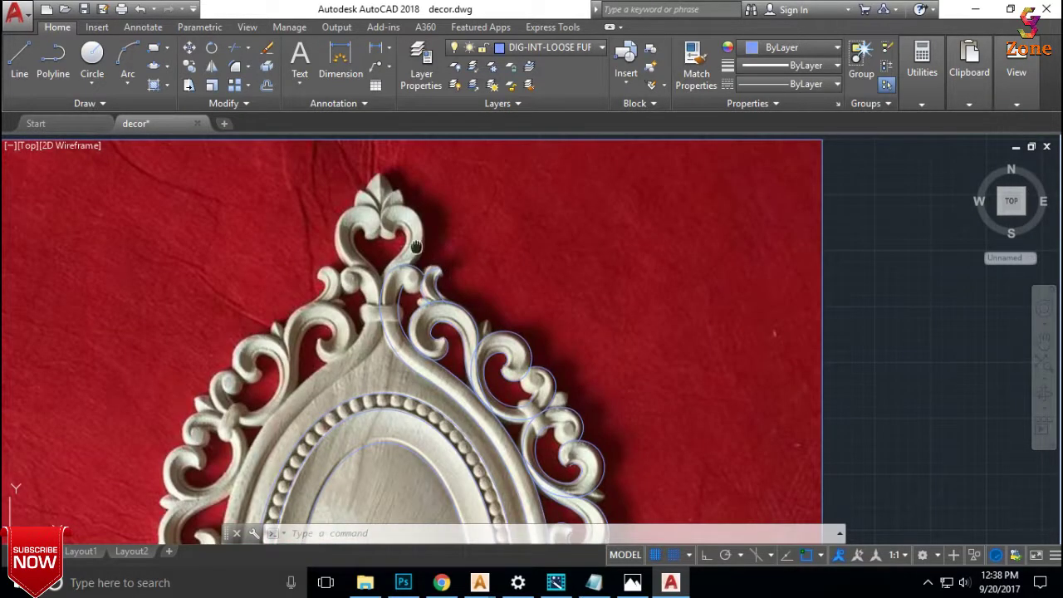
scroll(542, 286, down, 3)
middle_drag(541, 286, 541, 263)
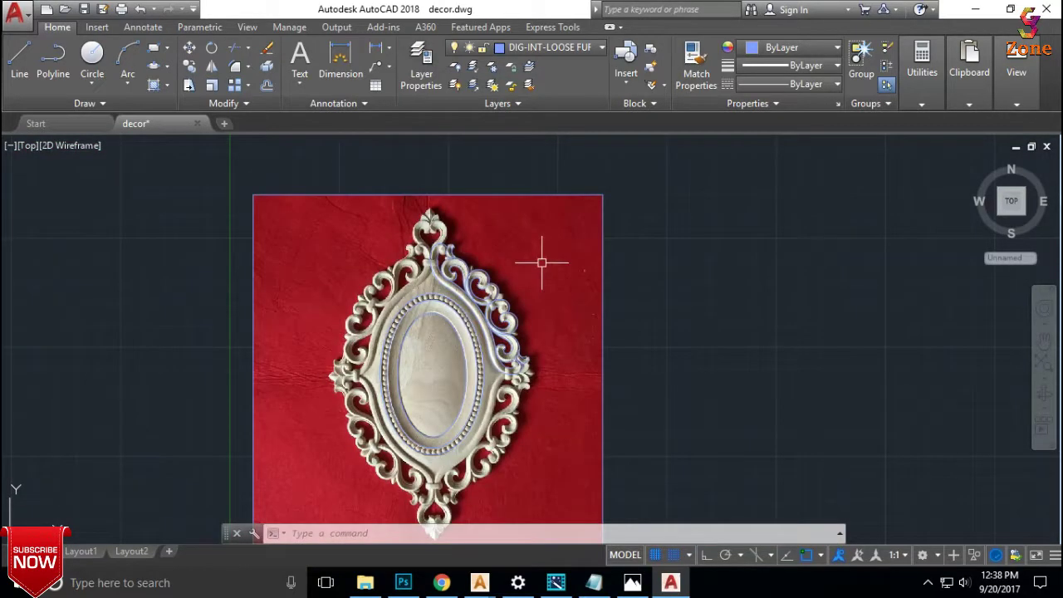
scroll(498, 249, up, 3)
scroll(451, 232, up, 3)
scroll(407, 295, up, 2)
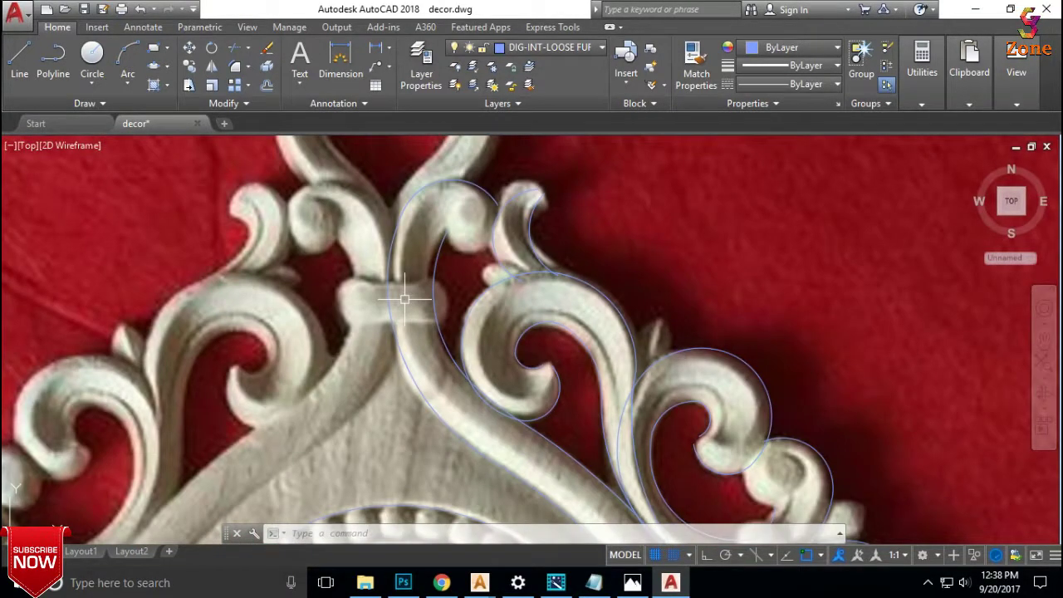
scroll(408, 297, down, 2)
scroll(570, 257, up, 2)
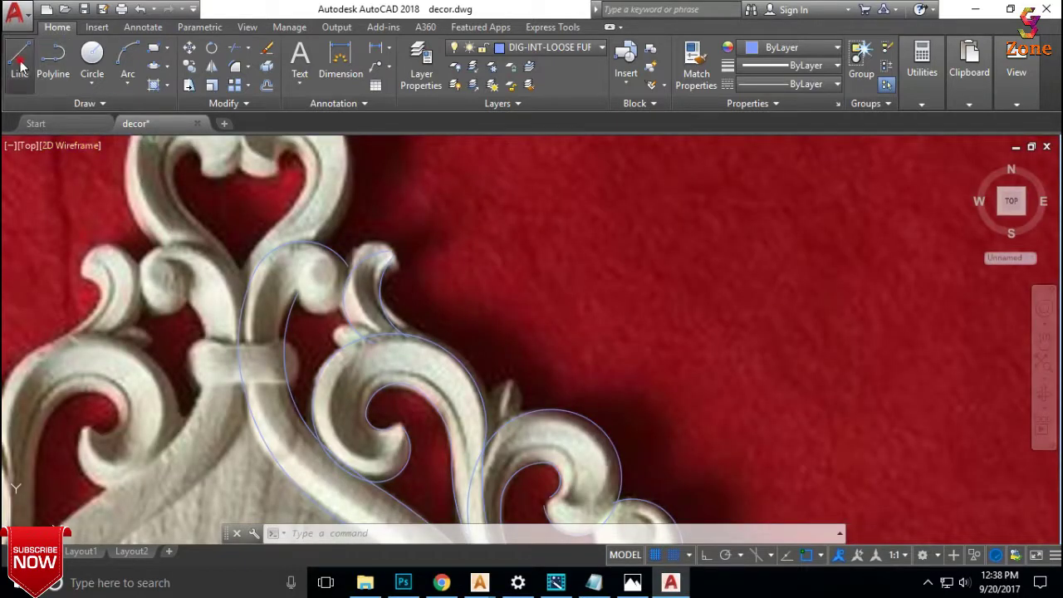
Draw a short vertical line, then a first arc from its top with ortho off.
click(21, 66)
click(457, 283)
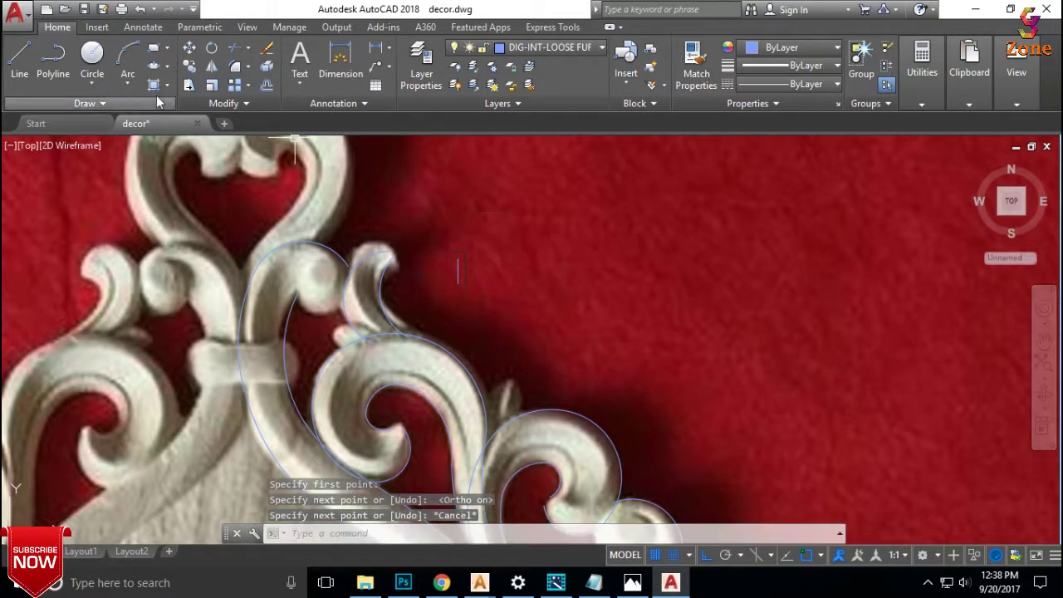
click(128, 58)
click(467, 258)
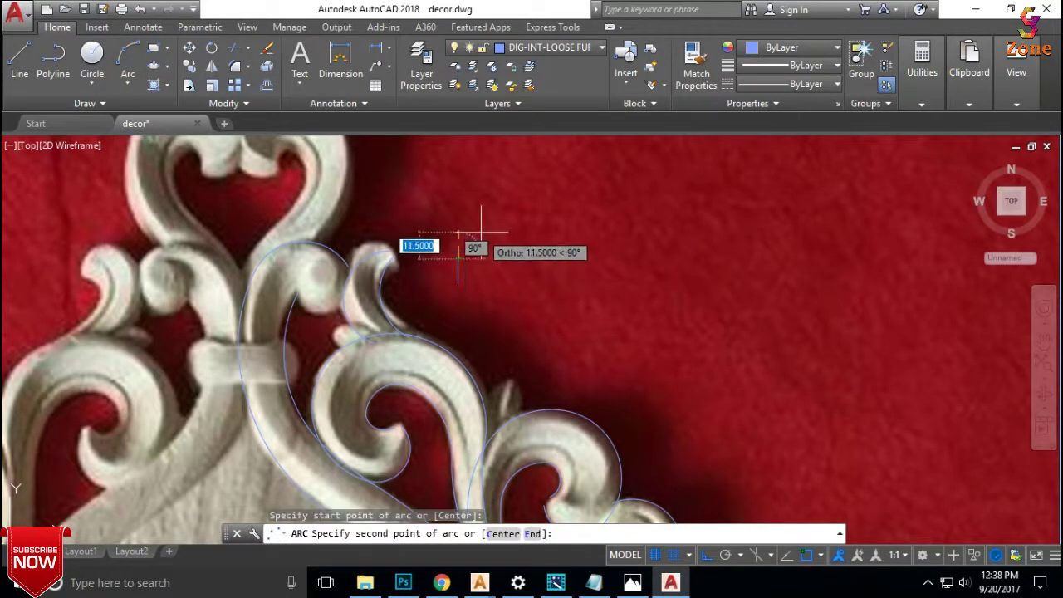
key(F8)
click(498, 226)
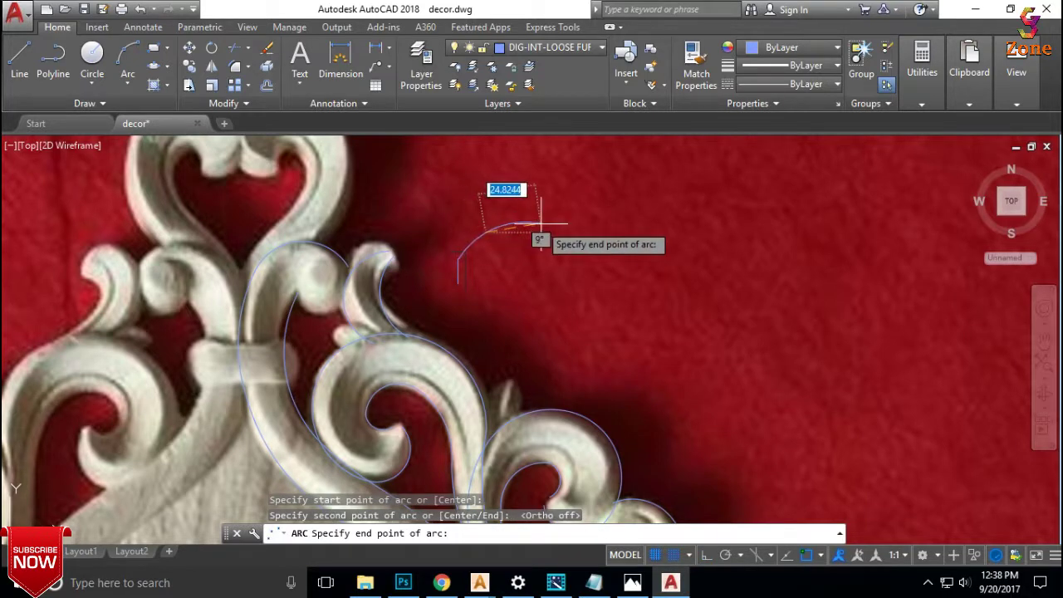
click(512, 226)
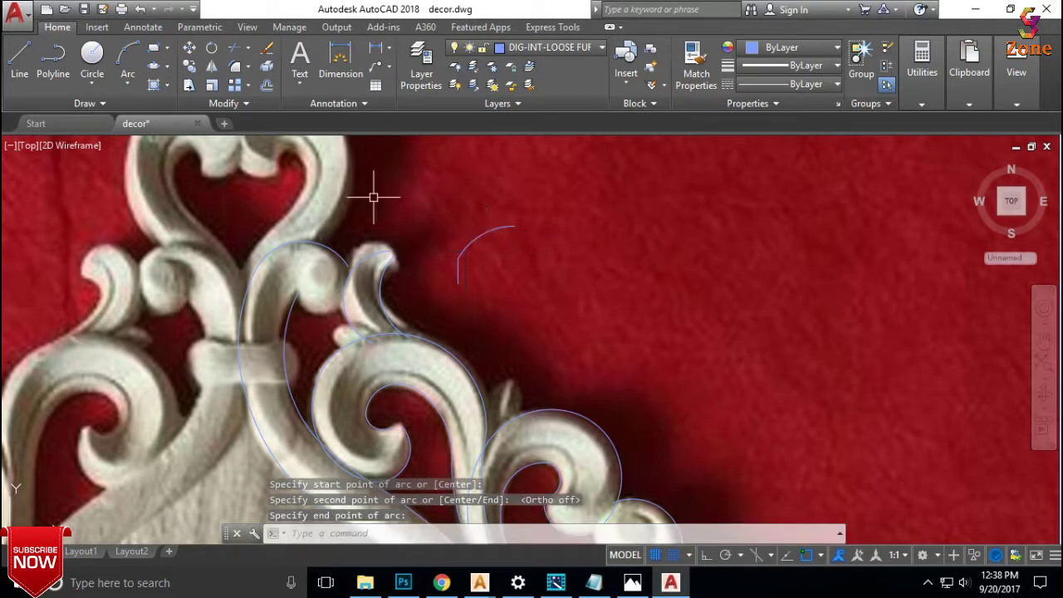
Draw a second arc from the first arc's end, curving downward.
click(128, 58)
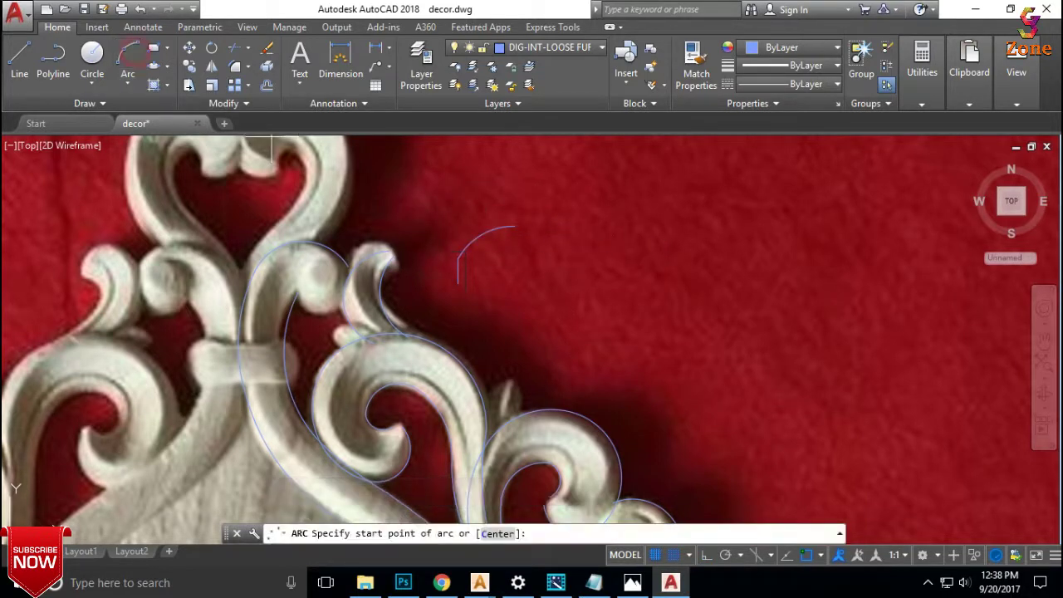
click(513, 226)
click(527, 255)
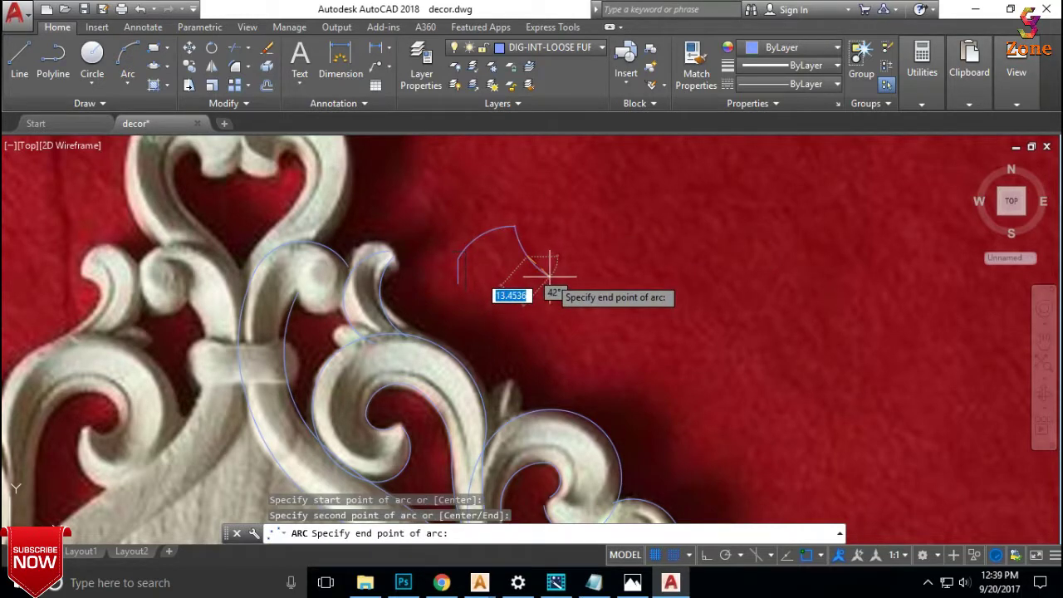
click(549, 272)
Select the line and arc, start a grip adjustment, then cancel it.
click(456, 257)
scroll(461, 257, up, 3)
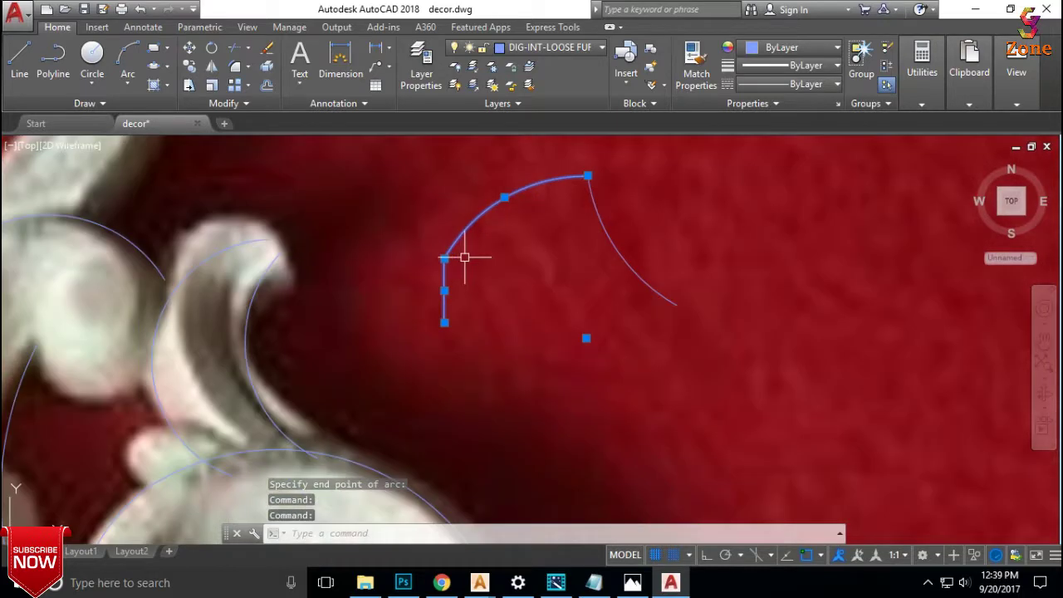
click(445, 258)
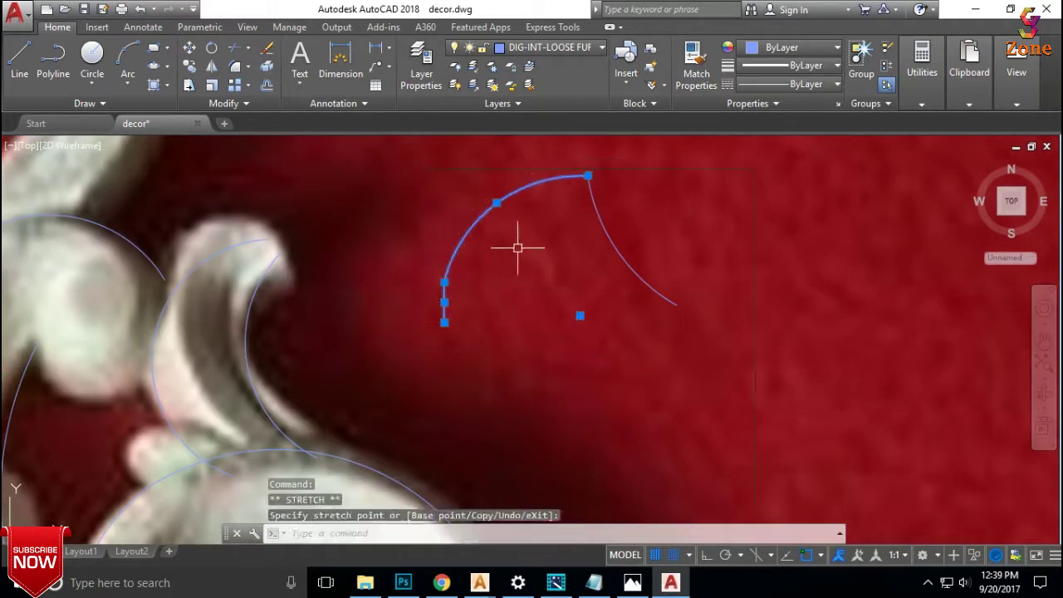
scroll(565, 249, down, 2)
scroll(540, 286, up, 2)
scroll(552, 282, down, 2)
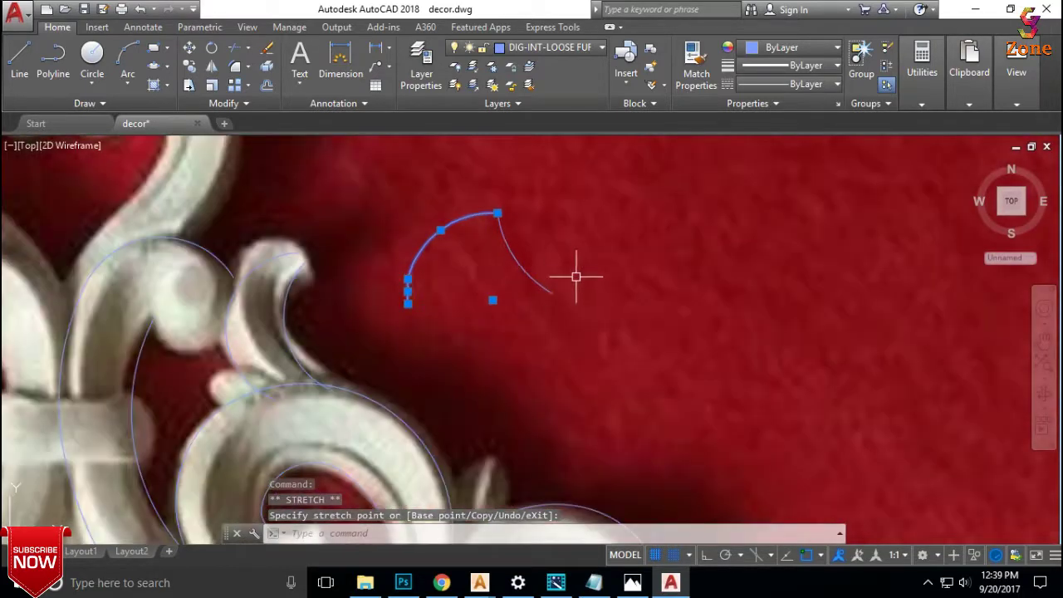
key(Escape)
scroll(586, 267, down, 4)
Window-select the line and both arcs and join them with J into one polyline.
click(590, 223)
click(521, 312)
text(j)
key(Return)
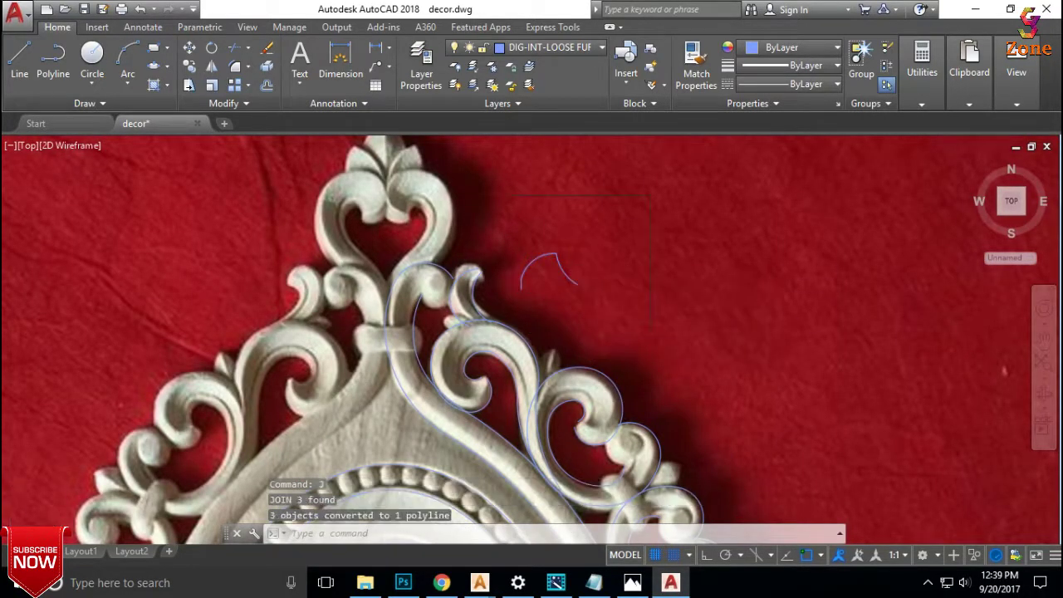
scroll(526, 267, down, 3)
scroll(527, 267, up, 2)
scroll(488, 267, up, 2)
scroll(487, 268, up, 1)
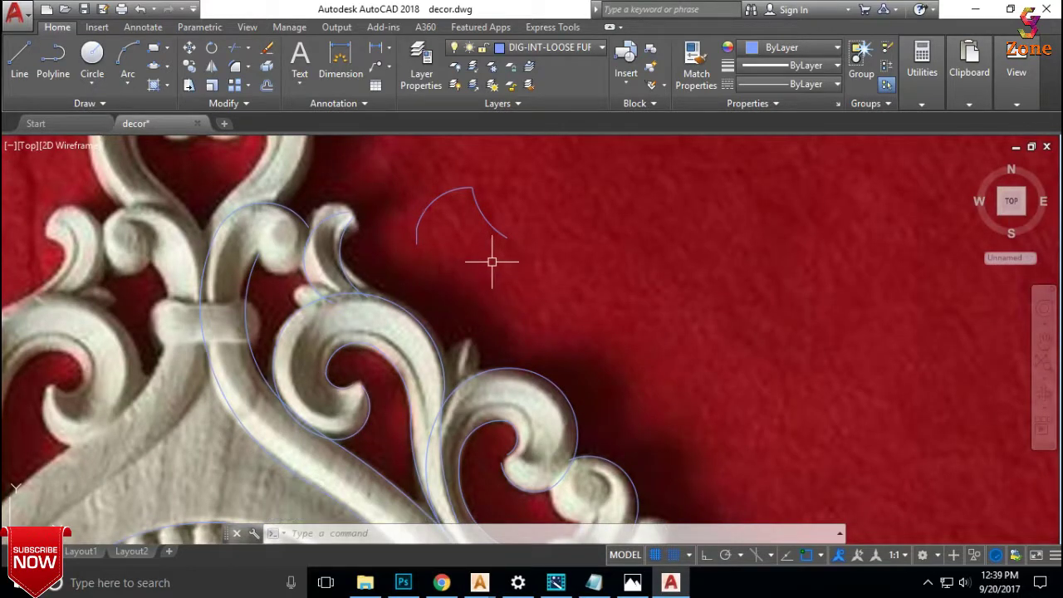
Begin another arc, then cancel it after two points.
scroll(514, 278, down, 2)
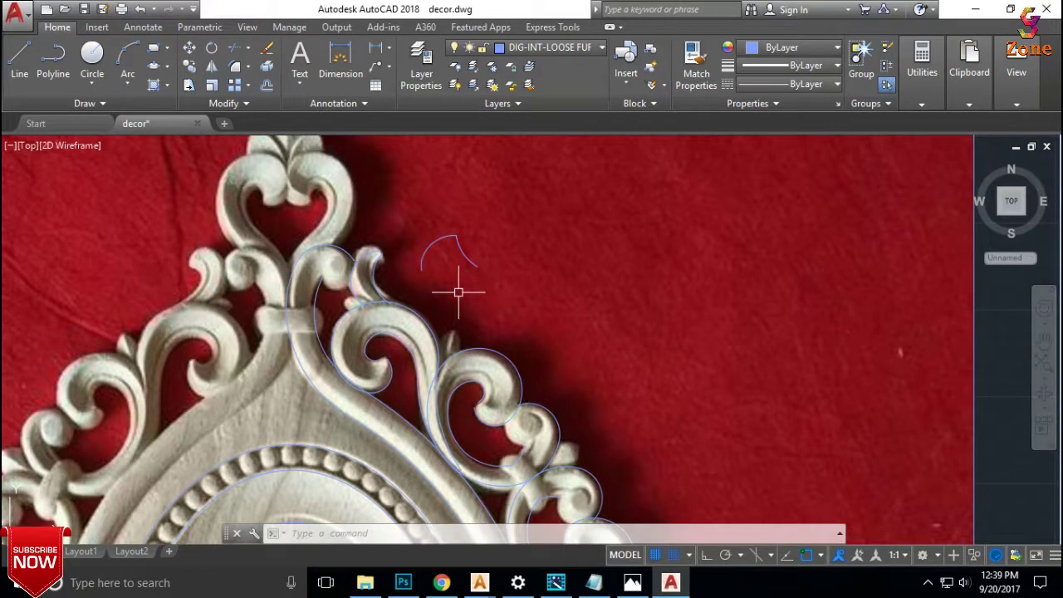
scroll(458, 292, up, 2)
click(128, 58)
click(532, 330)
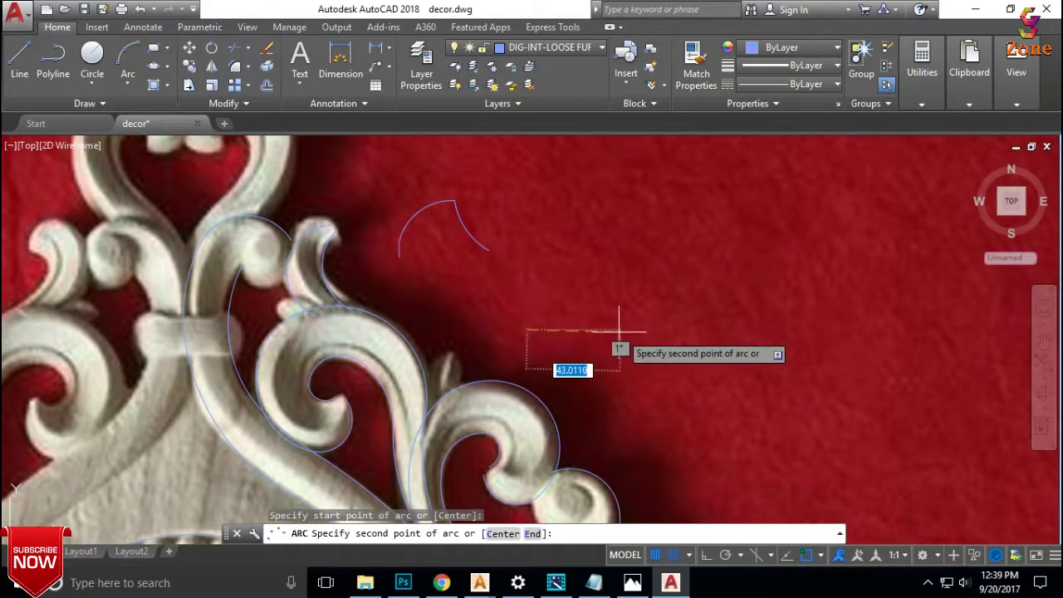
click(583, 336)
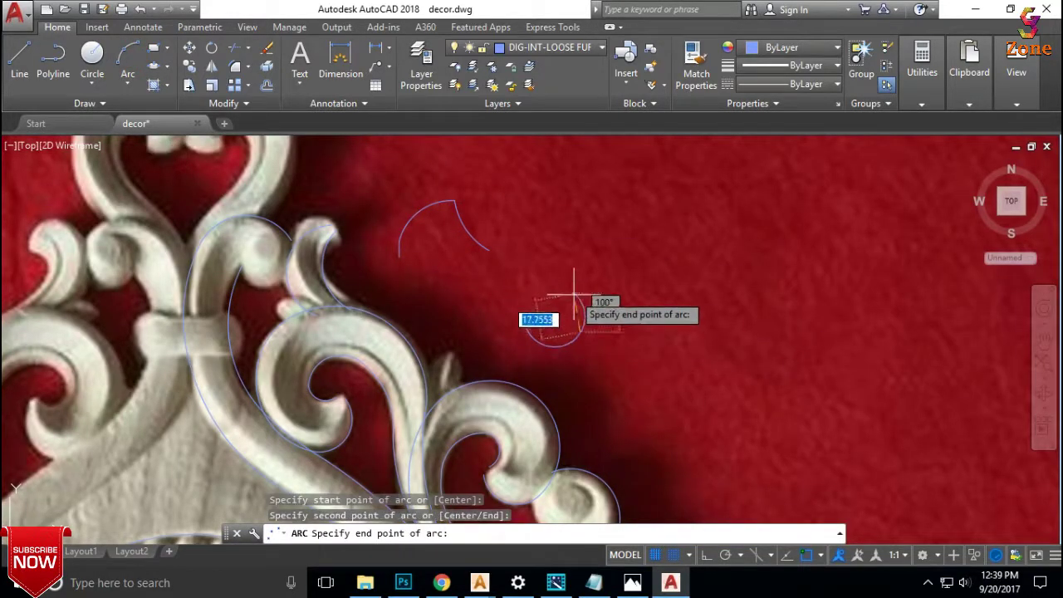
key(Escape)
Delete the trial hook polyline beside the top ornament.
scroll(594, 333, down, 2)
click(529, 224)
click(460, 285)
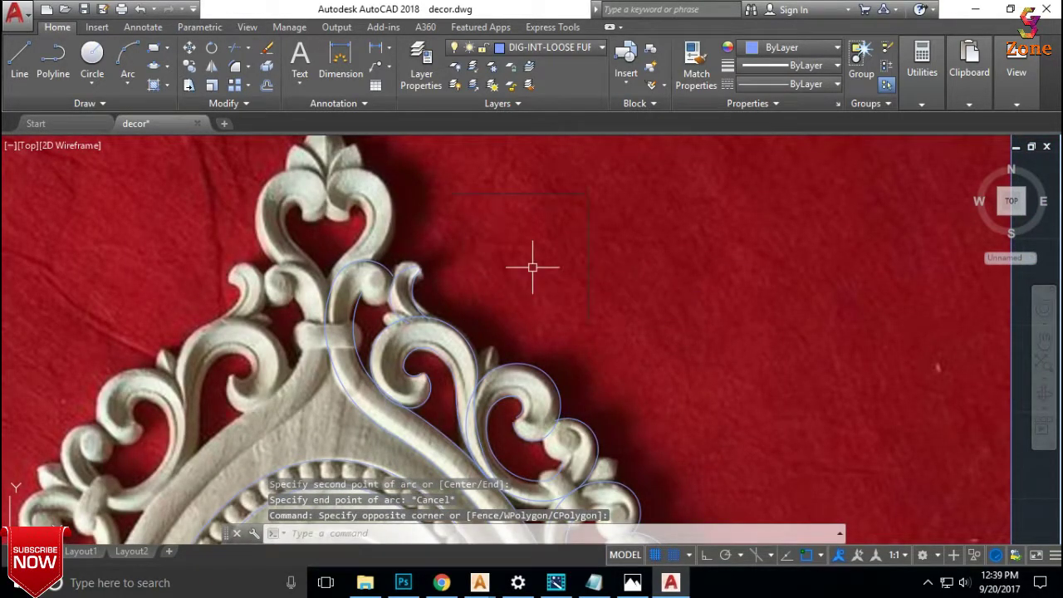
key(Delete)
Quick-save decor.dwg with Ctrl+S.
scroll(589, 277, down, 2)
scroll(598, 308, down, 2)
scroll(610, 331, down, 1)
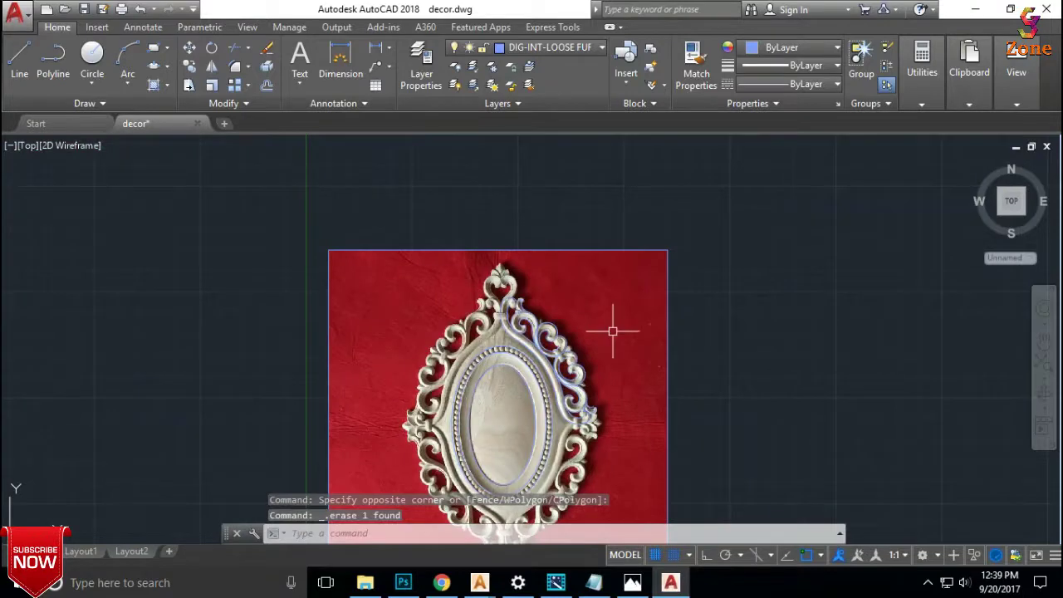
key(ctrl+s)
scroll(592, 332, down, 2)
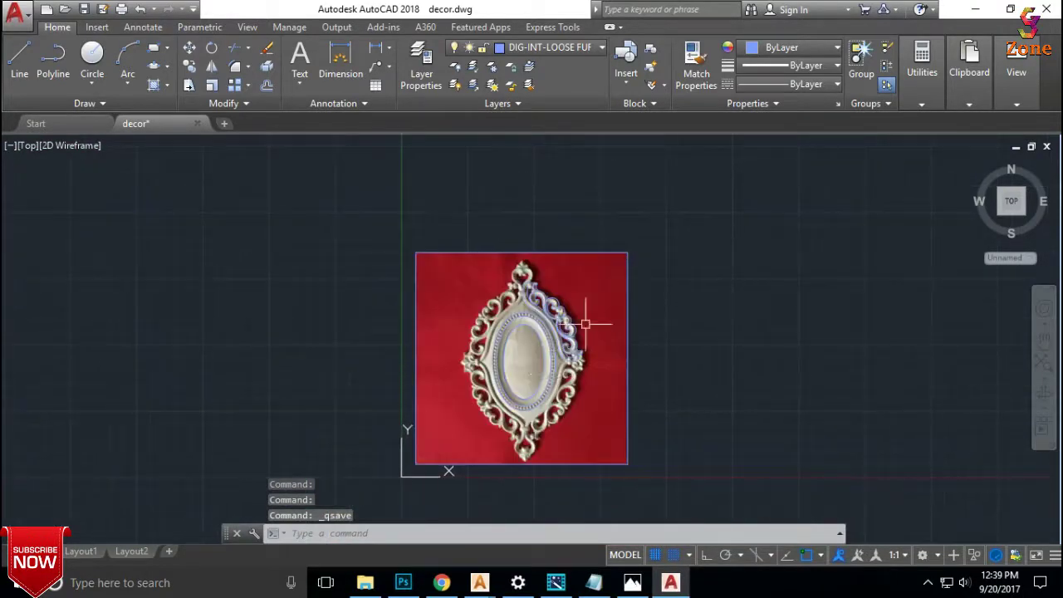
Zoom over the finished tracing, then bring up Bandicam from the taskbar tray.
scroll(555, 382, up, 4)
scroll(636, 309, up, 3)
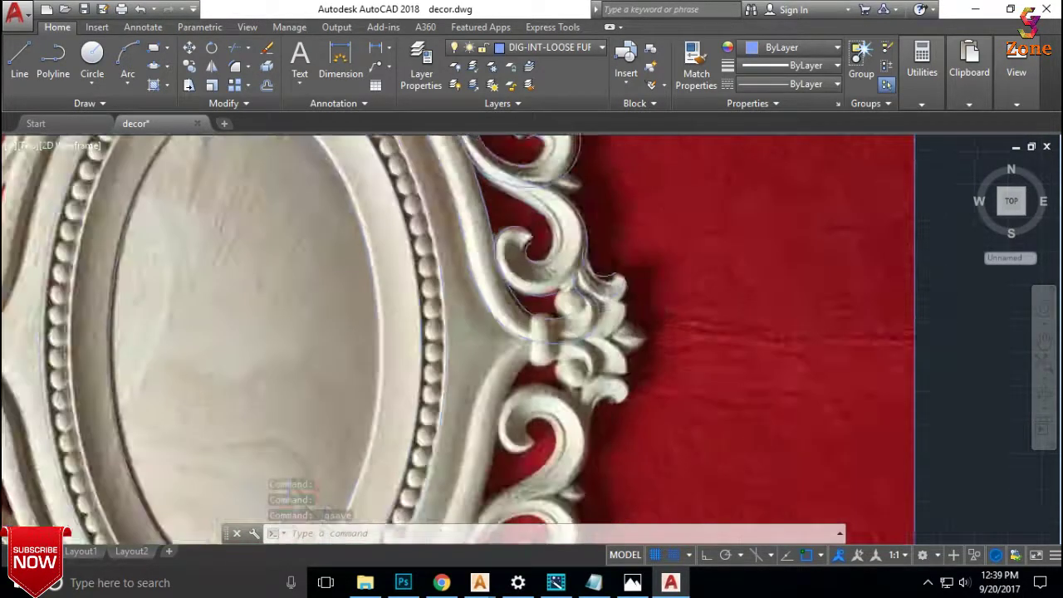
scroll(636, 311, up, 2)
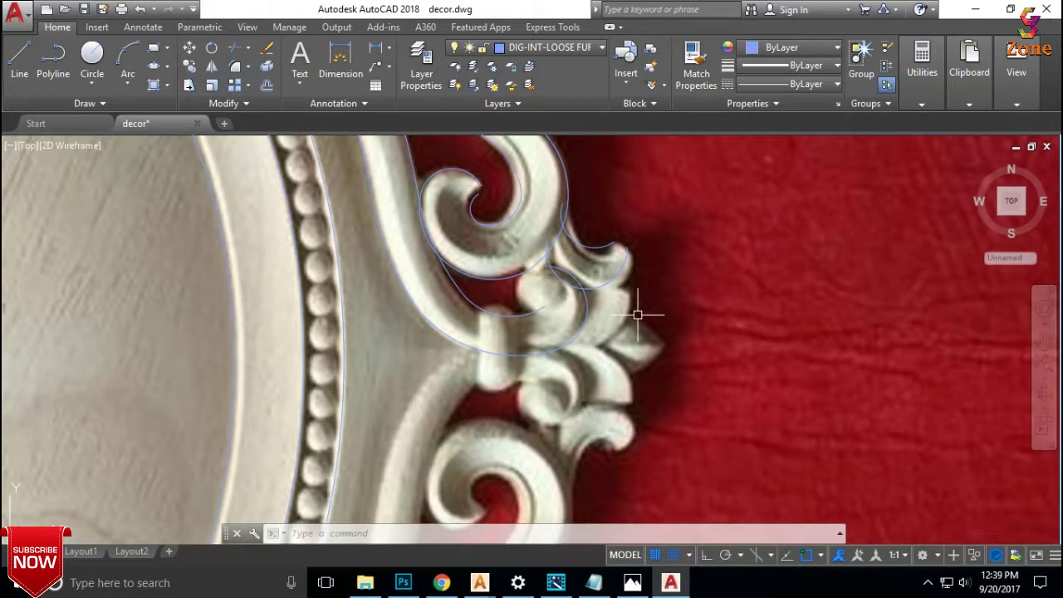
scroll(638, 314, down, 4)
scroll(631, 332, down, 2)
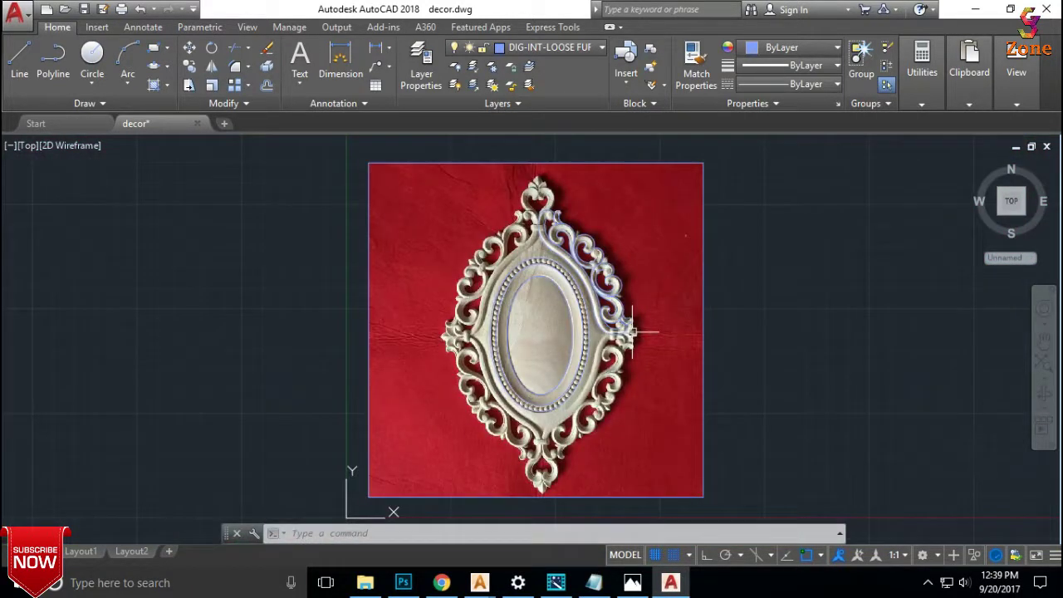
click(927, 583)
click(975, 551)
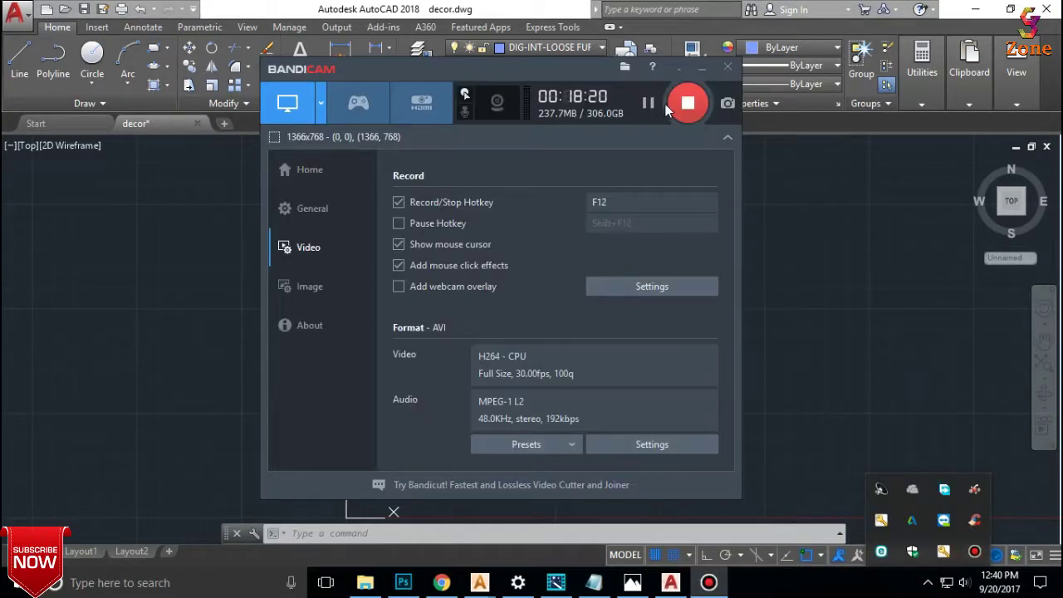
Stop the Bandicam screen recording.
click(648, 103)
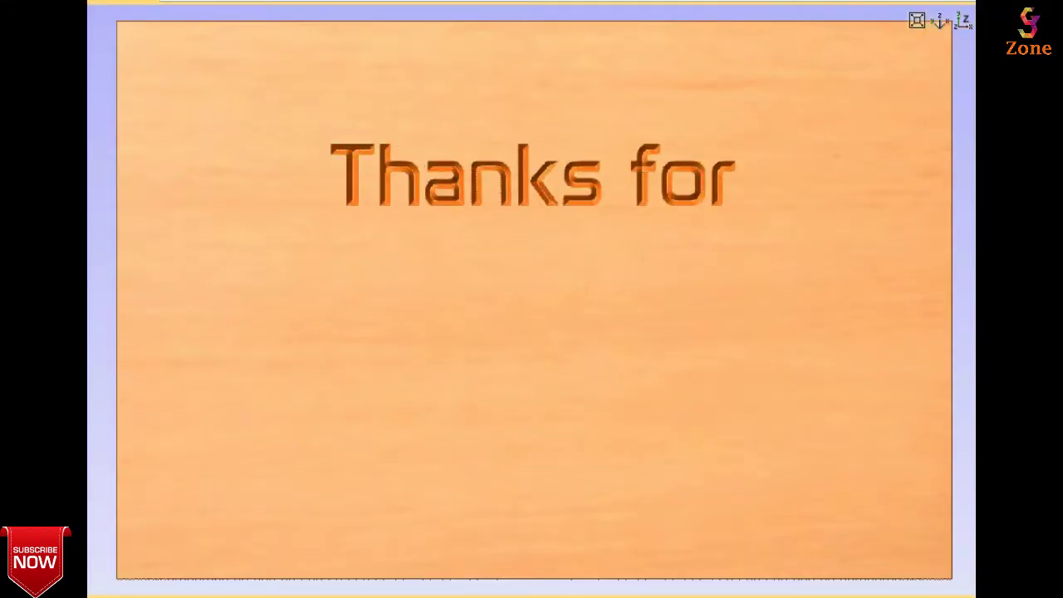